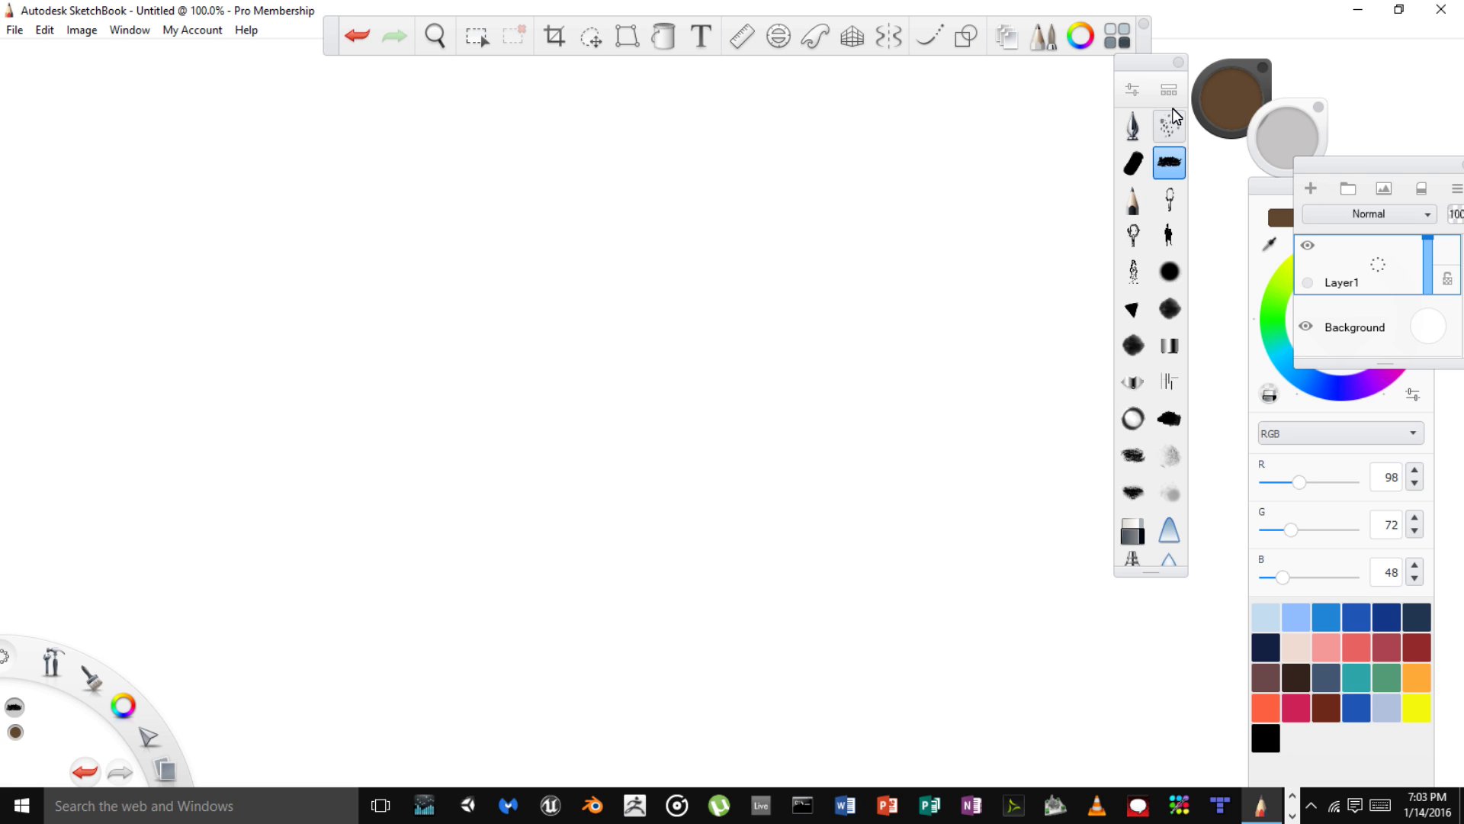
# Select the Marker Medium brush and move the brush palette away from the color pucks
pyautogui.click(1133, 162)
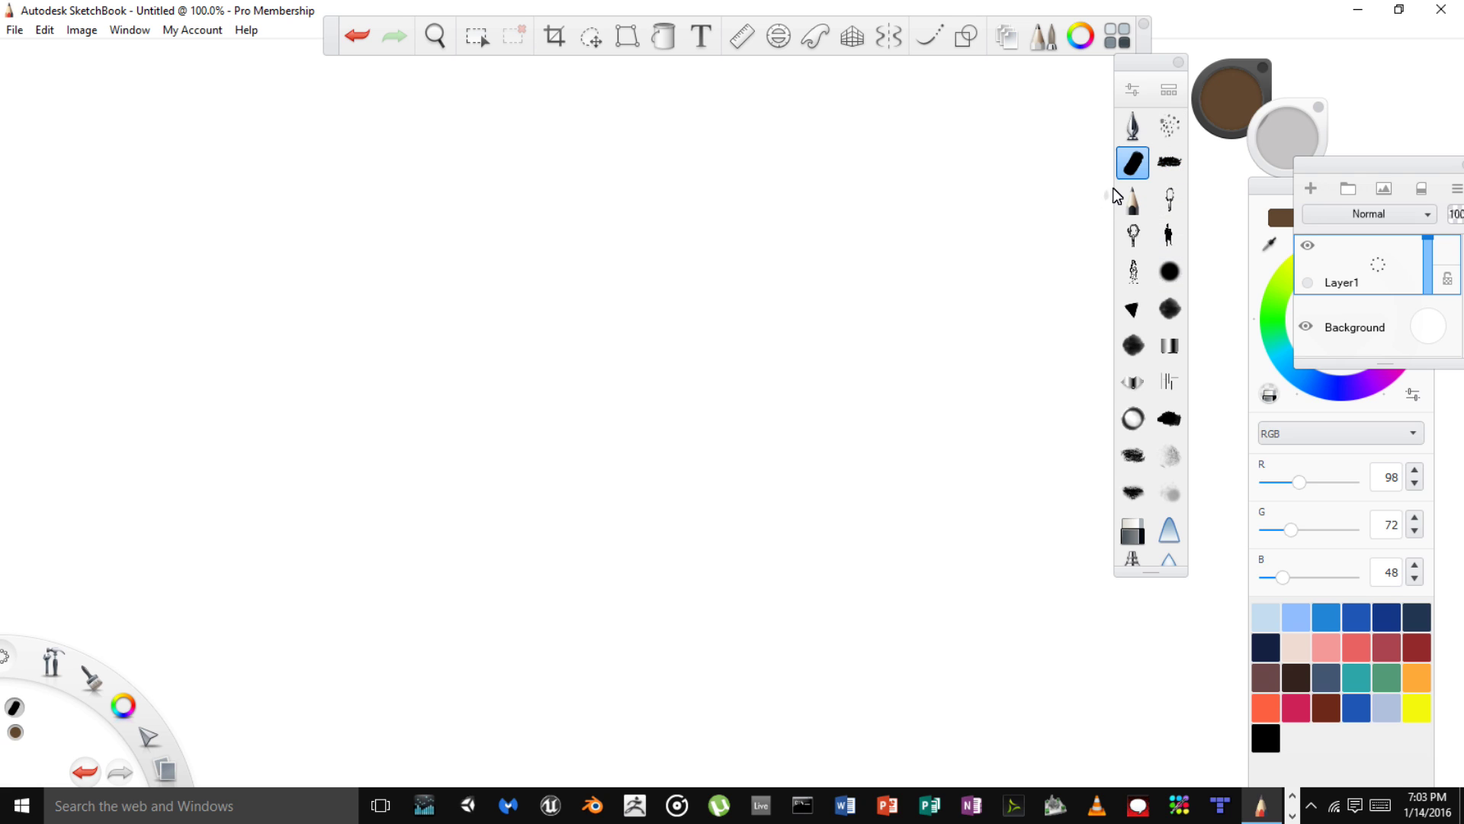
pyautogui.click(1169, 91)
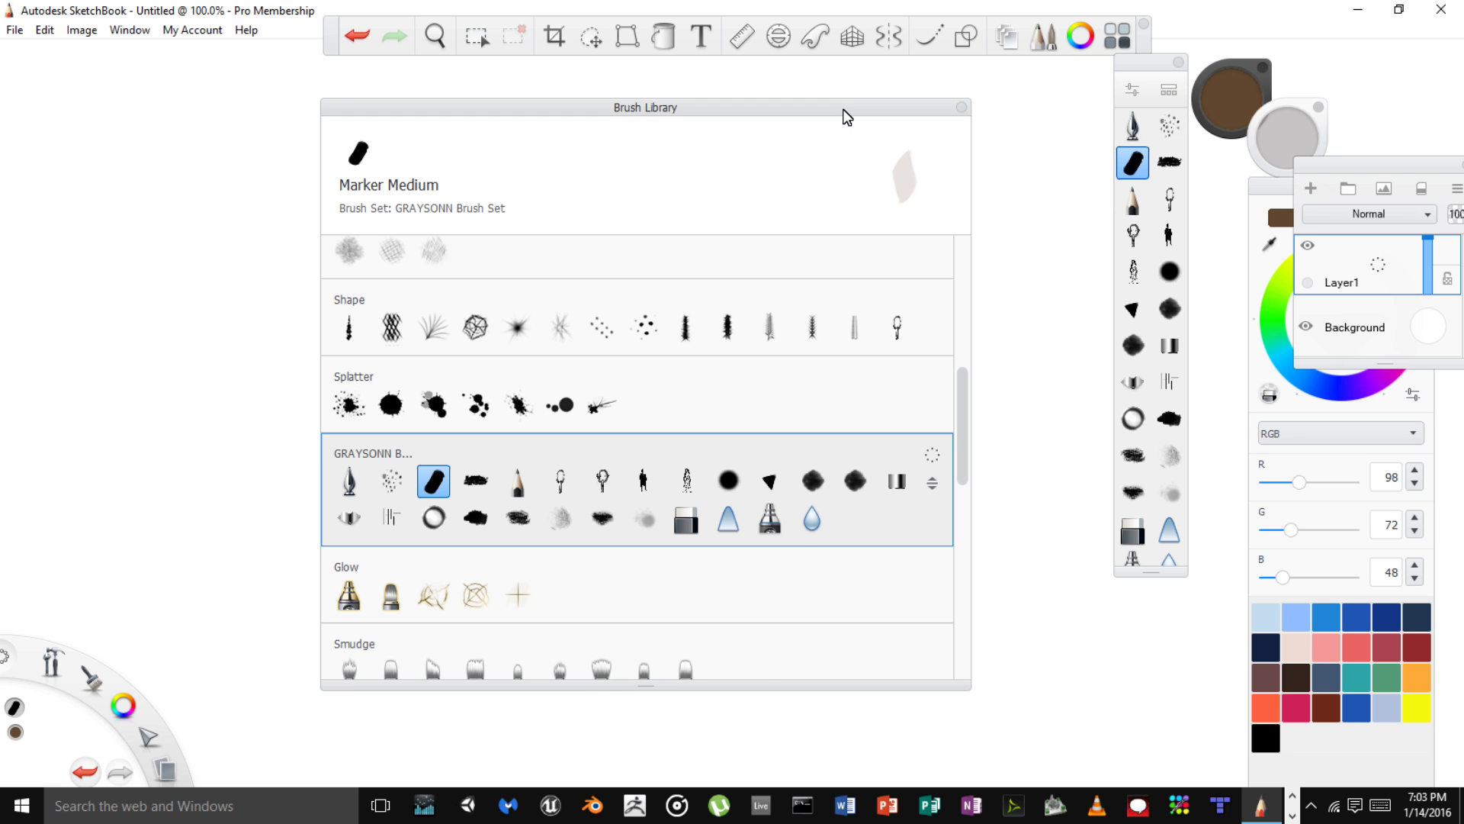
pyautogui.moveTo(1120, 90)
pyautogui.mouseDown()
pyautogui.moveTo(1110, 262)
pyautogui.moveTo(1323, 30)
pyautogui.mouseUp()
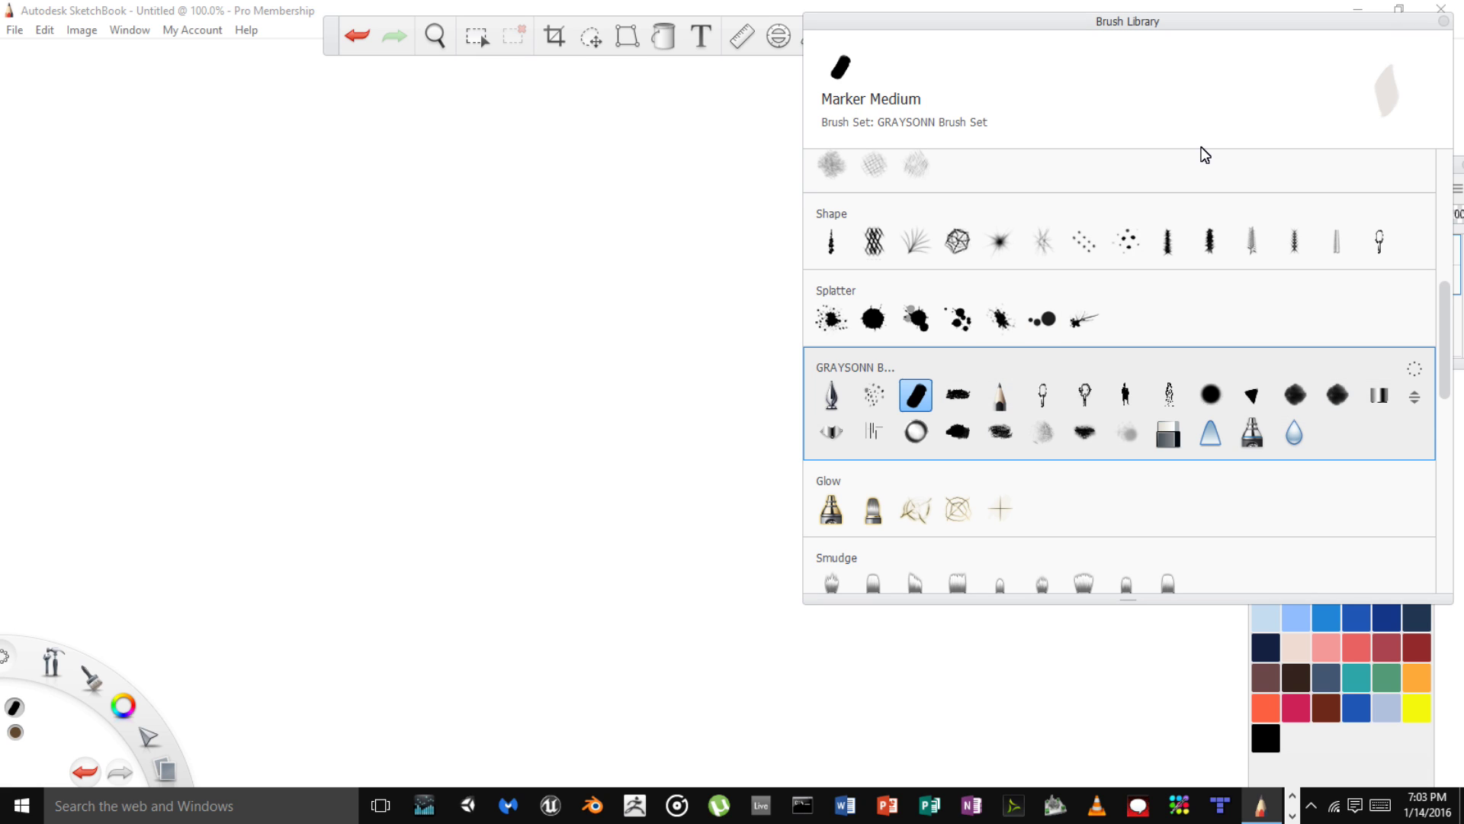
pyautogui.click(1421, 381)
pyautogui.click(1444, 21)
pyautogui.moveTo(1147, 67)
pyautogui.mouseDown()
pyautogui.moveTo(1057, 103)
pyautogui.moveTo(930, 104)
pyautogui.mouseUp()
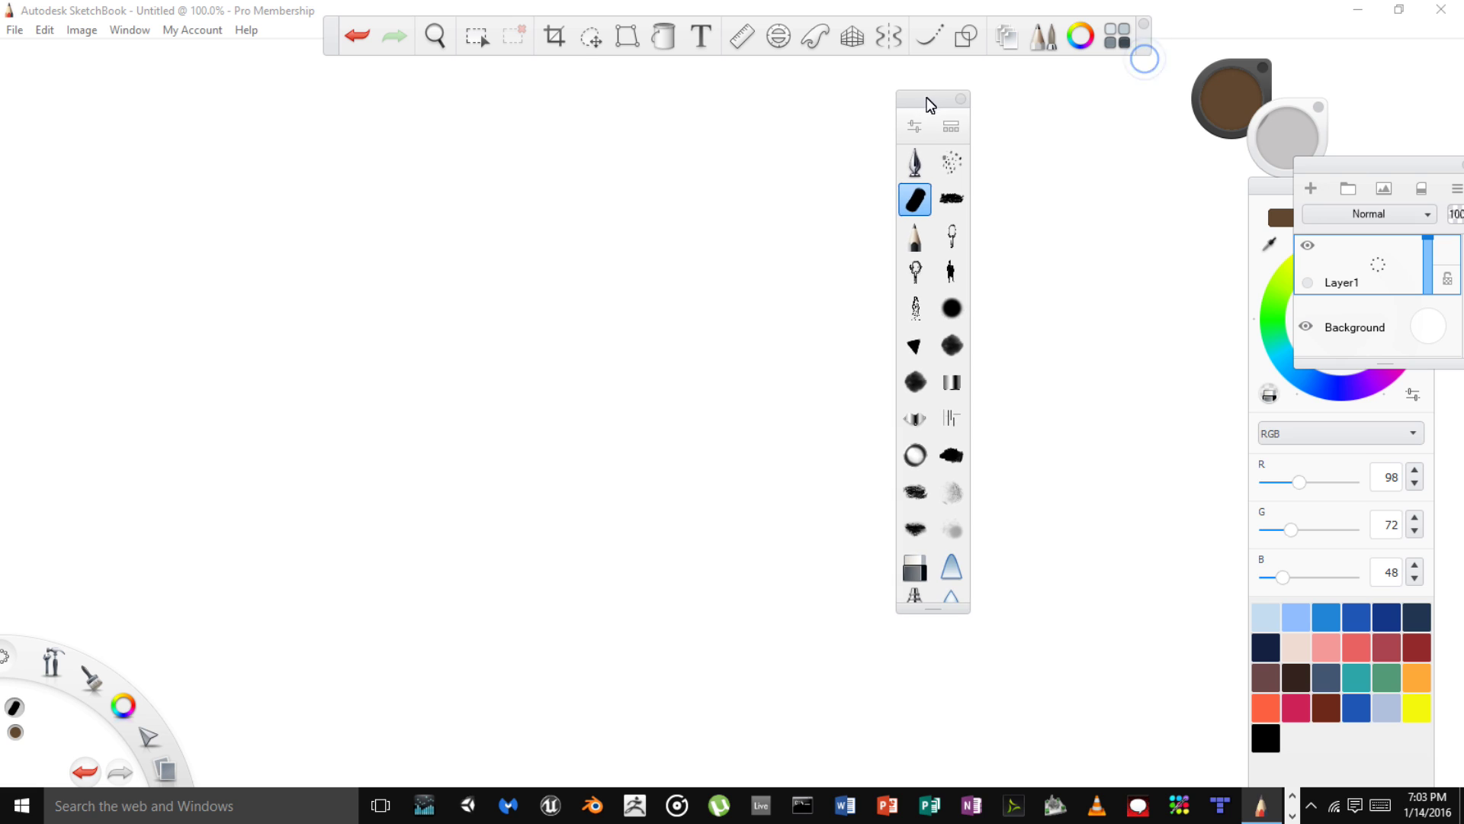
# Create a new Do-It-Yourself brush based on Synthetic Paint in the GRAYSONN brush set
pyautogui.click(951, 129)
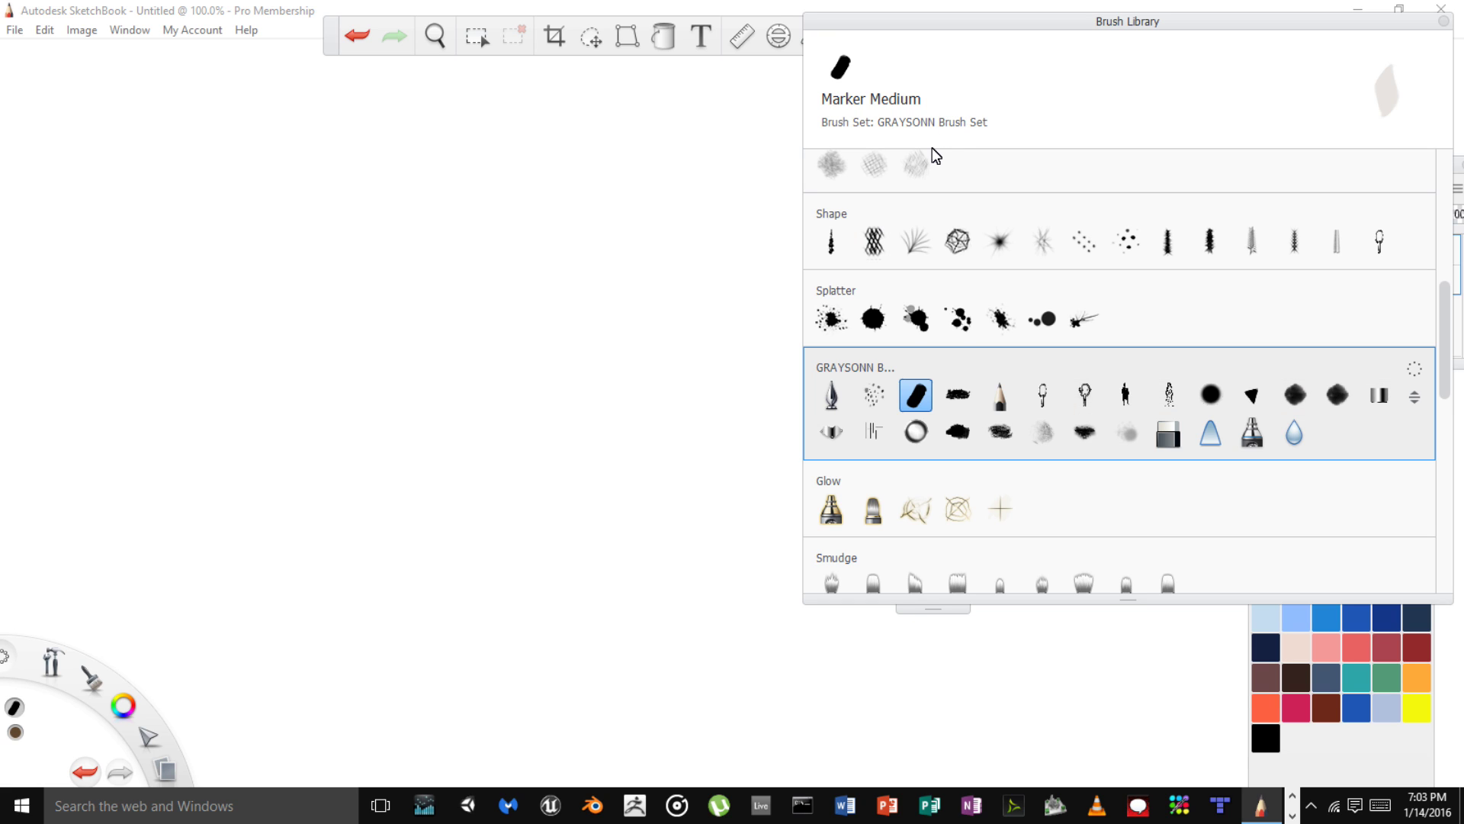
pyautogui.click(1419, 390)
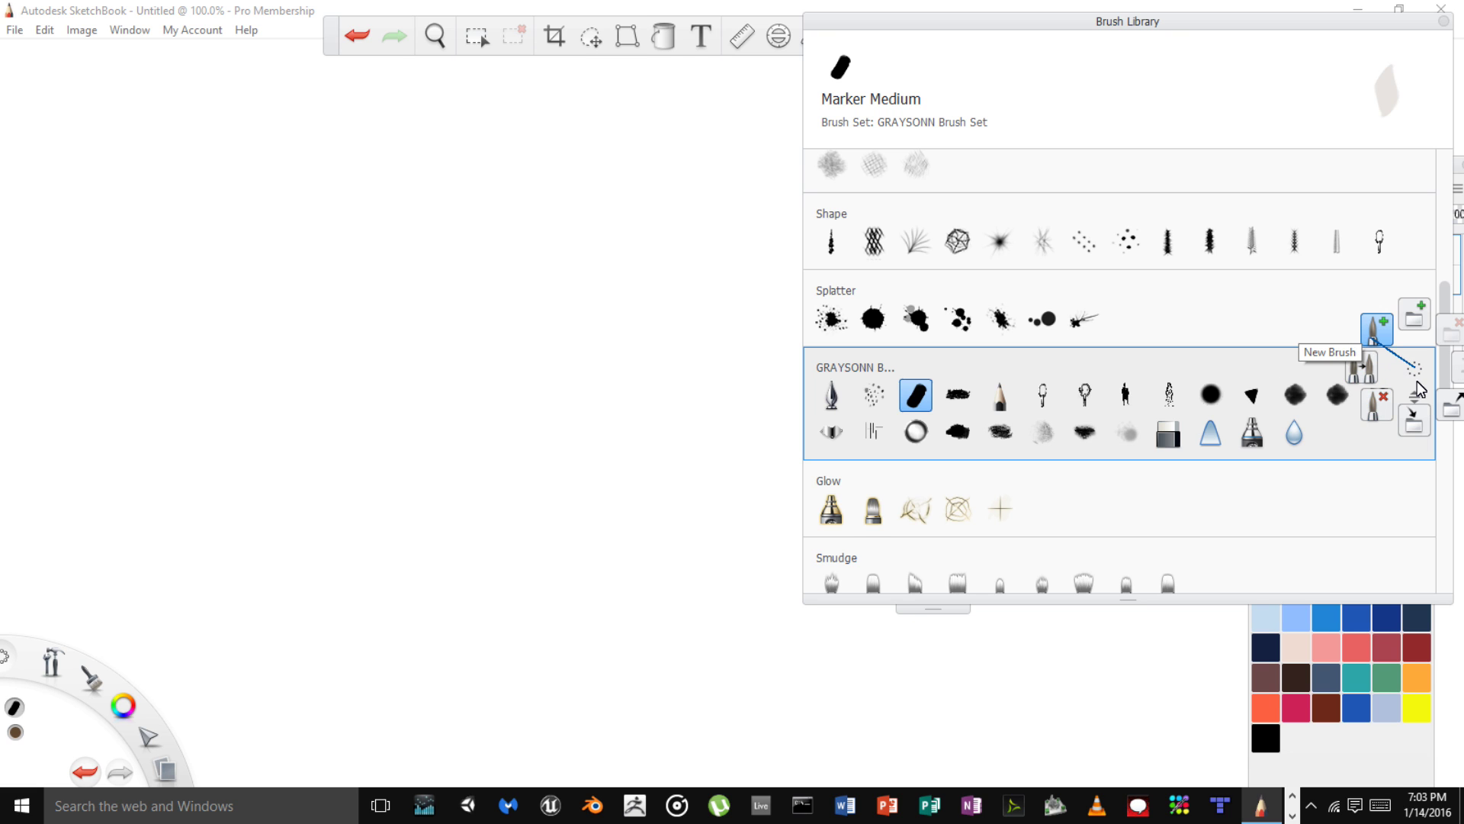
pyautogui.click(1377, 328)
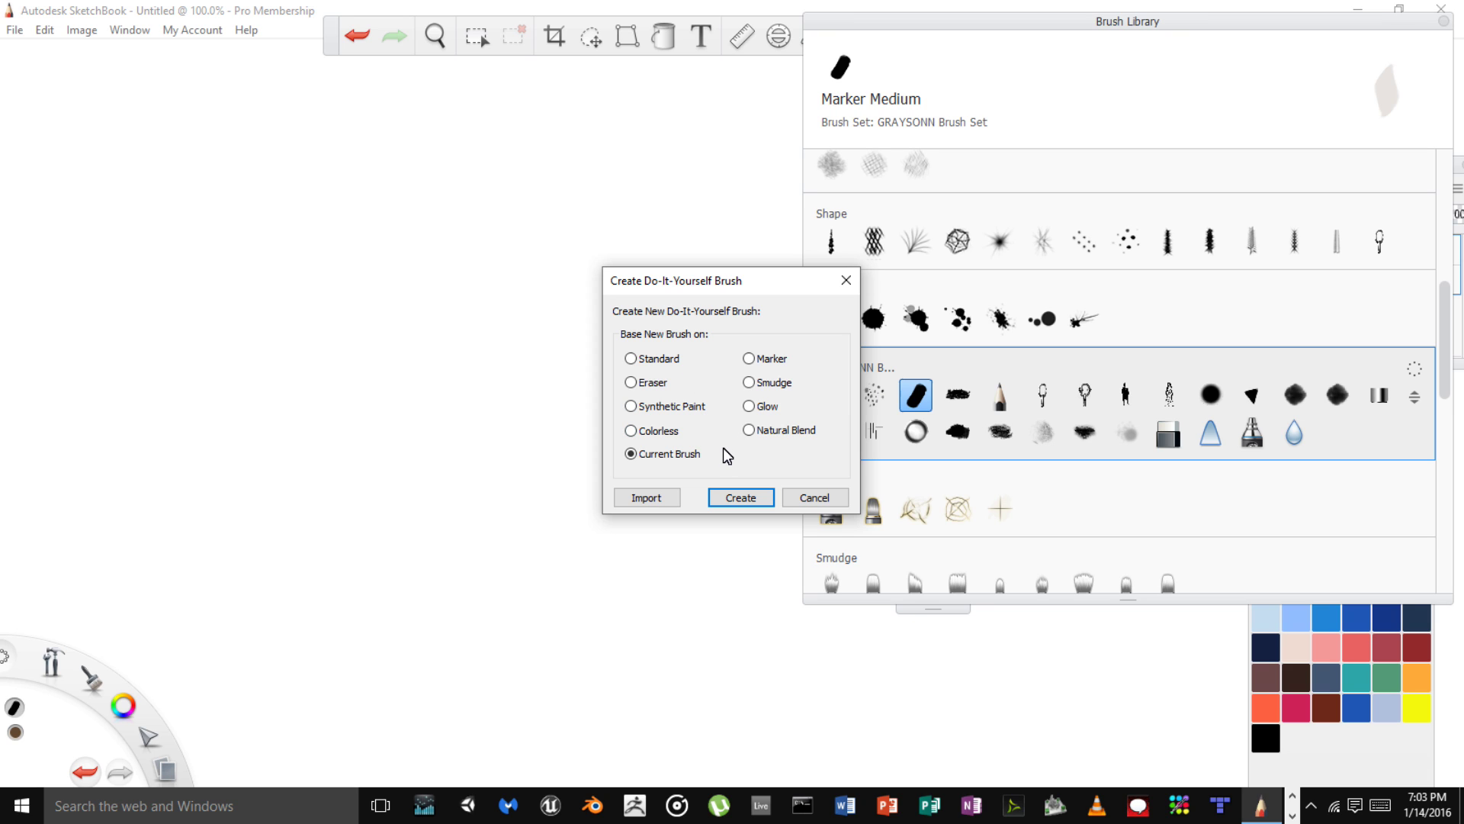
pyautogui.click(632, 409)
pyautogui.click(740, 499)
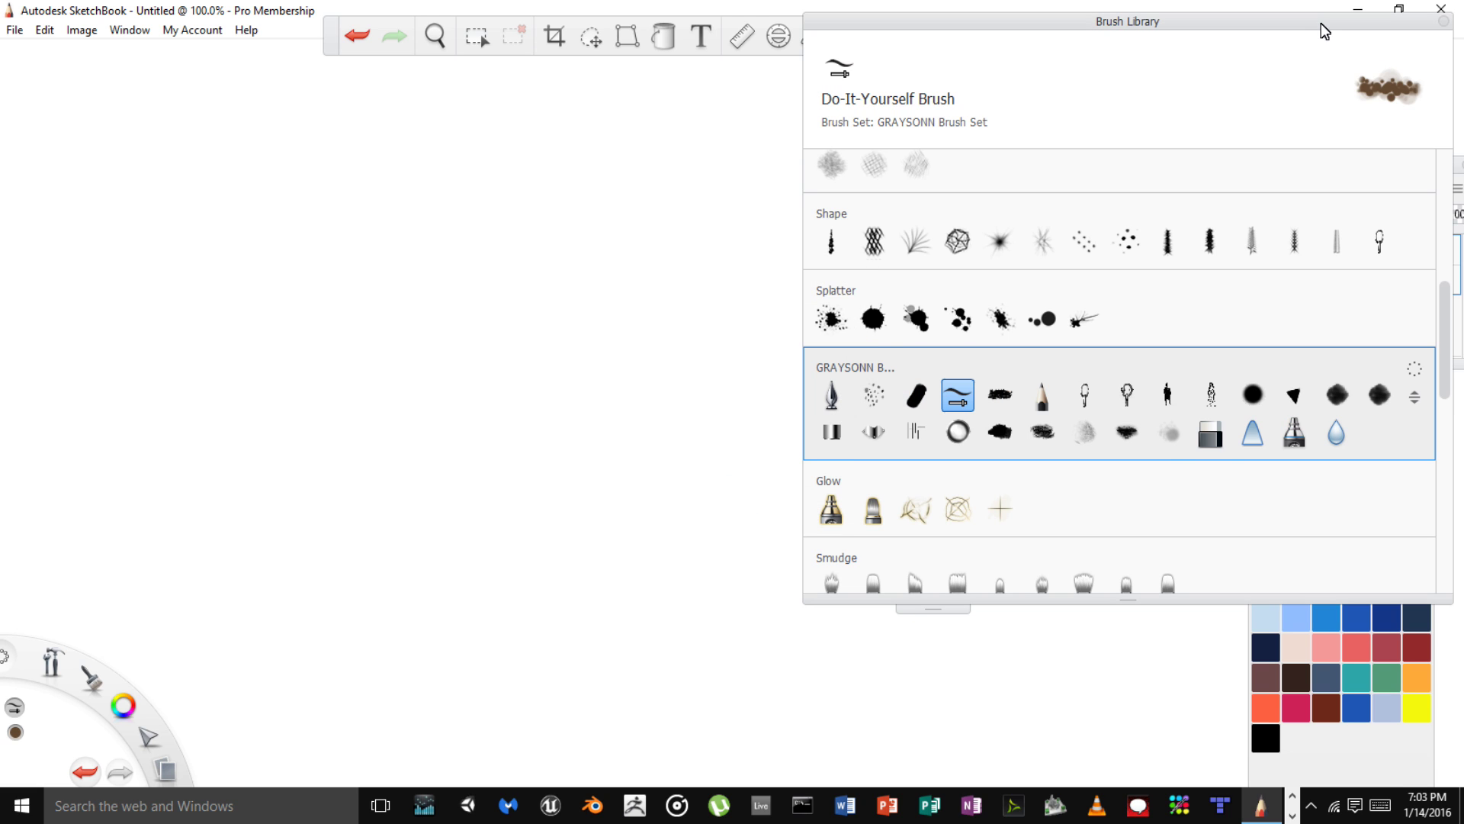
# Move the Brush Library and the brush palette aside to free the middle of the canvas for drawing
pyautogui.moveTo(1279, 24)
pyautogui.mouseDown()
pyautogui.moveTo(1226, 56)
pyautogui.moveTo(636, 93)
pyautogui.moveTo(534, 71)
pyautogui.mouseUp()
pyautogui.moveTo(924, 103); pyautogui.dragTo(1202, 111)
pyautogui.click(932, 279)
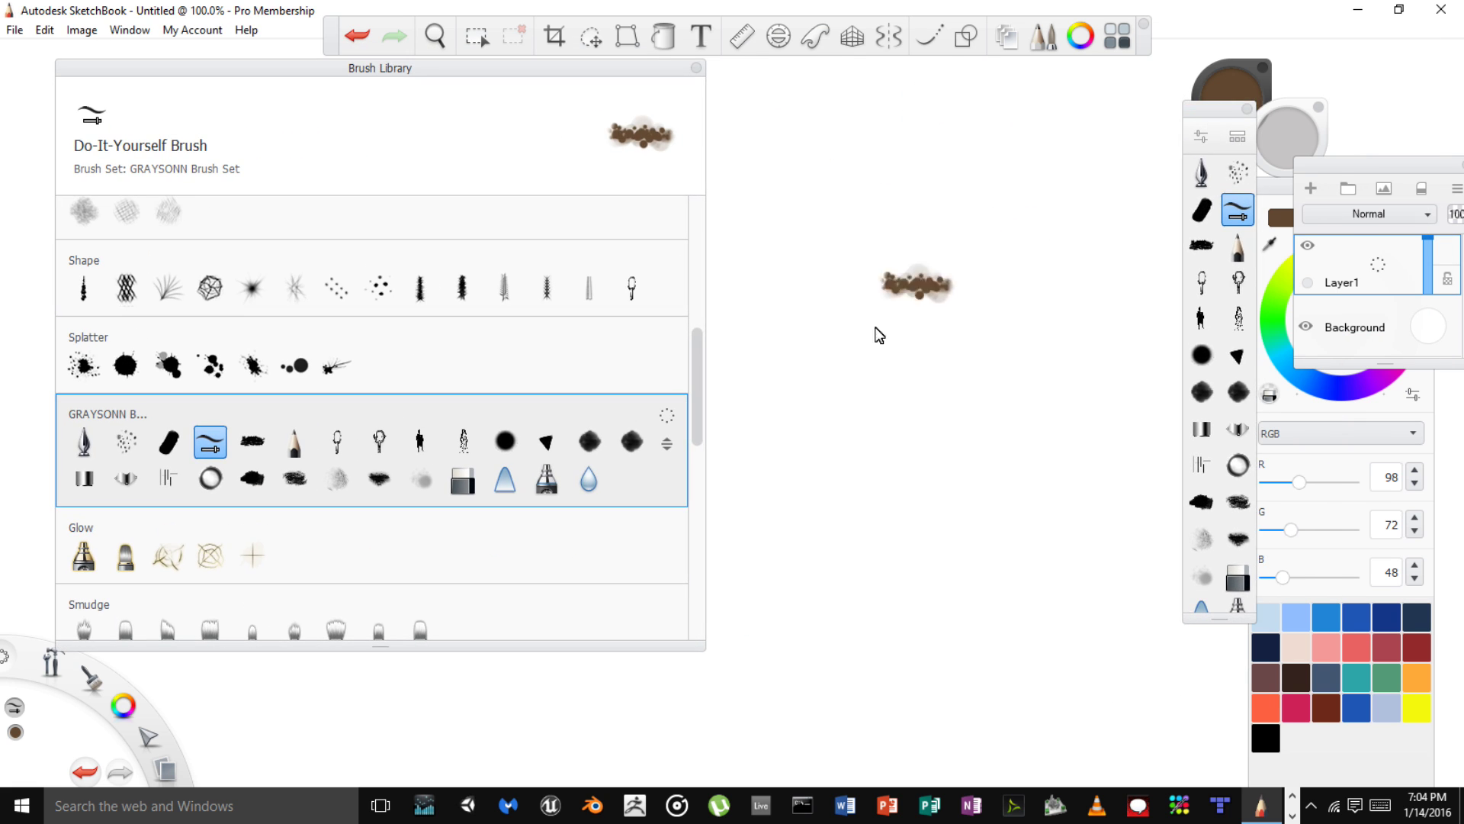
# Draw a small round cluster of scattered dots on Layer1 with the Pencil brush
pyautogui.click(1237, 246)
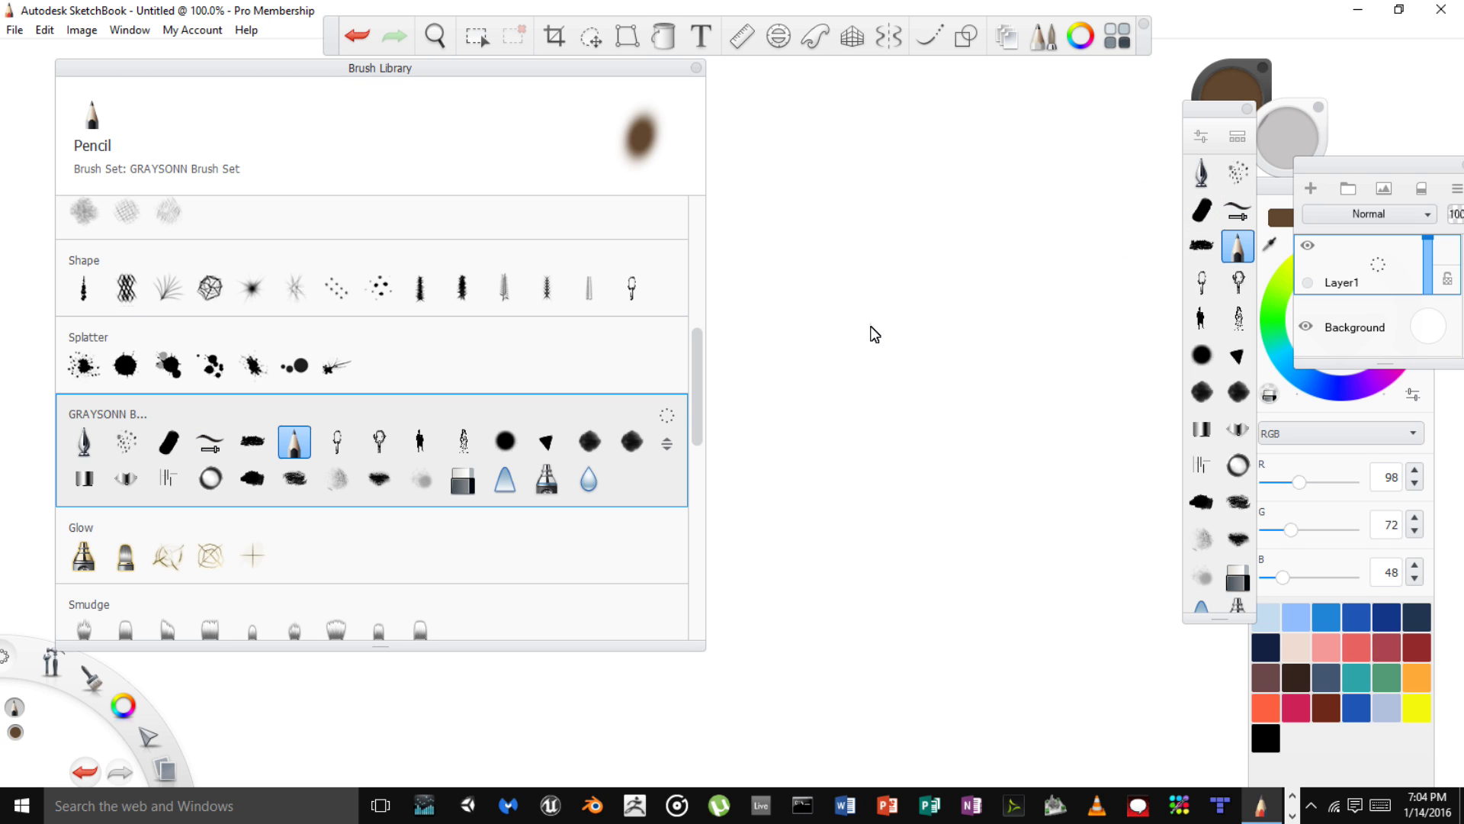
pyautogui.moveTo(696, 416)
pyautogui.mouseDown()
pyautogui.moveTo(701, 452)
pyautogui.moveTo(700, 424)
pyautogui.mouseUp()
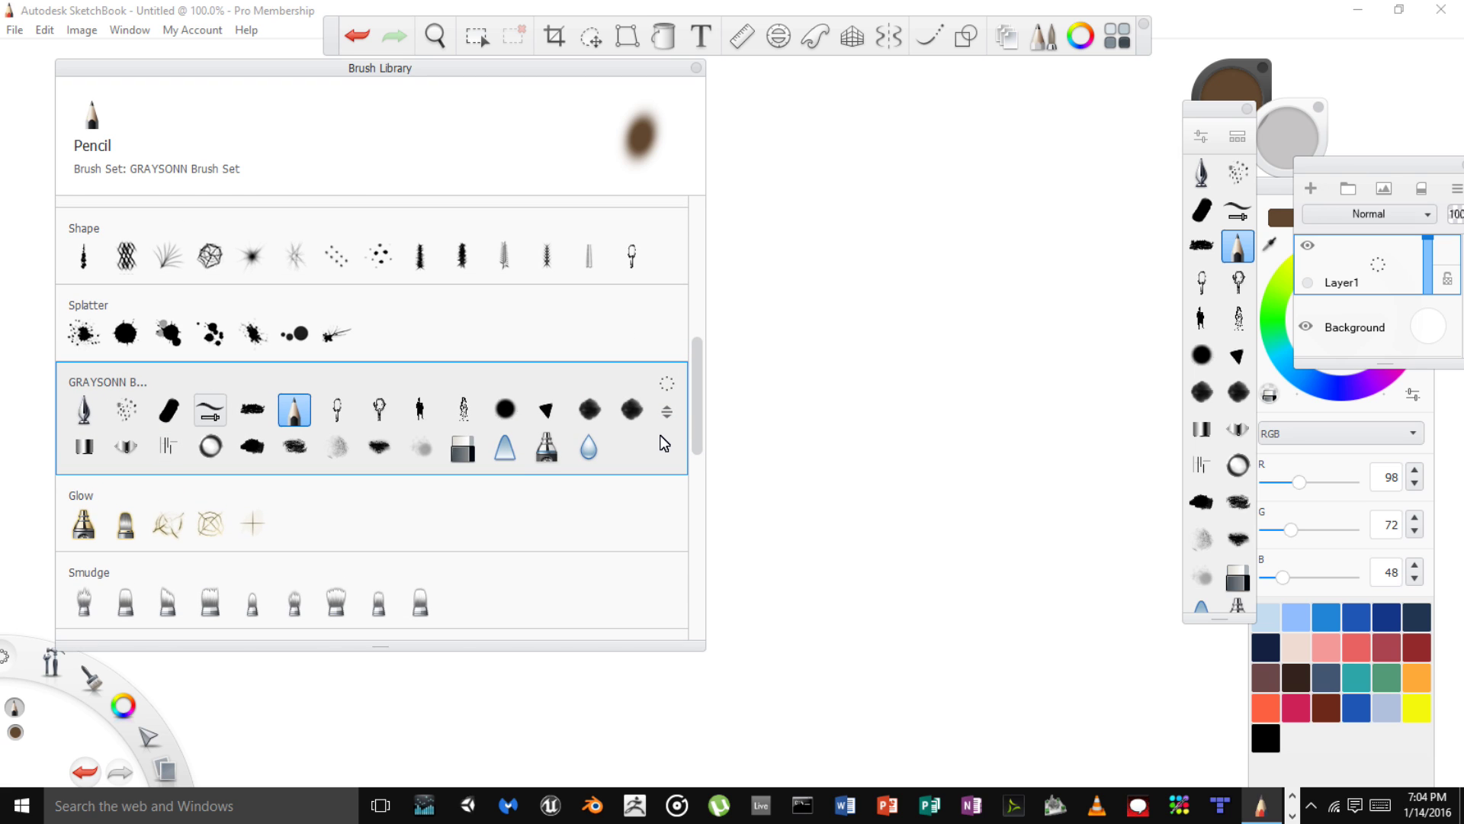
pyautogui.click(210, 410)
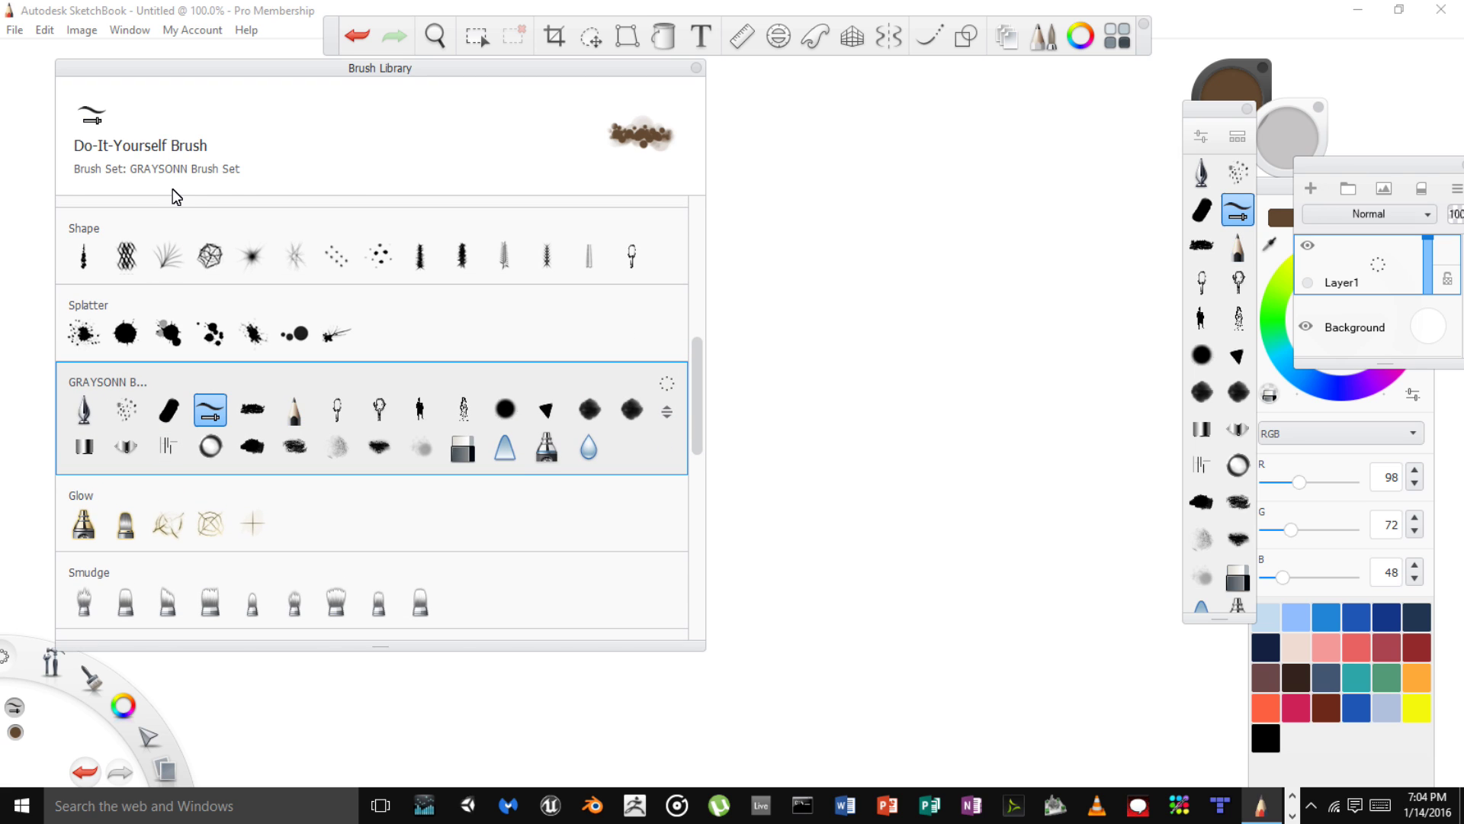
pyautogui.click(294, 410)
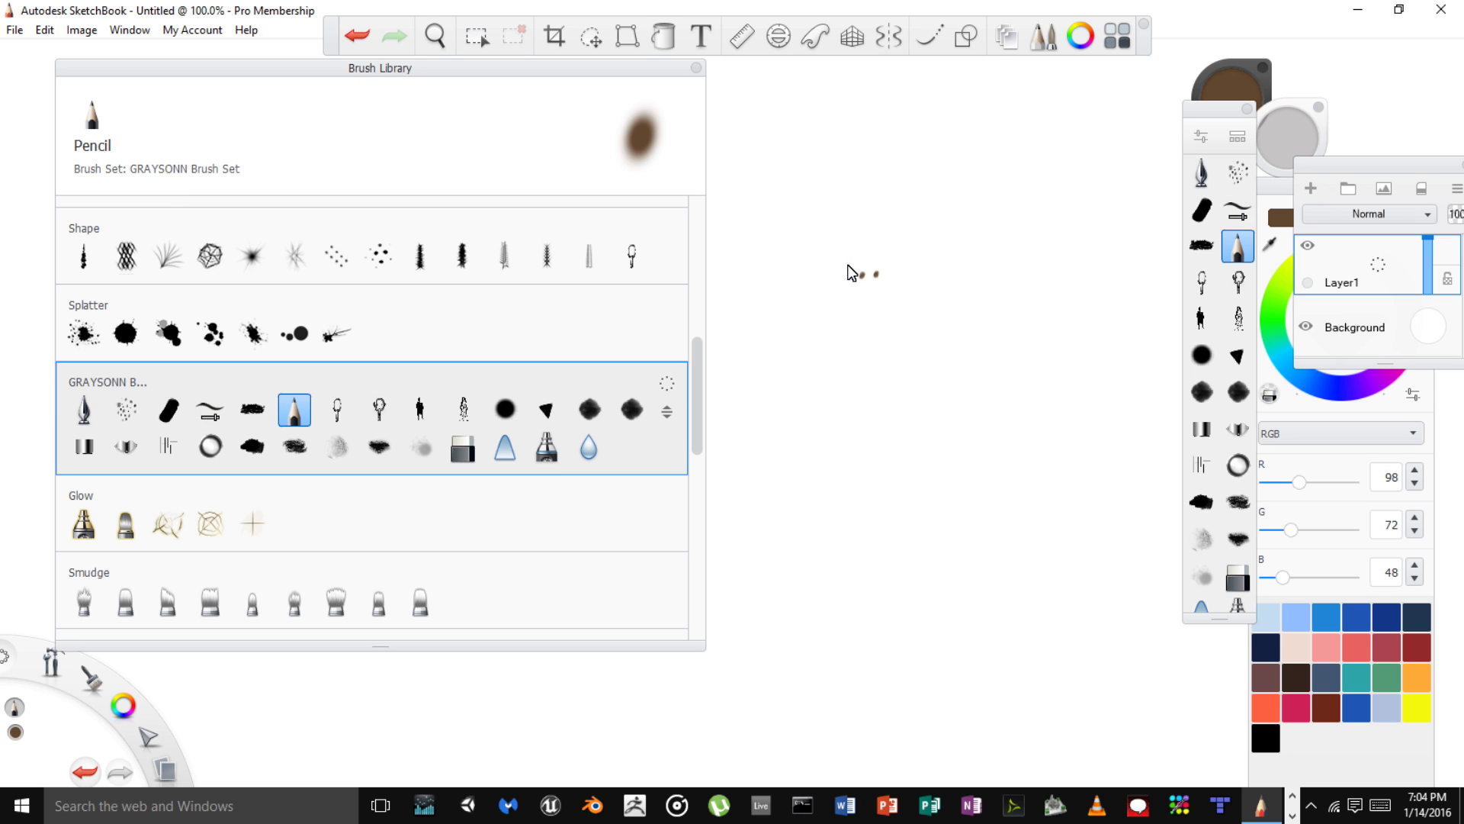
pyautogui.click(883, 254)
pyautogui.click(871, 238)
pyautogui.click(892, 241)
# Capture the pencil dot cluster as the Do-It-Yourself Brush's texture, enlarging the capture circle slightly around the dots
pyautogui.click(210, 410)
pyautogui.doubleClick(210, 410)
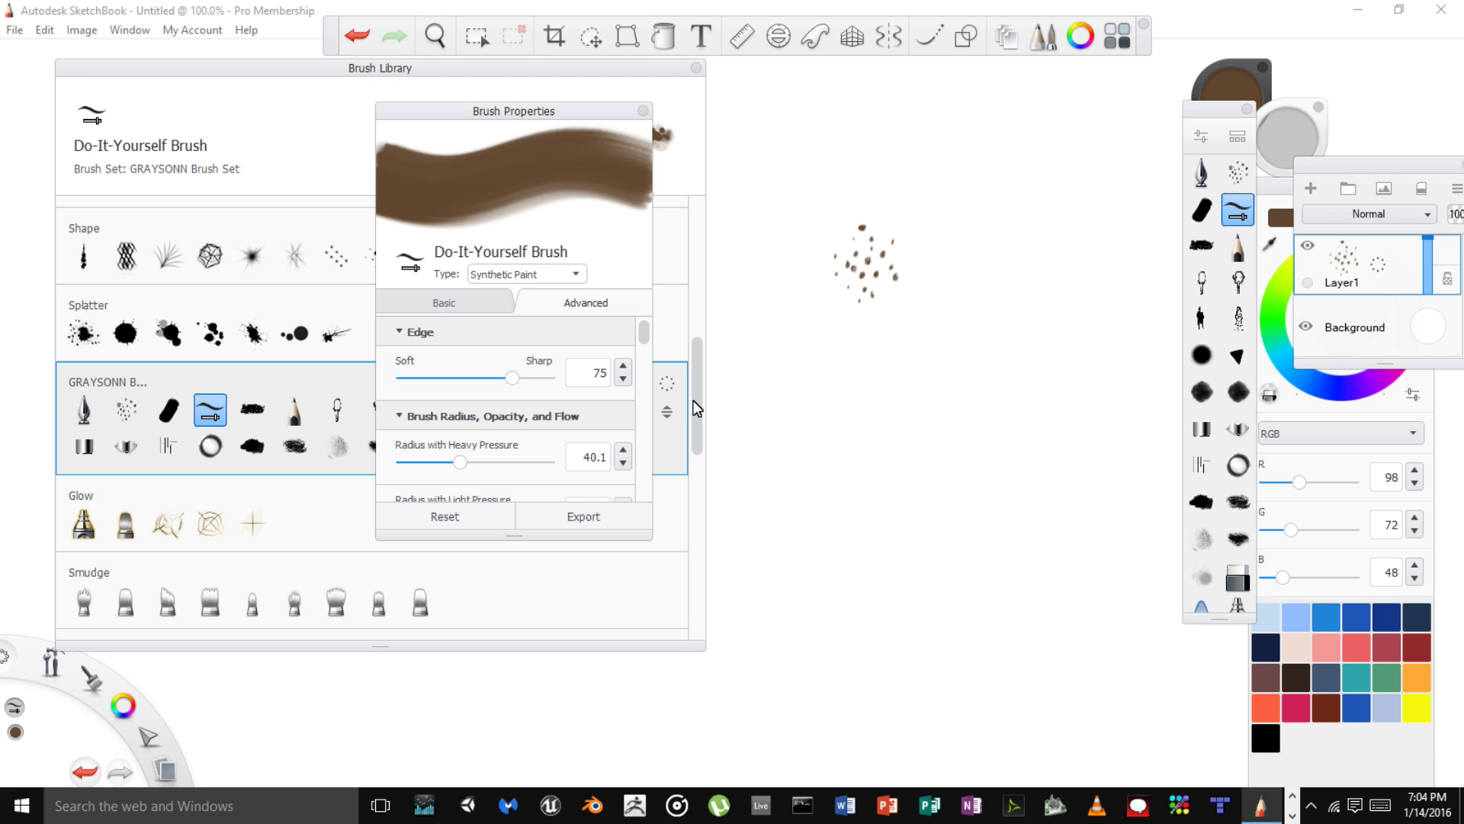
pyautogui.moveTo(507, 533); pyautogui.dragTo(527, 701)
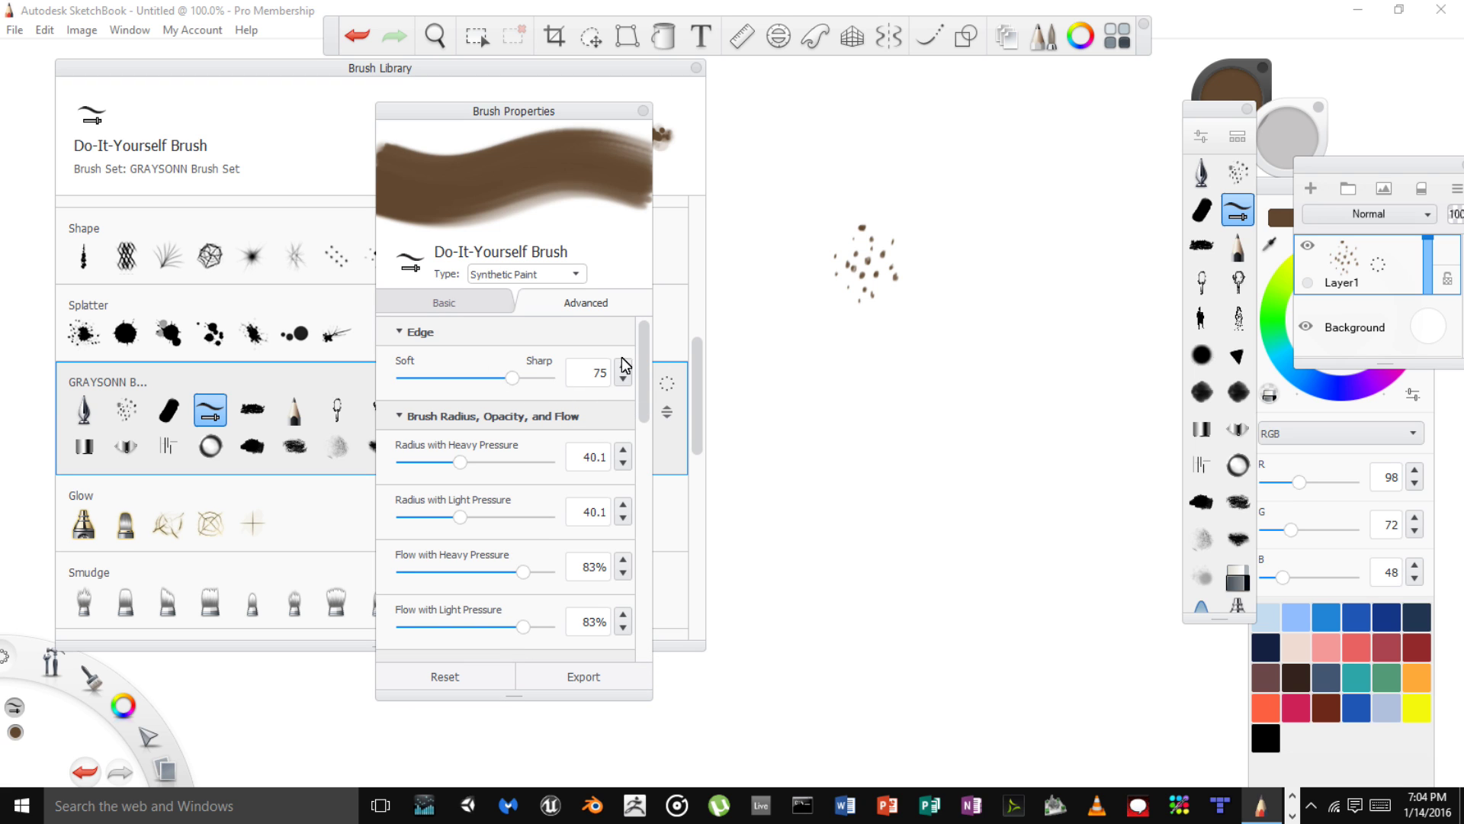
pyautogui.moveTo(644, 370); pyautogui.dragTo(630, 538)
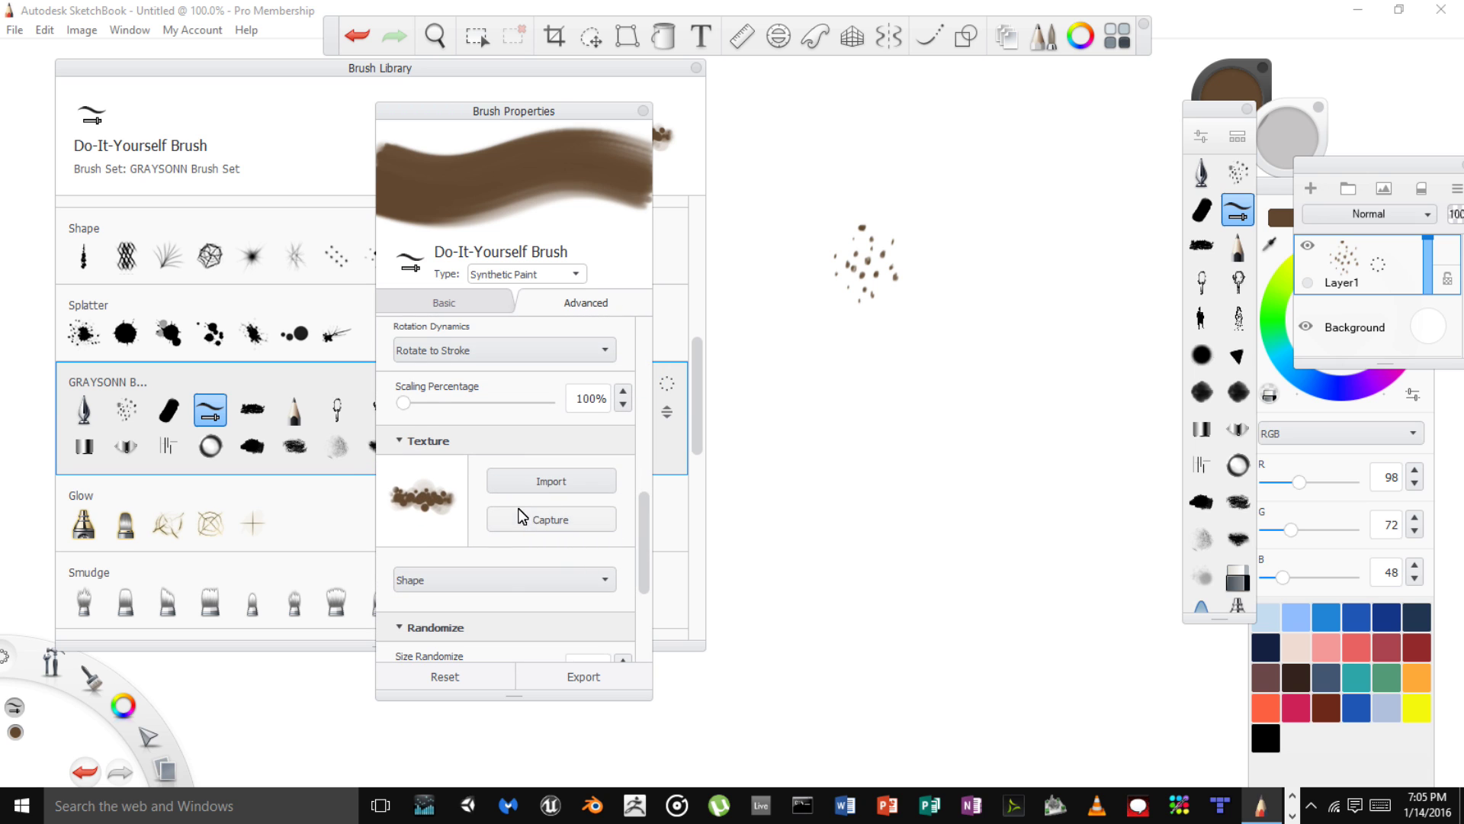
pyautogui.click(562, 524)
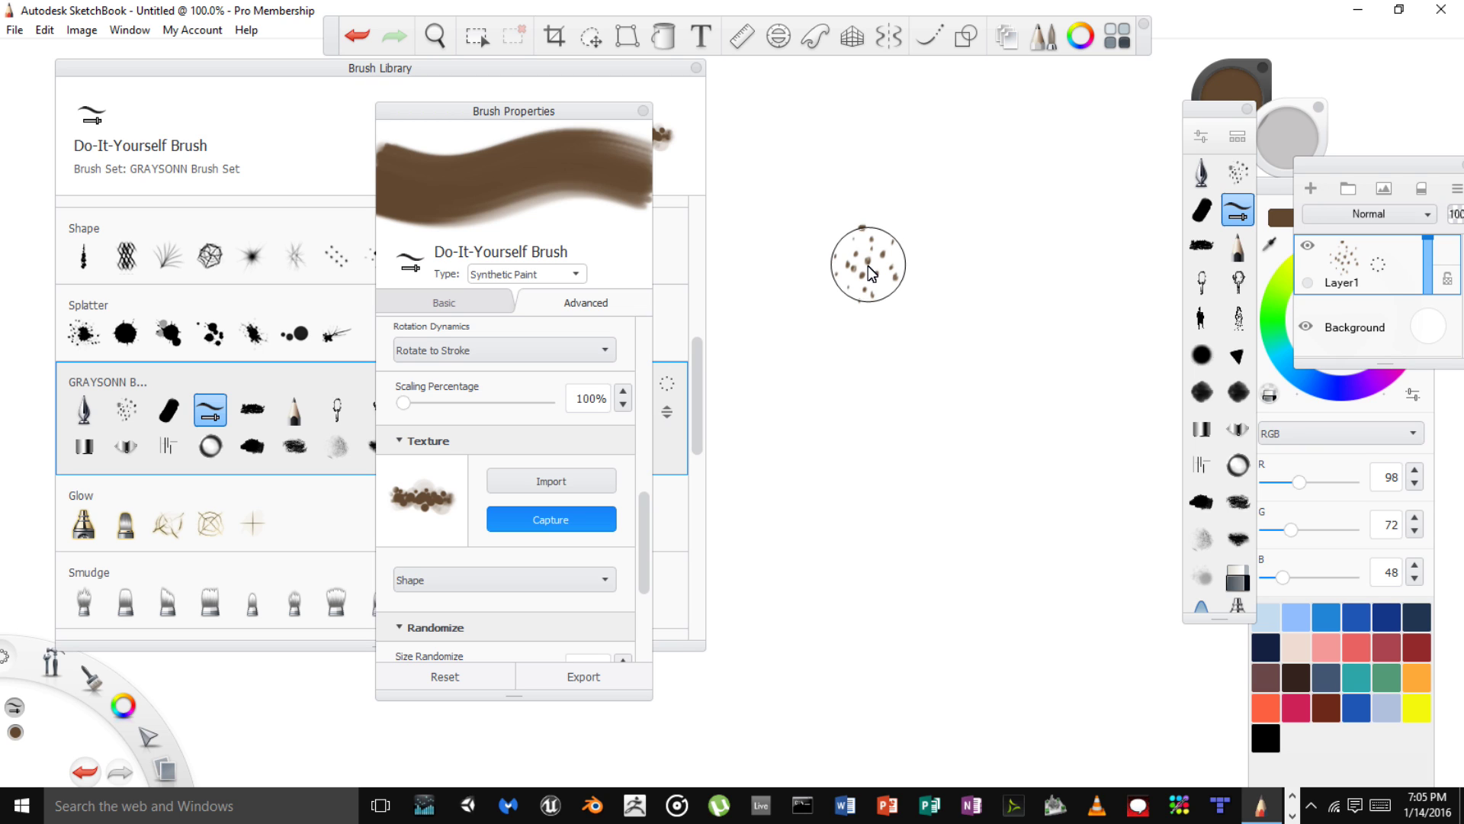
pyautogui.press(']')
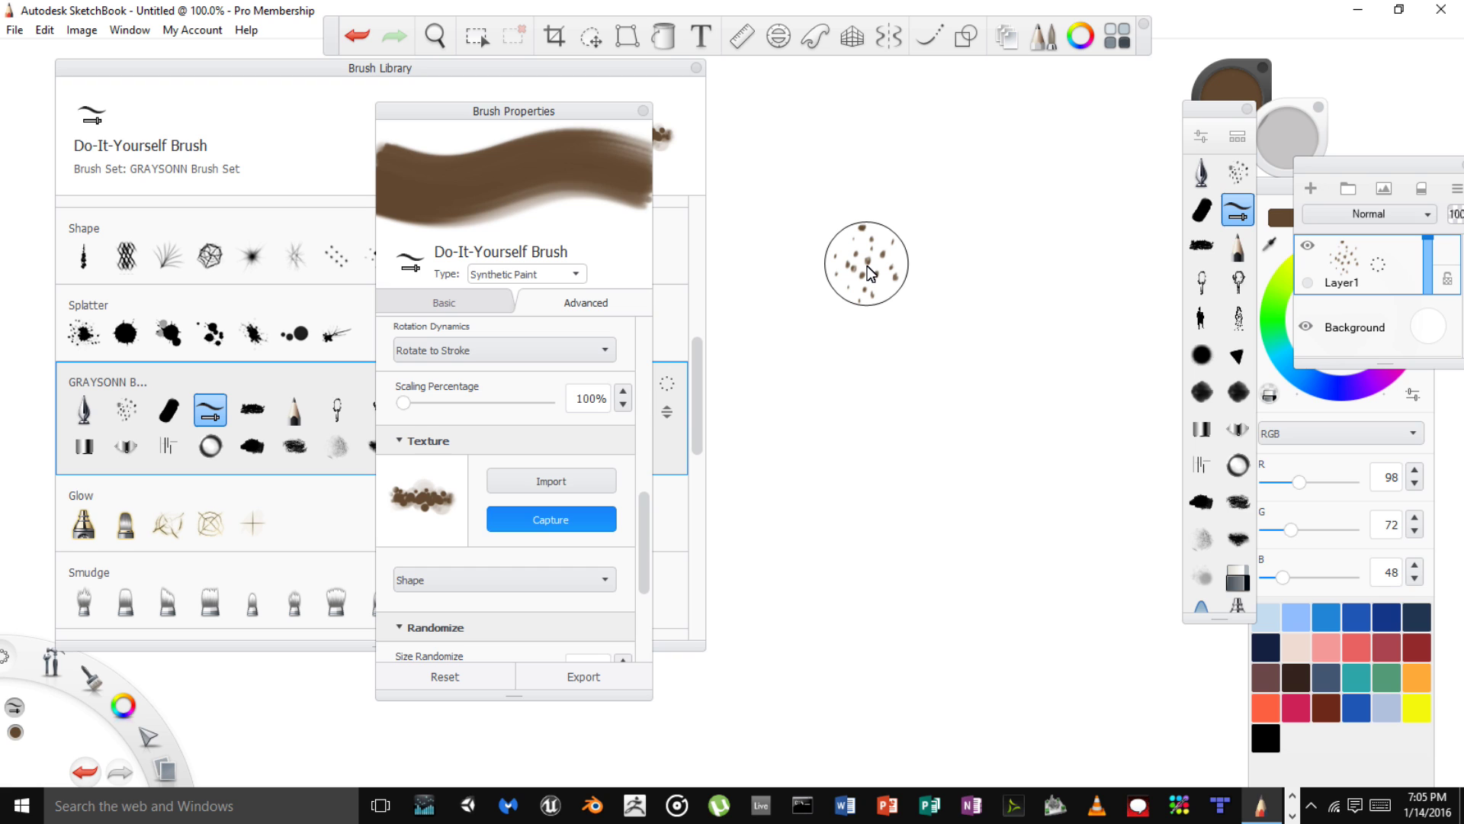
pyautogui.click(867, 264)
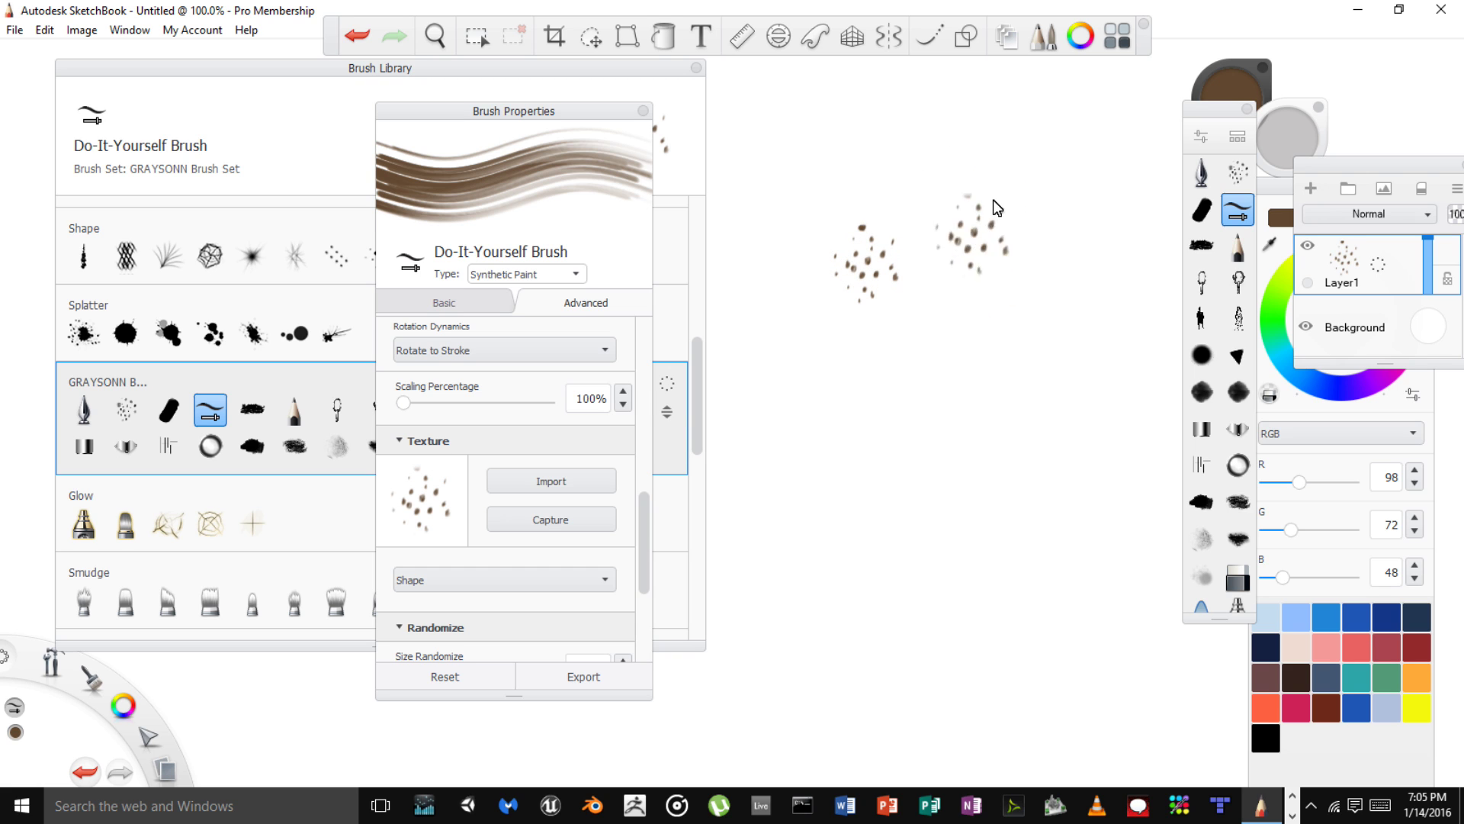
# Paint long test strokes with the newly captured brush texture and undo them
pyautogui.moveTo(993, 200)
pyautogui.mouseDown()
pyautogui.moveTo(986, 518)
pyautogui.moveTo(967, 217)
pyautogui.moveTo(987, 171)
pyautogui.moveTo(918, 227)
pyautogui.moveTo(935, 360)
pyautogui.moveTo(924, 186)
pyautogui.moveTo(879, 511)
pyautogui.mouseUp()
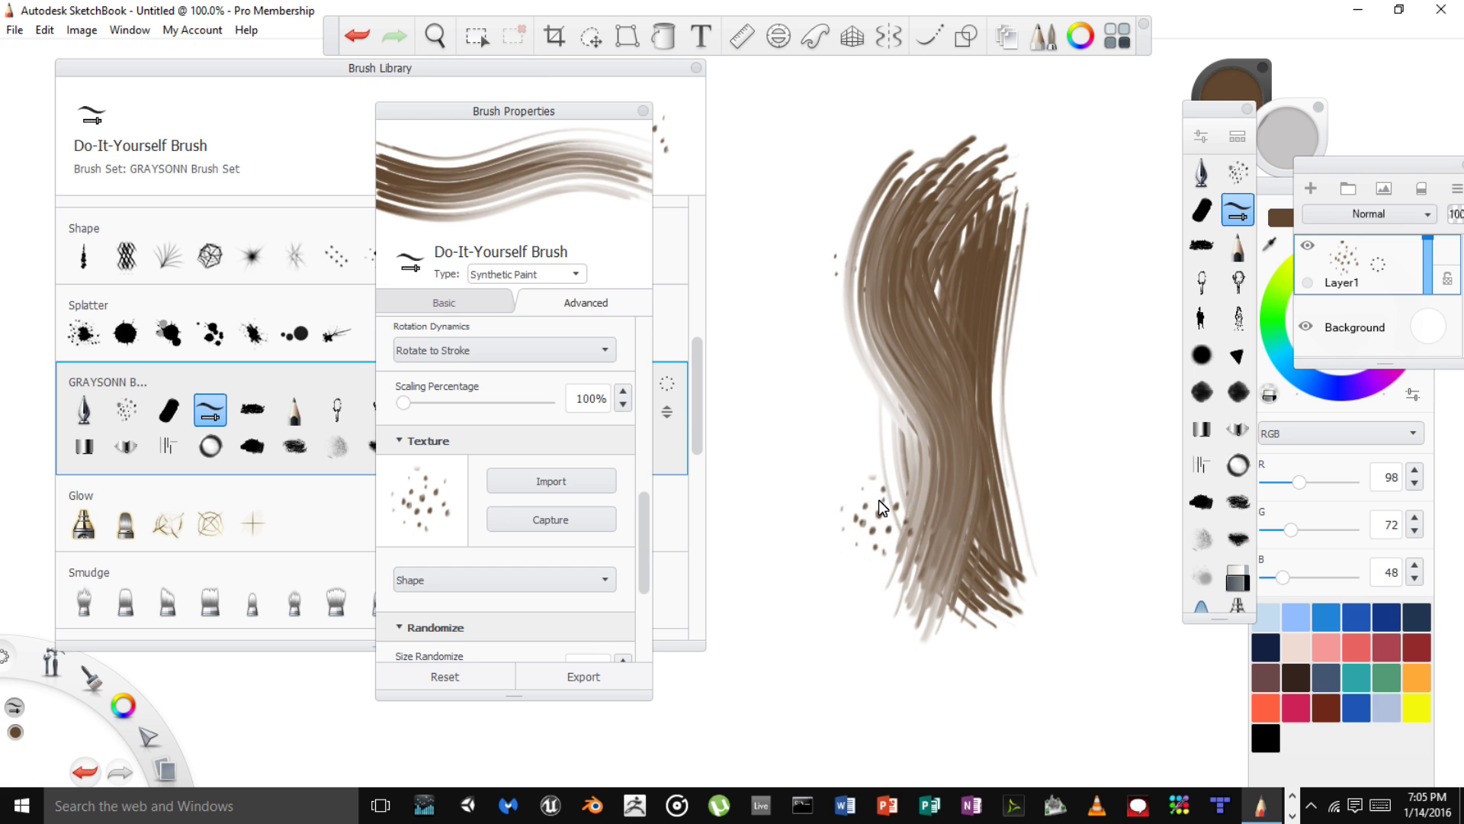
pyautogui.hotkey('ctrl', 'z')
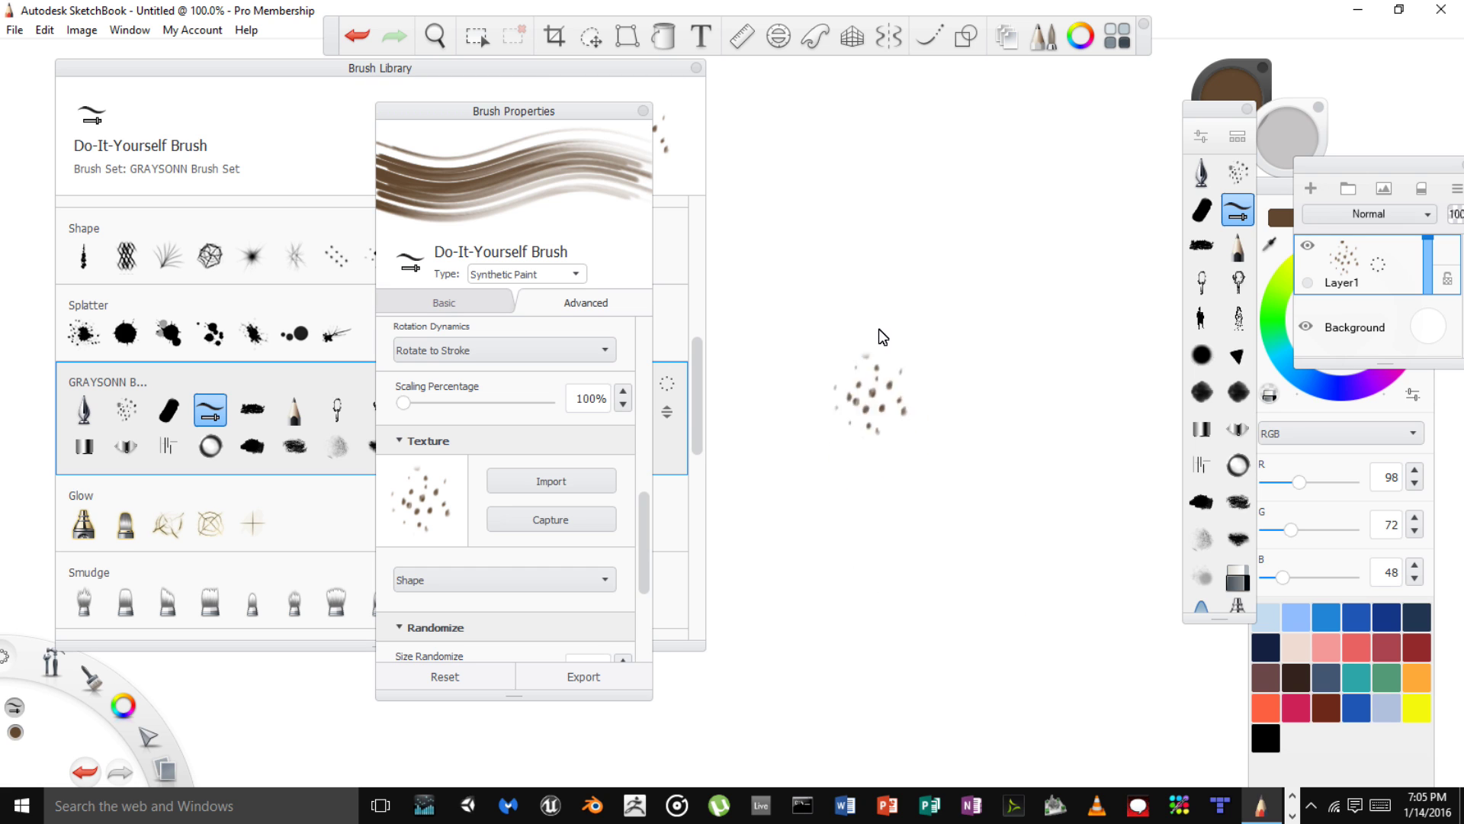
# Soften the brush's edge to 22 and paint several thick, curved test strokes
pyautogui.moveTo(643, 523); pyautogui.dragTo(652, 342)
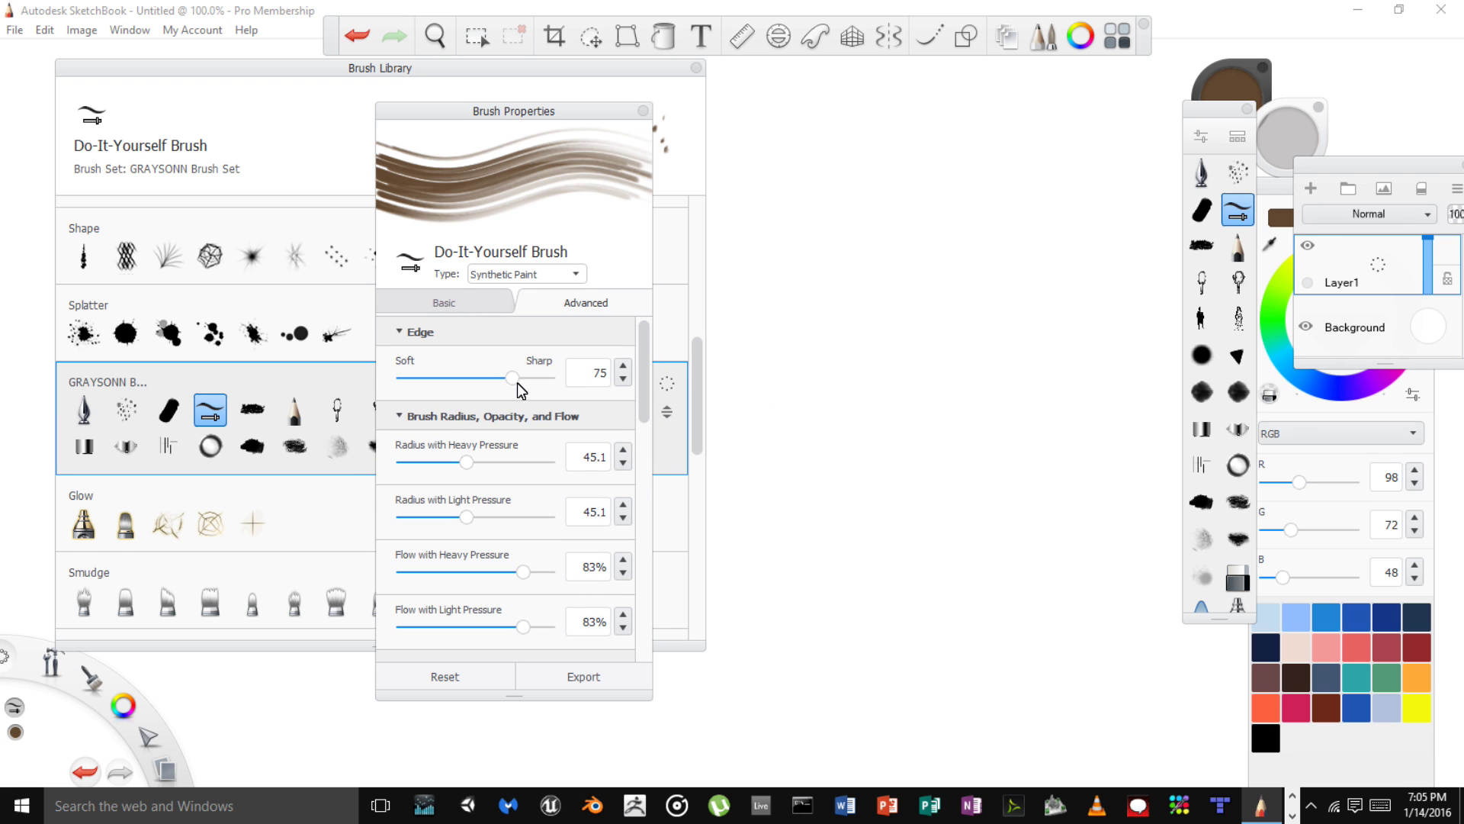
pyautogui.moveTo(511, 377)
pyautogui.mouseDown()
pyautogui.moveTo(410, 378)
pyautogui.moveTo(432, 384)
pyautogui.mouseUp()
pyautogui.moveTo(875, 126)
pyautogui.mouseDown()
pyautogui.moveTo(859, 312)
pyautogui.moveTo(866, 131)
pyautogui.moveTo(818, 377)
pyautogui.mouseUp()
pyautogui.moveTo(846, 175); pyautogui.dragTo(821, 477)
pyautogui.moveTo(845, 151)
pyautogui.mouseDown()
pyautogui.moveTo(842, 385)
pyautogui.moveTo(844, 232)
pyautogui.moveTo(809, 162)
pyautogui.moveTo(879, 447)
pyautogui.moveTo(852, 414)
pyautogui.moveTo(857, 120)
pyautogui.mouseUp()
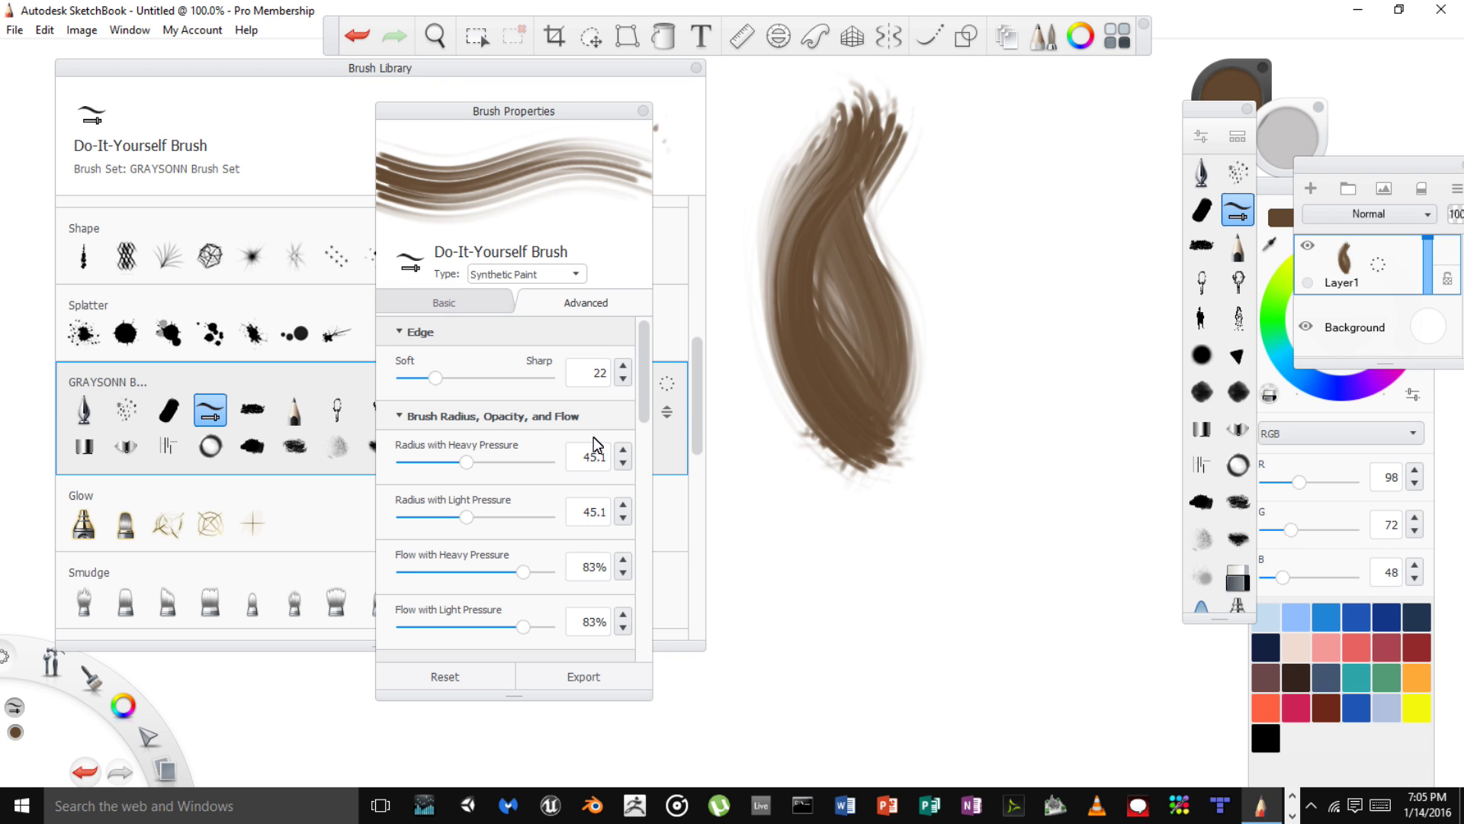
# Set the brush's radius with light pressure to 9.8 and paint tapering, hair-like test strands
pyautogui.moveTo(465, 516); pyautogui.dragTo(417, 515)
pyautogui.moveTo(992, 131)
pyautogui.mouseDown()
pyautogui.moveTo(1005, 456)
pyautogui.moveTo(1026, 275)
pyautogui.moveTo(1030, 417)
pyautogui.mouseUp()
pyautogui.moveTo(1016, 162); pyautogui.dragTo(1037, 452)
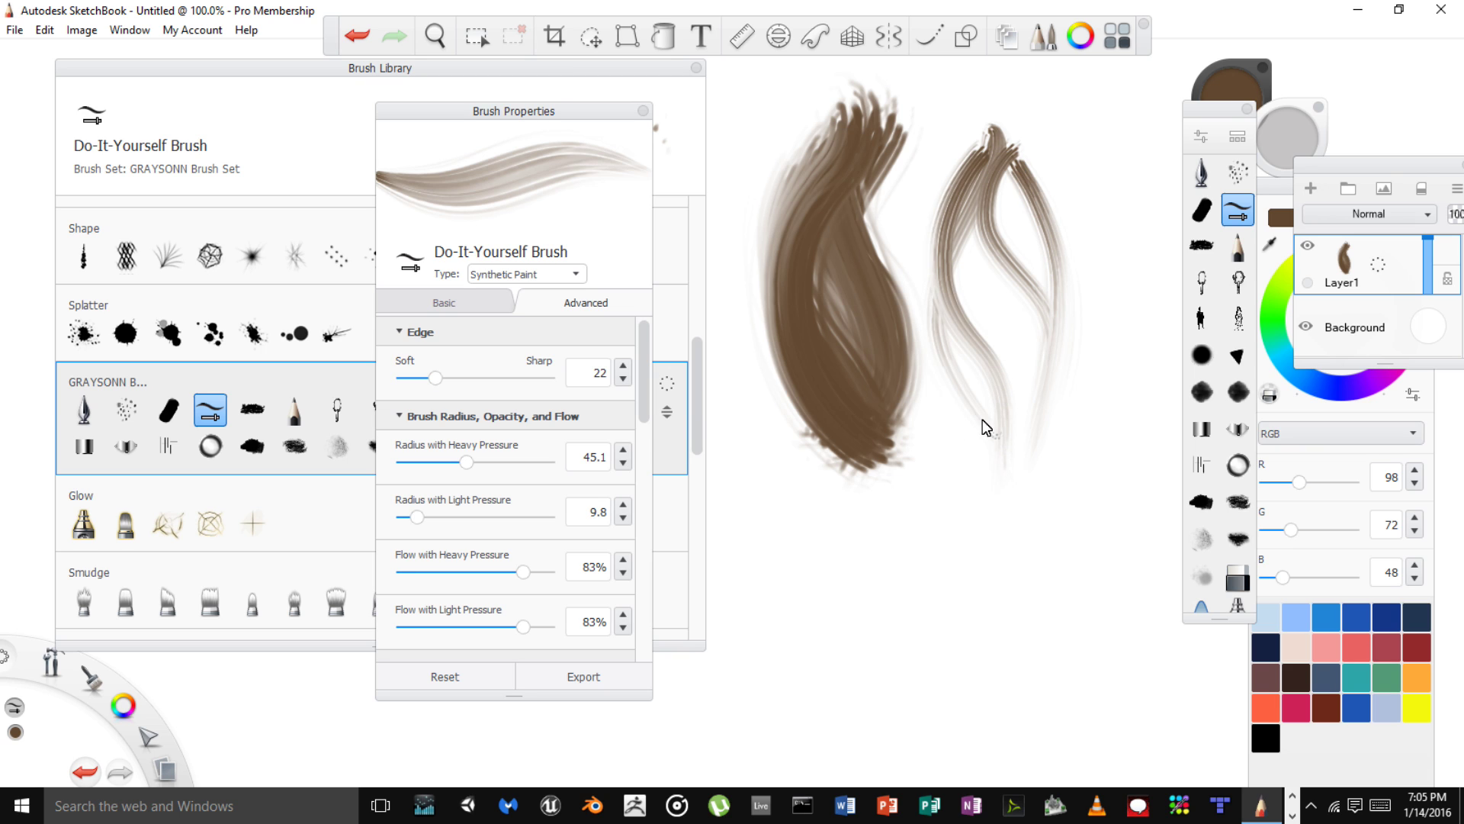
pyautogui.moveTo(934, 242); pyautogui.dragTo(999, 467)
pyautogui.moveTo(956, 294); pyautogui.dragTo(983, 539)
pyautogui.moveTo(961, 180)
pyautogui.mouseDown()
pyautogui.moveTo(947, 218)
pyautogui.moveTo(985, 538)
pyautogui.mouseUp()
pyautogui.moveTo(935, 231); pyautogui.dragTo(990, 480)
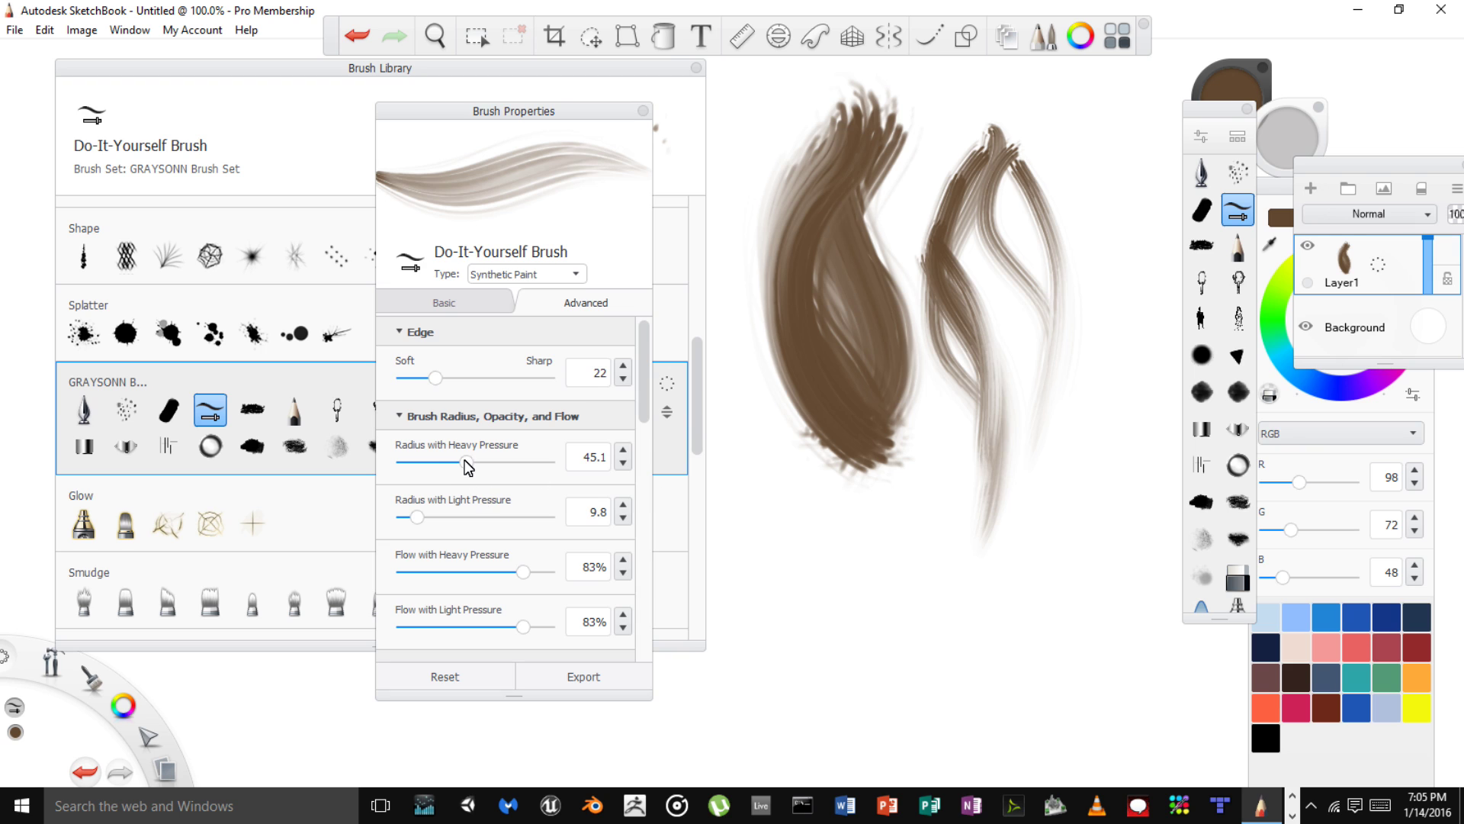
# Try brush radii of 35.7 for heavy and 39.5 for light pressure with test strokes, and clear the layer
pyautogui.moveTo(465, 461)
pyautogui.mouseDown()
pyautogui.moveTo(502, 461)
pyautogui.moveTo(455, 461)
pyautogui.mouseUp()
pyautogui.moveTo(418, 517); pyautogui.dragTo(456, 516)
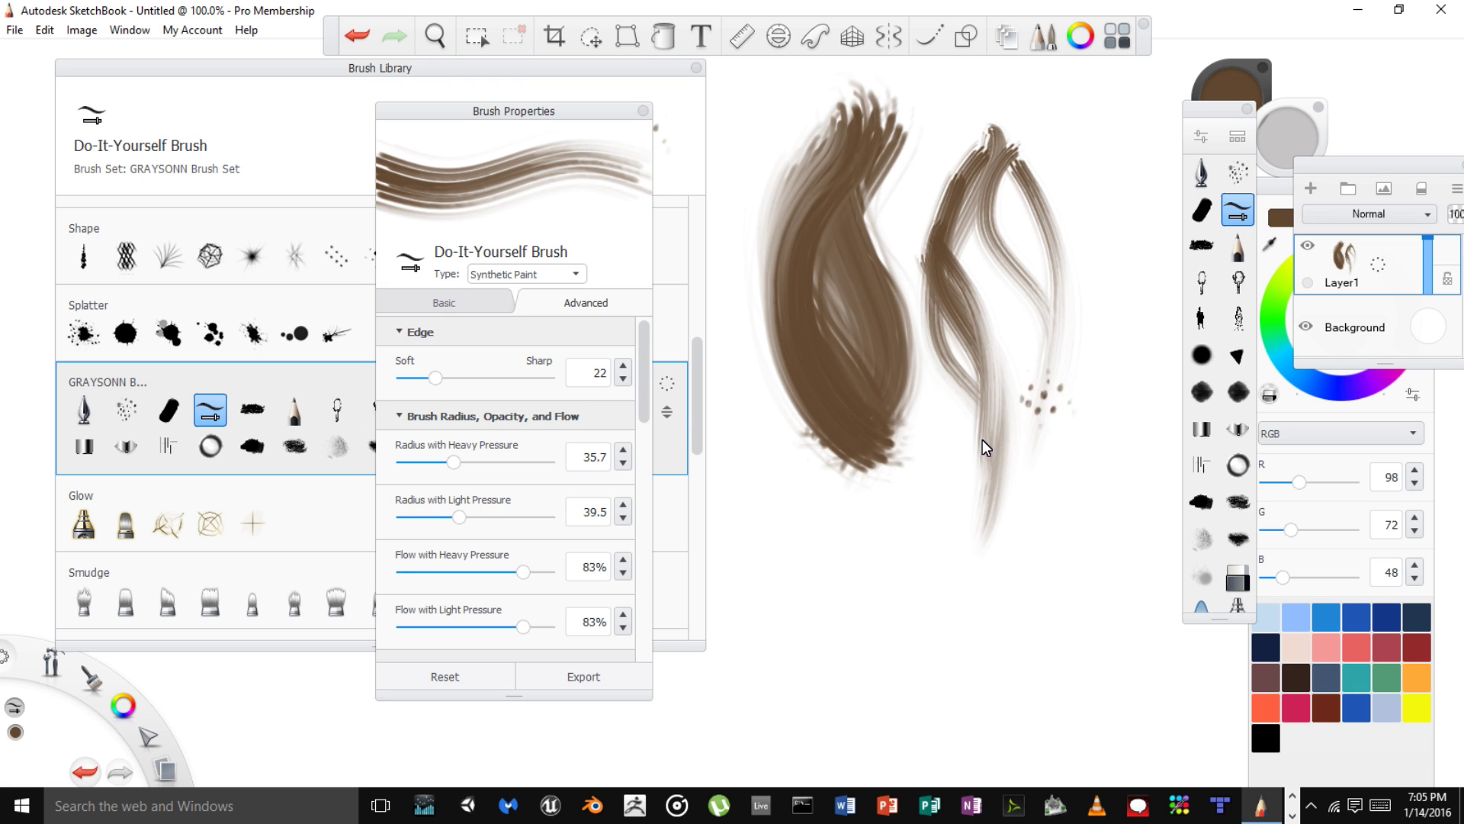
pyautogui.moveTo(937, 412); pyautogui.dragTo(923, 686)
pyautogui.moveTo(892, 464)
pyautogui.mouseDown()
pyautogui.moveTo(866, 724)
pyautogui.moveTo(822, 725)
pyautogui.mouseUp()
pyautogui.moveTo(1077, 248)
pyautogui.mouseDown()
pyautogui.moveTo(1032, 573)
pyautogui.moveTo(1056, 553)
pyautogui.mouseUp()
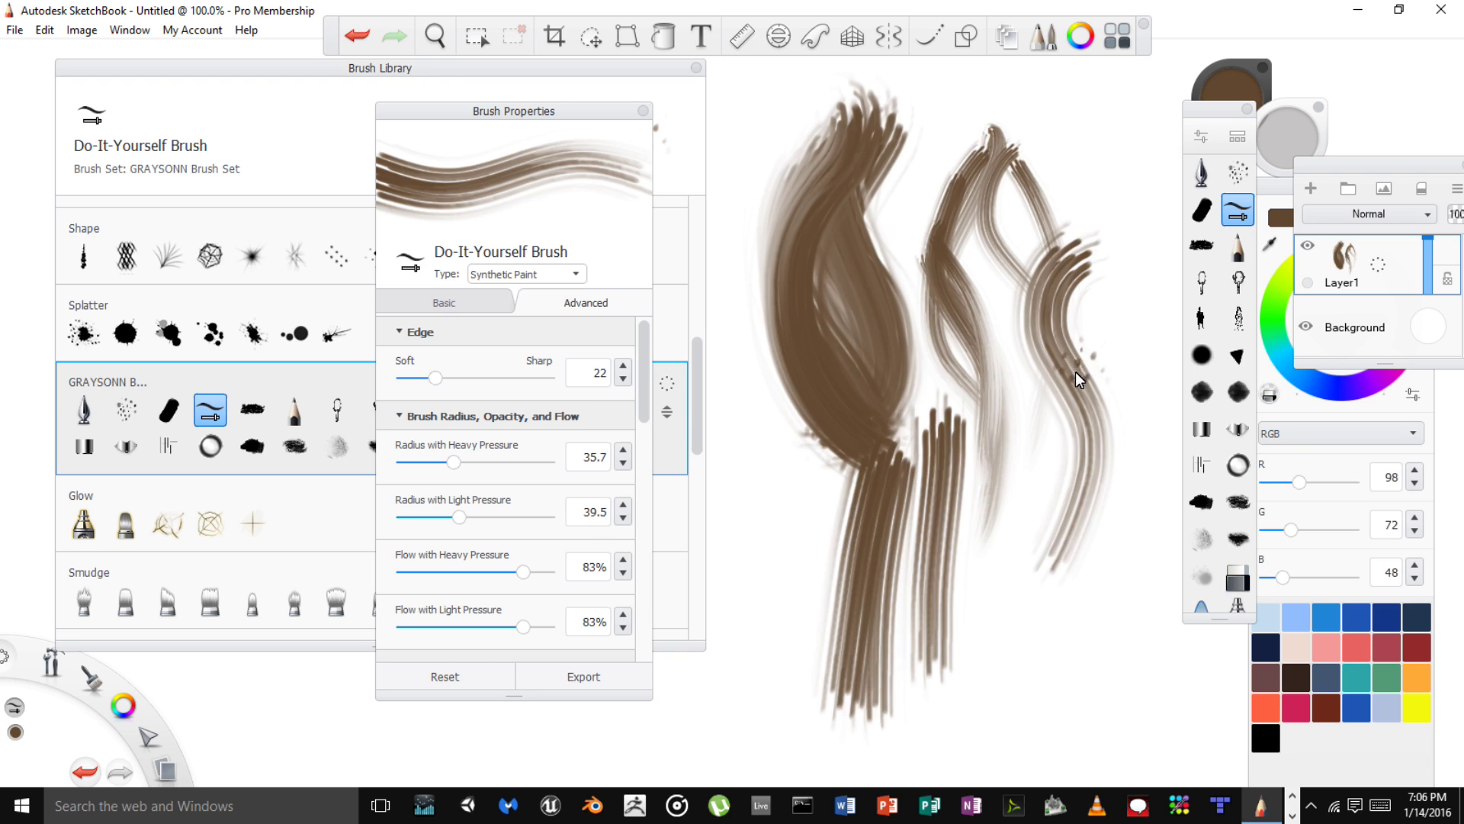
pyautogui.press('Delete')
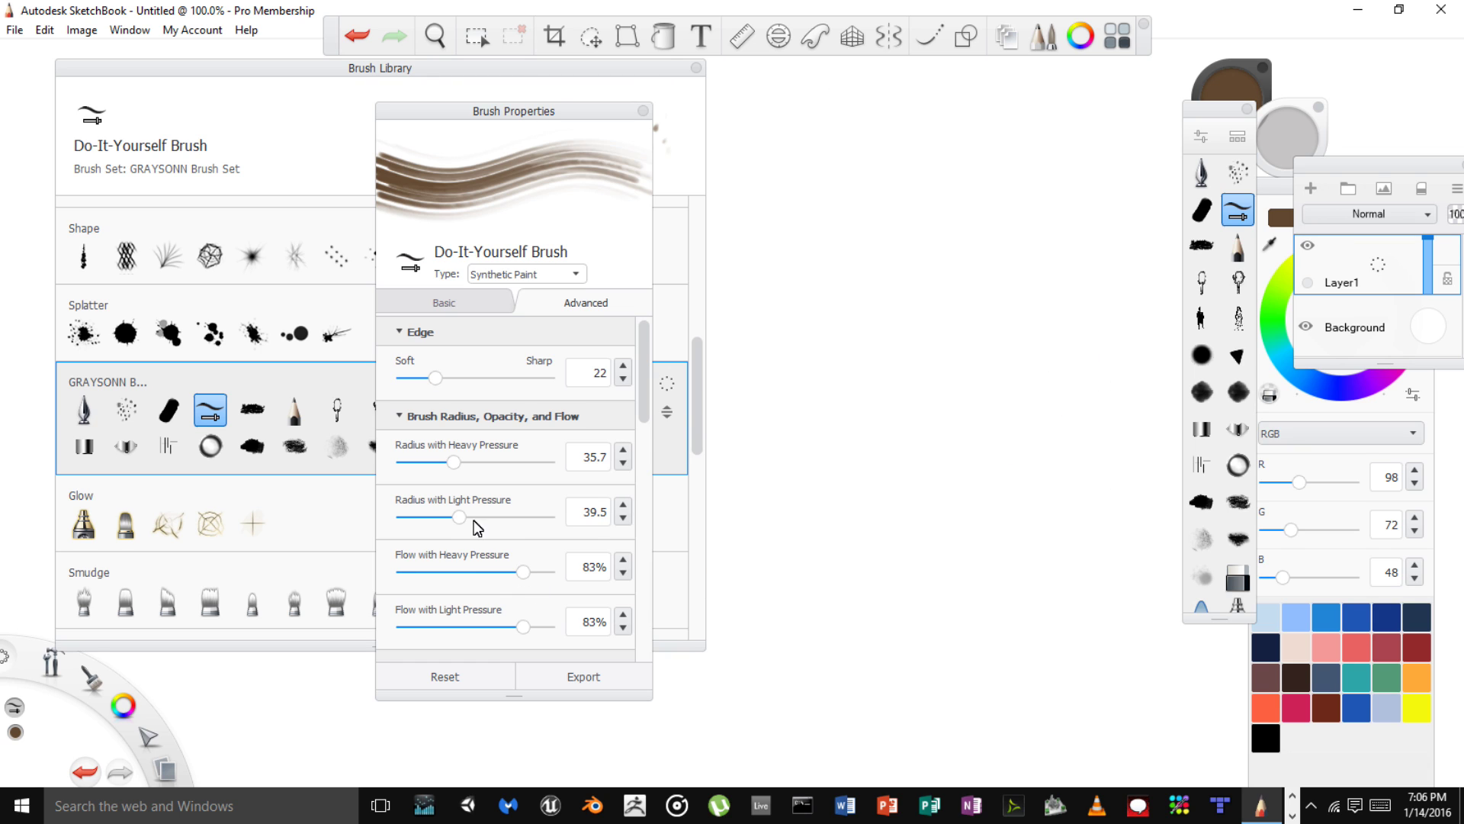
# Set the radius with light pressure to 6.6 and paint curved strands that taper towards their upper ends
pyautogui.moveTo(457, 516); pyautogui.dragTo(412, 515)
pyautogui.moveTo(878, 416); pyautogui.dragTo(995, 215)
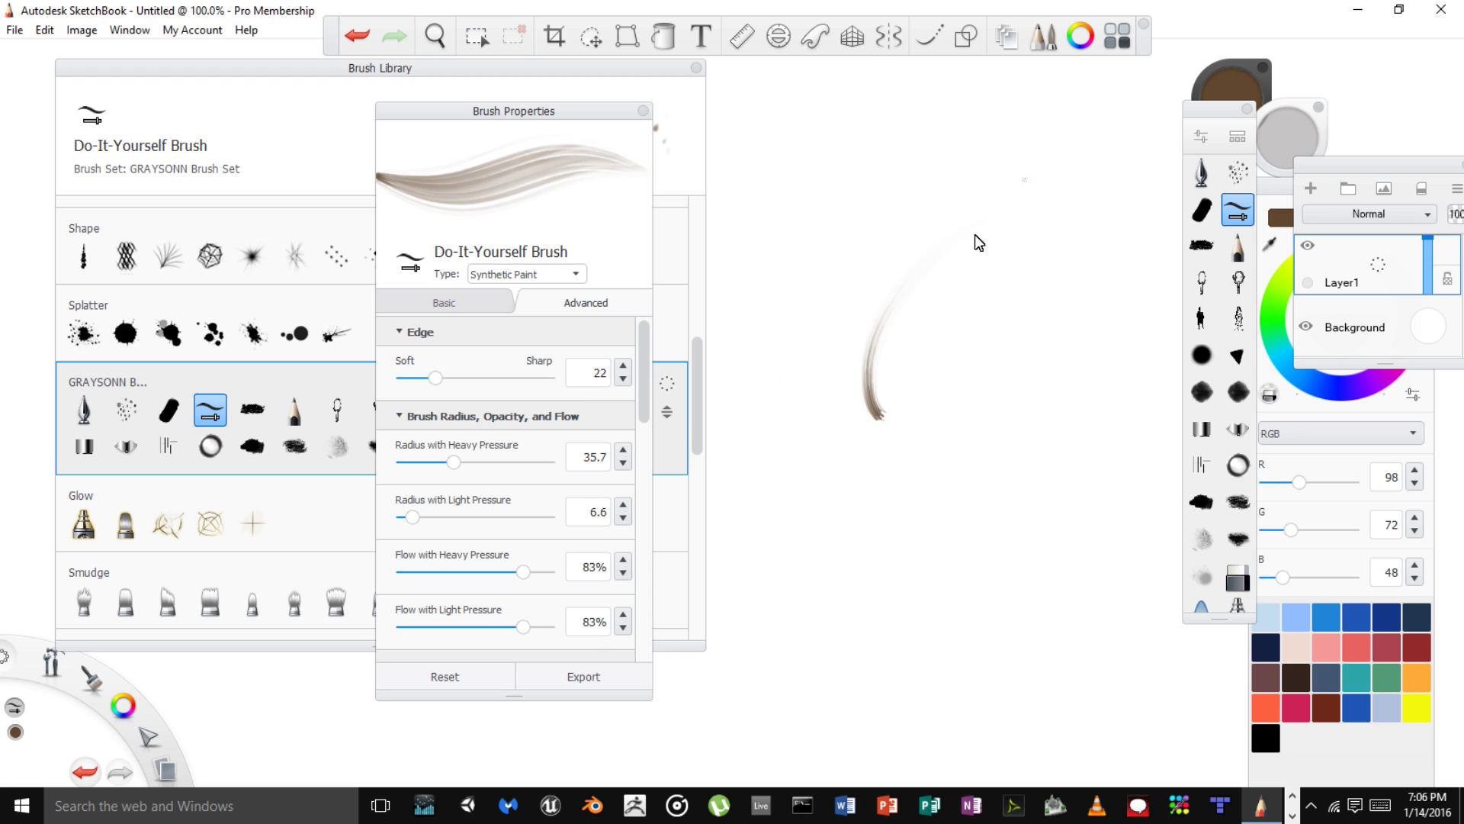
pyautogui.moveTo(868, 389); pyautogui.dragTo(969, 222)
pyautogui.moveTo(856, 415); pyautogui.dragTo(1030, 194)
pyautogui.moveTo(862, 442); pyautogui.dragTo(1012, 188)
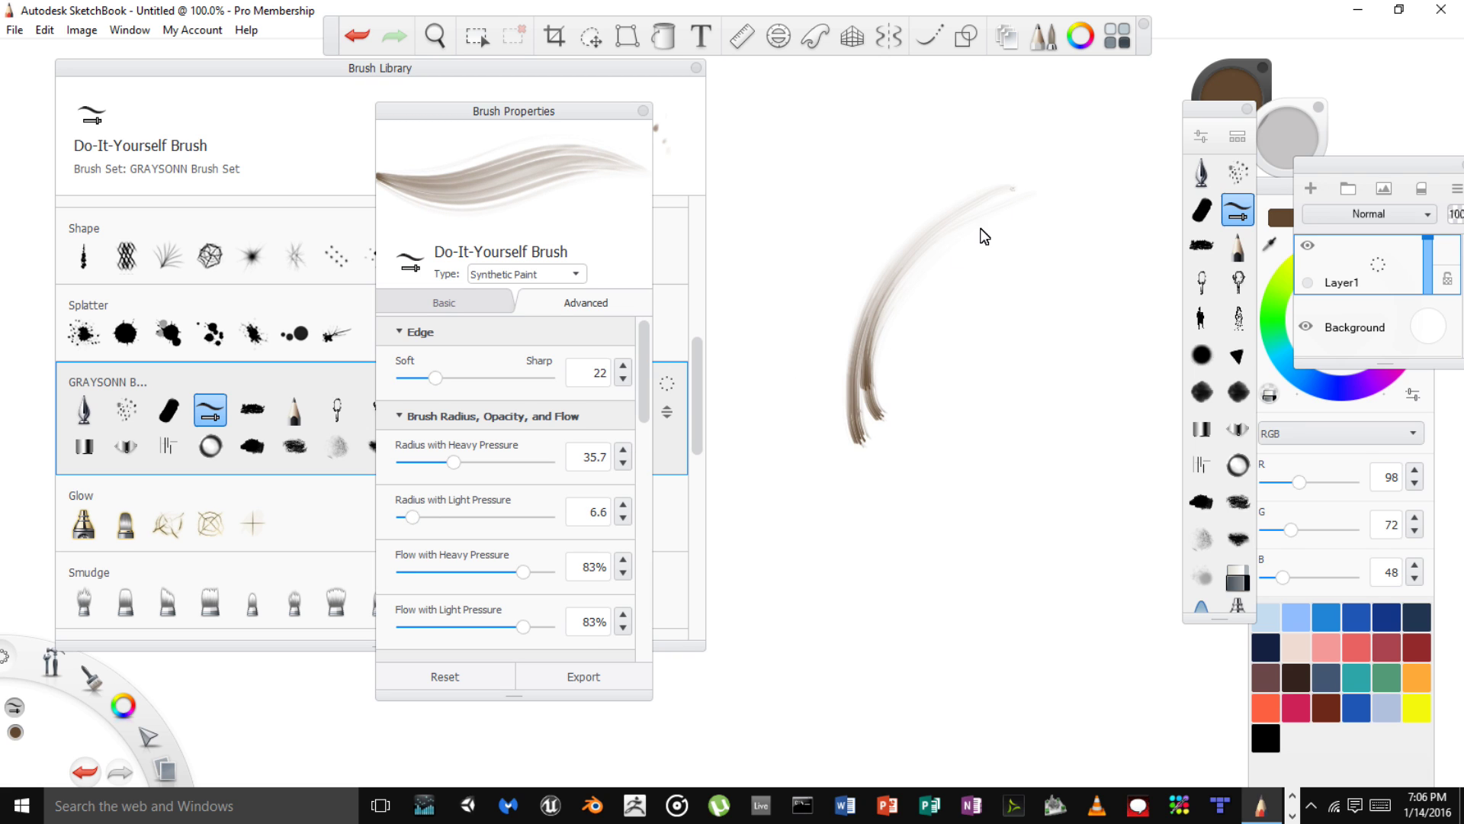
# Set the radius to 18.2 for light and 60.3 for heavy pressure, painting test strands with the adjusted brush
pyautogui.moveTo(412, 516); pyautogui.dragTo(429, 525)
pyautogui.moveTo(831, 276); pyautogui.dragTo(973, 119)
pyautogui.moveTo(809, 347); pyautogui.dragTo(977, 114)
pyautogui.moveTo(453, 462); pyautogui.dragTo(483, 464)
pyautogui.moveTo(863, 107)
pyautogui.mouseDown()
pyautogui.moveTo(818, 350)
pyautogui.moveTo(857, 103)
pyautogui.moveTo(836, 457)
pyautogui.mouseUp()
pyautogui.moveTo(835, 180); pyautogui.dragTo(873, 594)
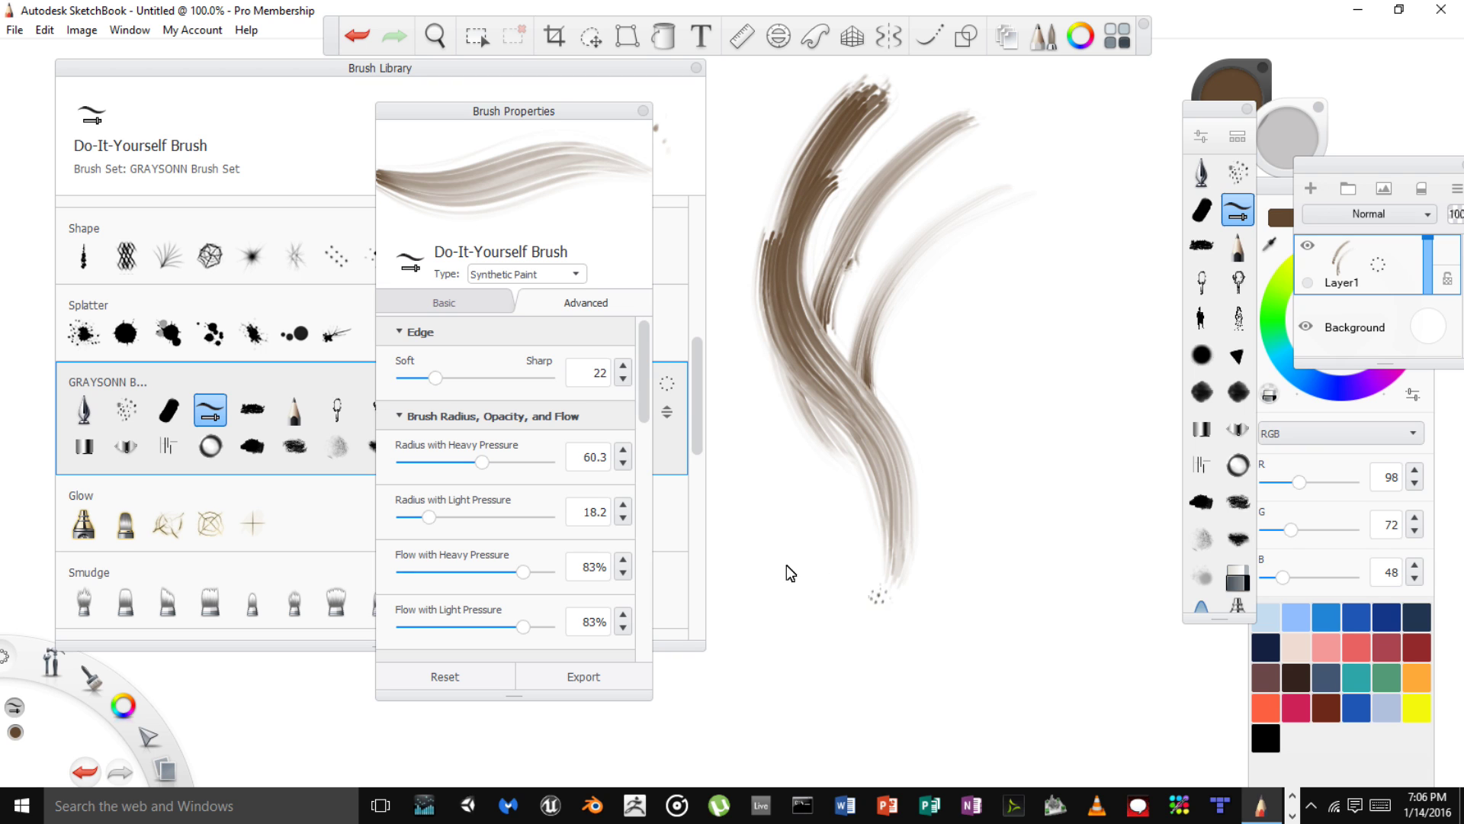
# Set the brush stamp's roundness to 69% and paint overlapping long strands over the existing hair strokes
pyautogui.moveTo(480, 466); pyautogui.dragTo(488, 473)
pyautogui.moveTo(642, 399); pyautogui.dragTo(644, 455)
pyautogui.moveTo(644, 478)
pyautogui.mouseDown()
pyautogui.moveTo(647, 454)
pyautogui.moveTo(644, 488)
pyautogui.mouseUp()
pyautogui.moveTo(548, 472)
pyautogui.mouseDown()
pyautogui.moveTo(474, 473)
pyautogui.moveTo(504, 473)
pyautogui.mouseUp()
pyautogui.moveTo(925, 158); pyautogui.dragTo(932, 500)
pyautogui.moveTo(902, 181); pyautogui.dragTo(932, 553)
pyautogui.moveTo(837, 305); pyautogui.dragTo(907, 599)
pyautogui.moveTo(852, 273)
pyautogui.mouseDown()
pyautogui.moveTo(932, 631)
pyautogui.moveTo(881, 584)
pyautogui.moveTo(855, 242)
pyautogui.moveTo(900, 552)
pyautogui.mouseUp()
pyautogui.moveTo(885, 227)
pyautogui.mouseDown()
pyautogui.moveTo(877, 350)
pyautogui.moveTo(931, 581)
pyautogui.mouseUp()
pyautogui.moveTo(889, 261); pyautogui.dragTo(908, 560)
pyautogui.click(732, 497)
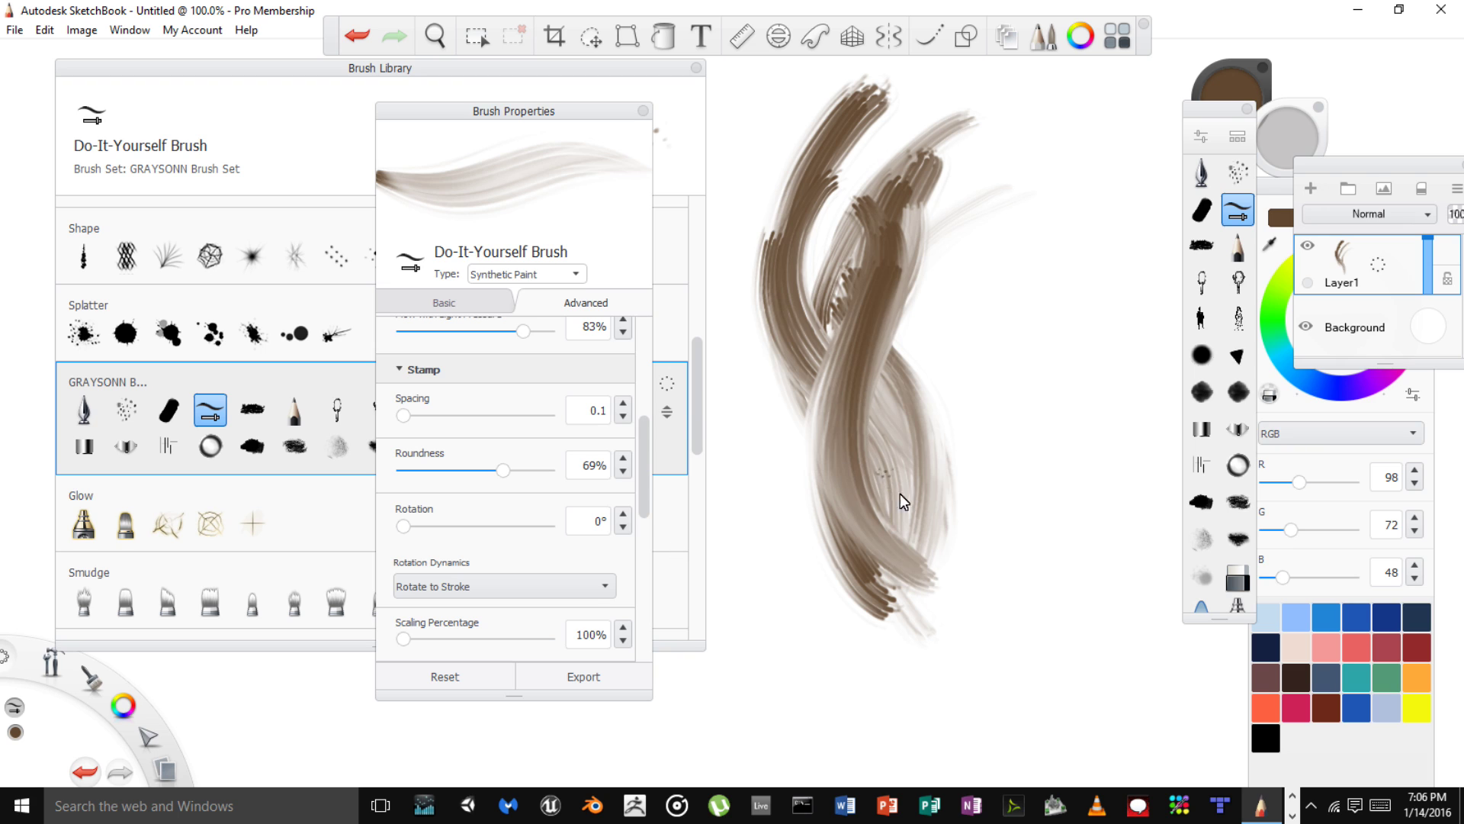
pyautogui.moveTo(868, 276)
pyautogui.mouseDown()
pyautogui.moveTo(901, 552)
pyautogui.moveTo(848, 412)
pyautogui.moveTo(900, 553)
pyautogui.mouseUp()
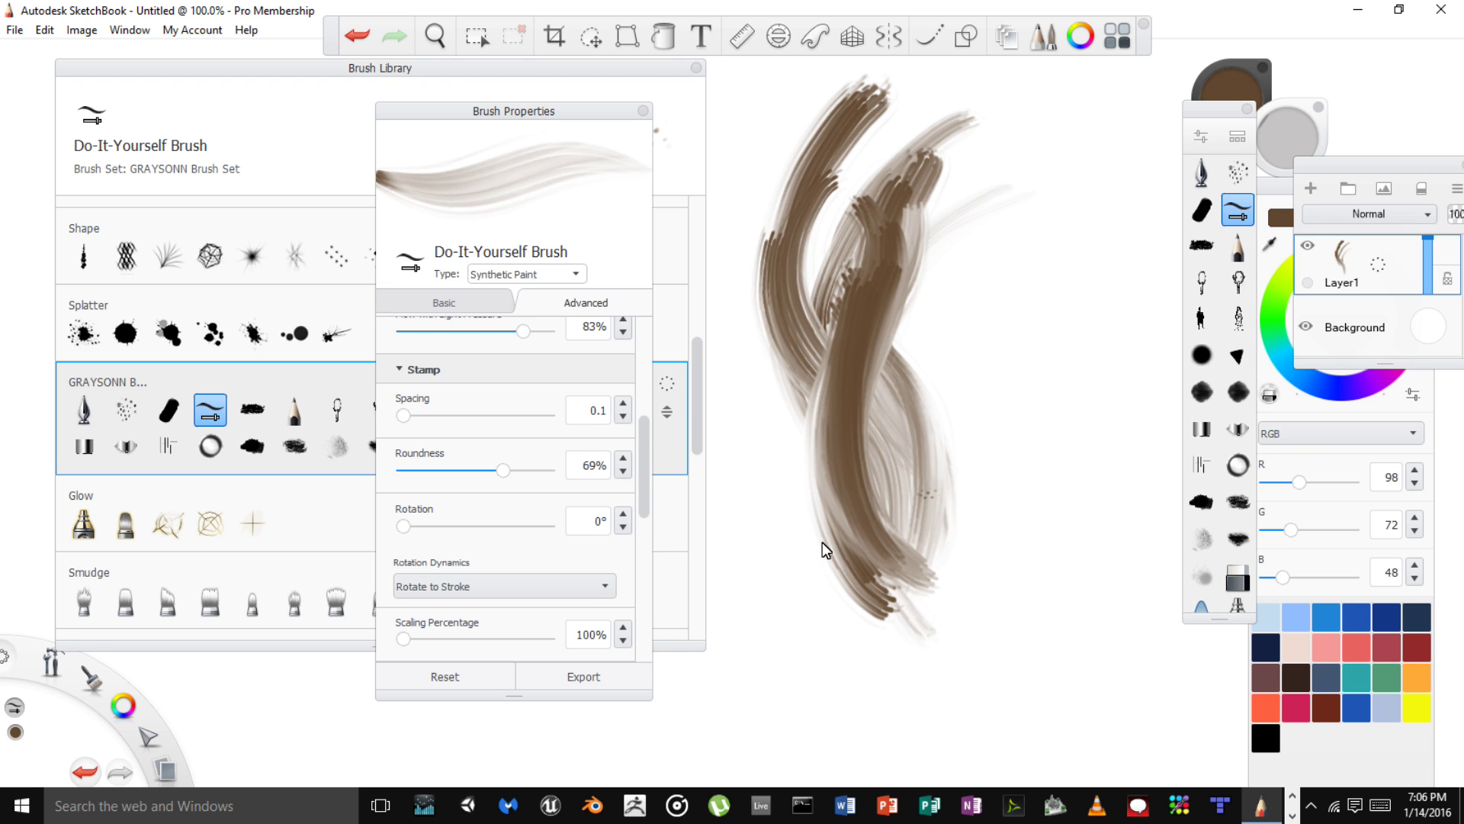
# Paint over the strands in lighter brown (RGB 136, 100, 67) and in darker brown (RGB 82, 60, 40)
pyautogui.moveTo(1250, 64)
pyautogui.mouseDown()
pyautogui.moveTo(1079, 133)
pyautogui.moveTo(1067, 165)
pyautogui.mouseUp()
pyautogui.moveTo(902, 545); pyautogui.dragTo(915, 222)
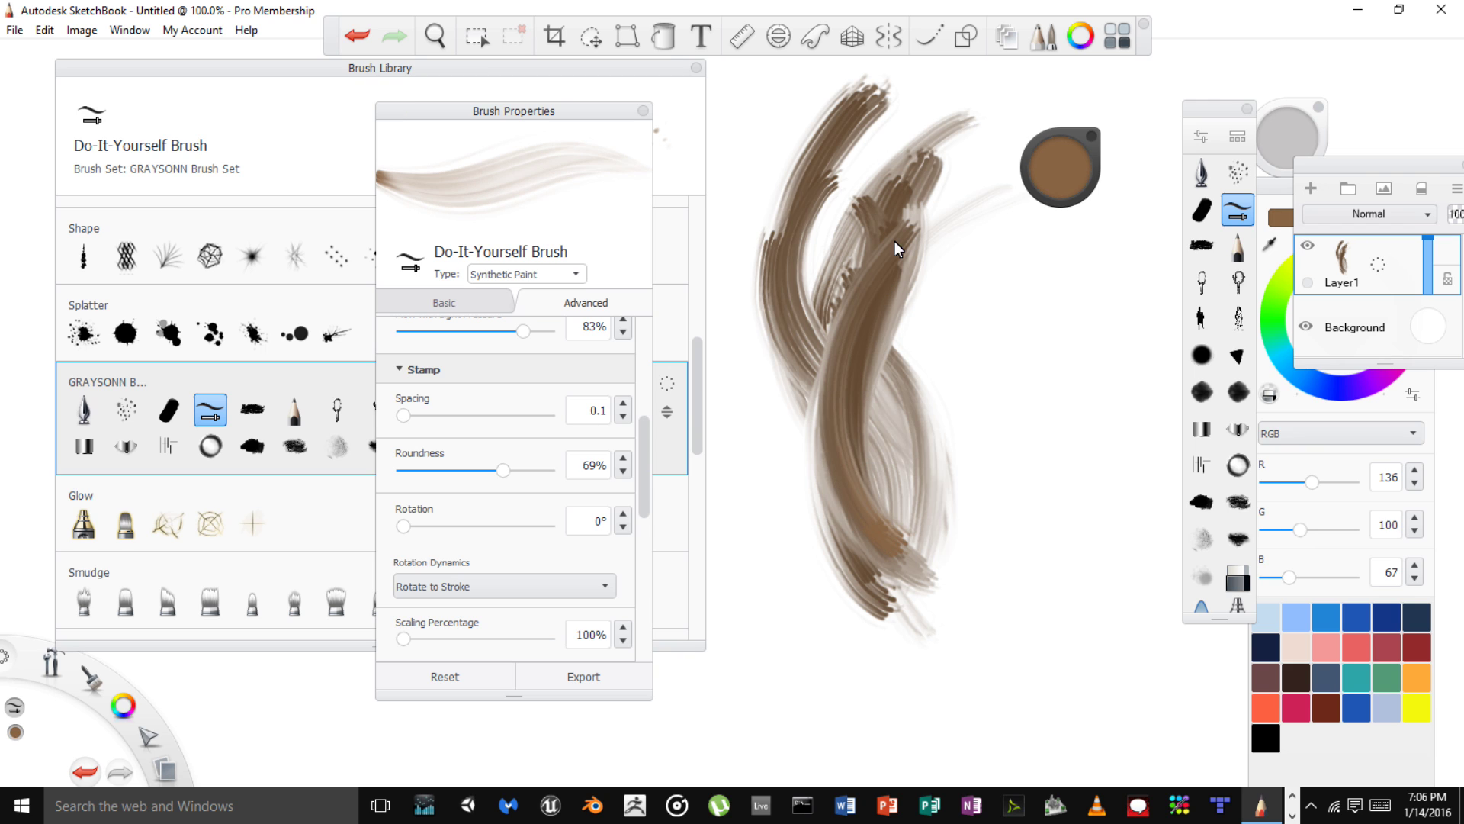
pyautogui.moveTo(1047, 162); pyautogui.dragTo(1057, 248)
pyautogui.moveTo(877, 549)
pyautogui.mouseDown()
pyautogui.moveTo(900, 293)
pyautogui.moveTo(969, 551)
pyautogui.moveTo(922, 304)
pyautogui.mouseUp()
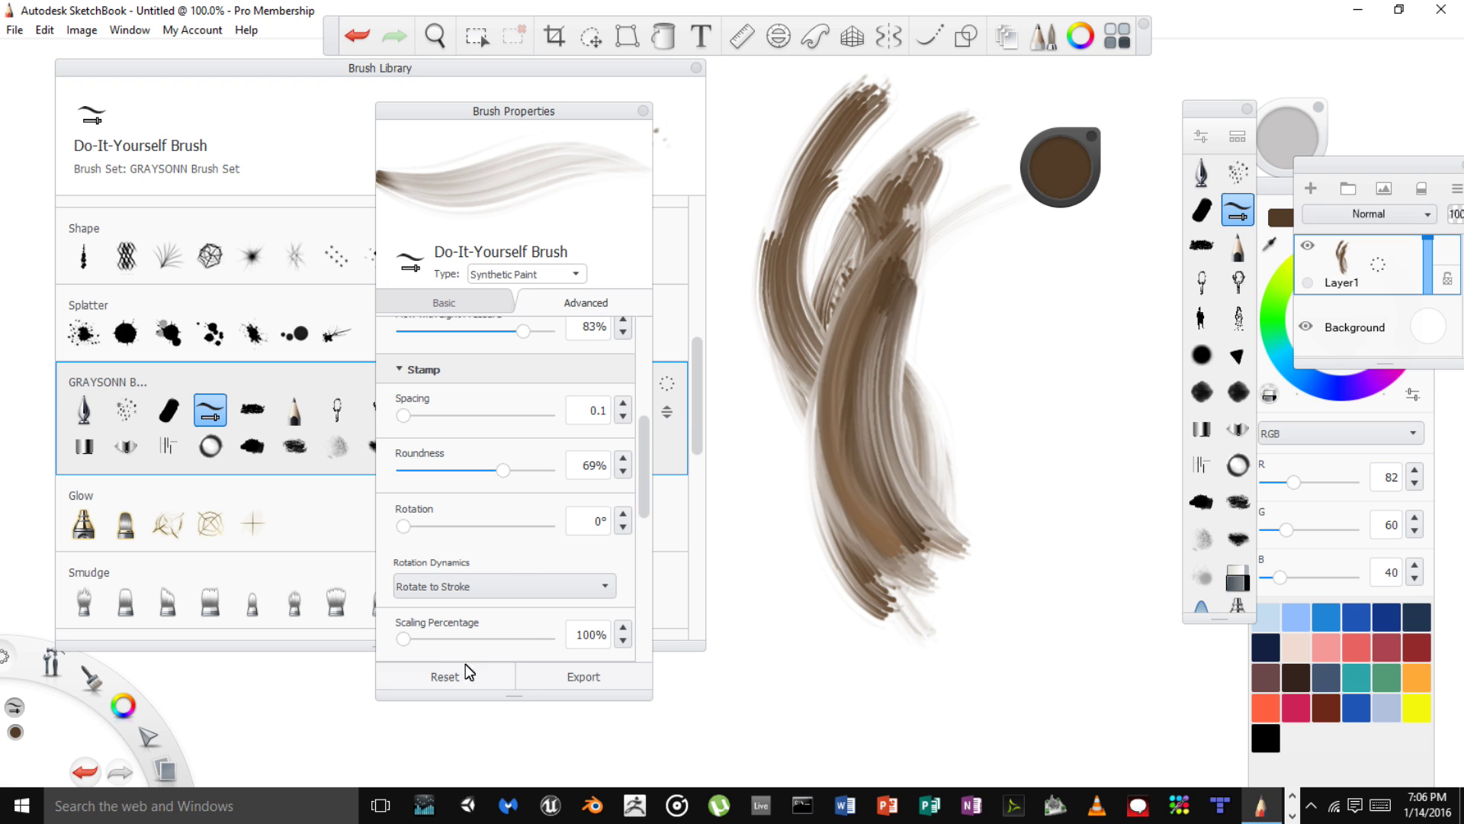
# Turn off the brush stamp's rotation dynamics and paint overlapping test strands across and beside the existing hair
pyautogui.moveTo(643, 484)
pyautogui.mouseDown()
pyautogui.moveTo(643, 640)
pyautogui.moveTo(649, 470)
pyautogui.moveTo(650, 601)
pyautogui.moveTo(648, 555)
pyautogui.mouseUp()
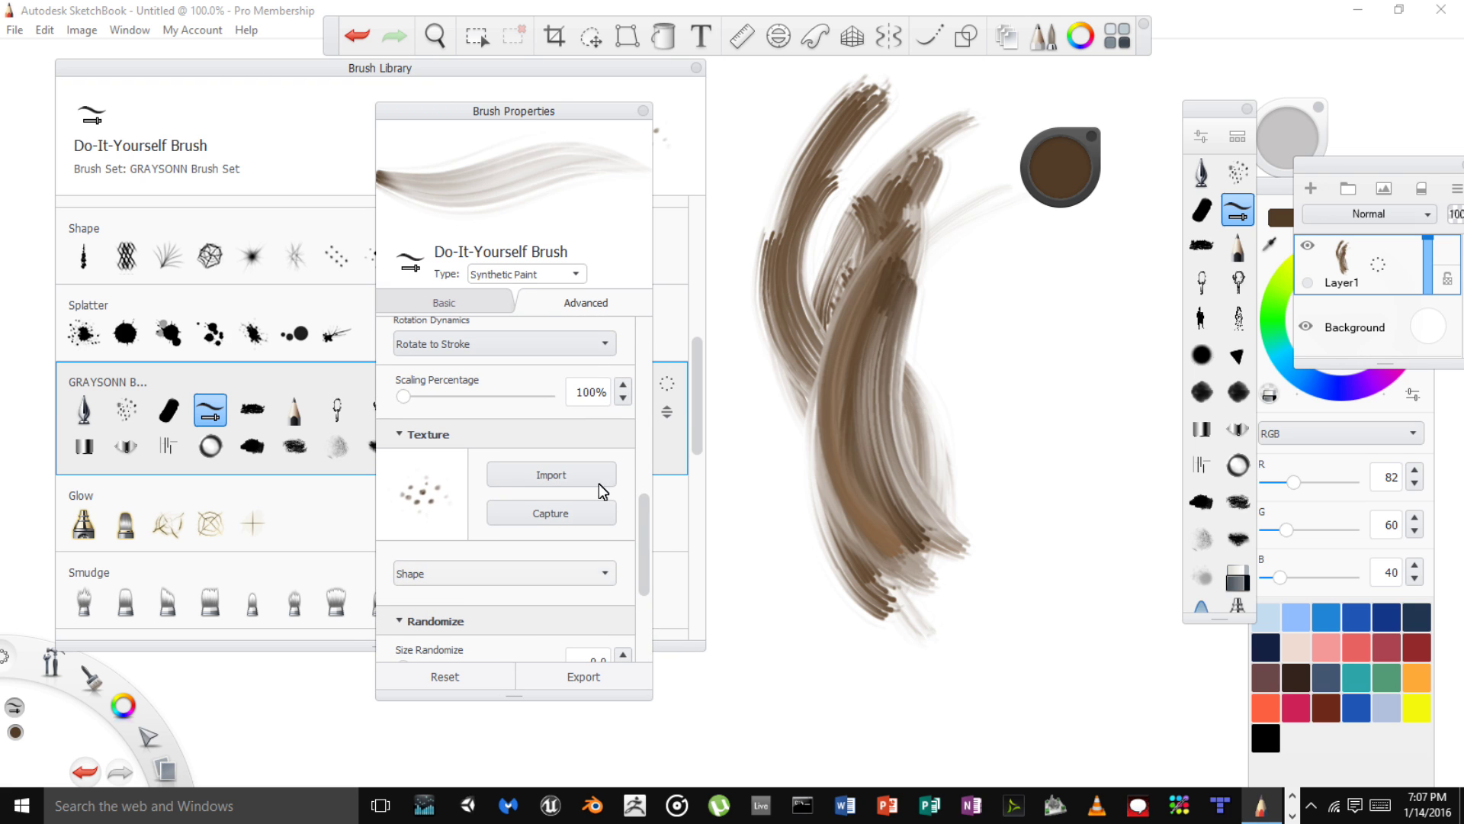
pyautogui.scroll(3, 644, 516)
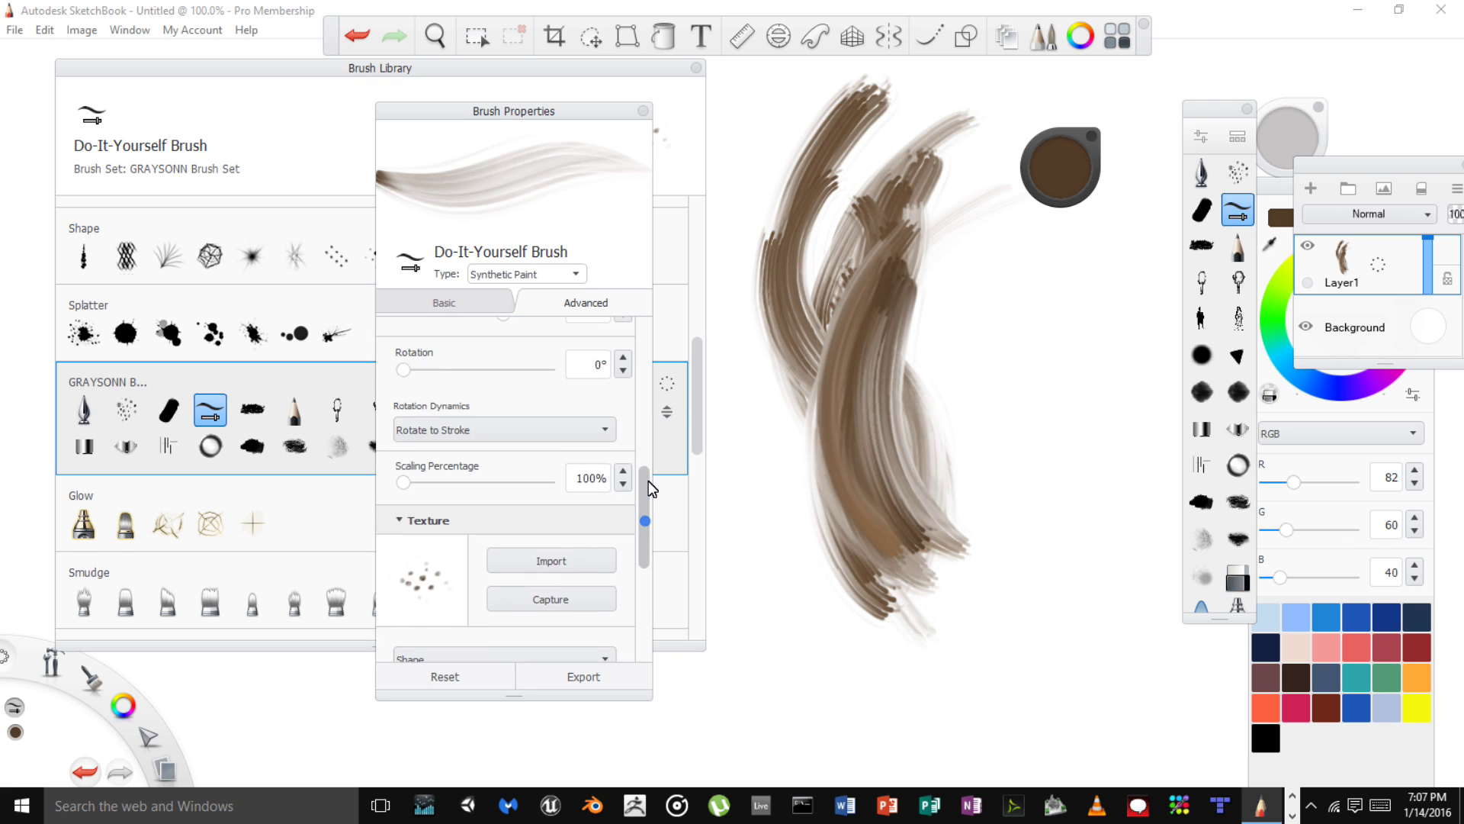
pyautogui.click(608, 501)
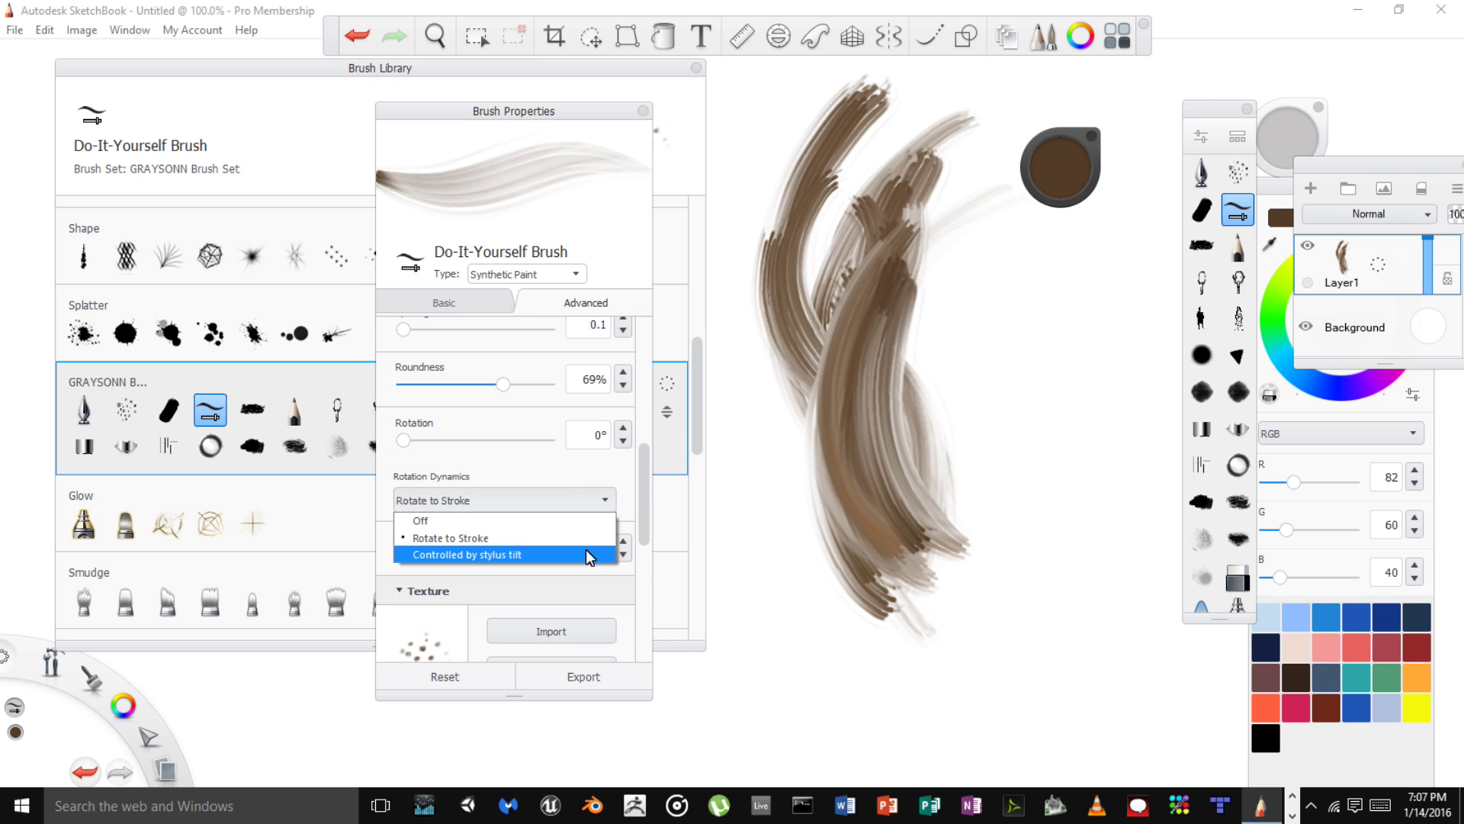
pyautogui.click(588, 528)
pyautogui.moveTo(985, 276); pyautogui.dragTo(1018, 620)
pyautogui.moveTo(991, 282); pyautogui.dragTo(1062, 658)
pyautogui.moveTo(1004, 652)
pyautogui.mouseDown()
pyautogui.moveTo(1025, 273)
pyautogui.moveTo(984, 538)
pyautogui.moveTo(1030, 639)
pyautogui.moveTo(1014, 278)
pyautogui.mouseUp()
pyautogui.moveTo(950, 215)
pyautogui.mouseDown()
pyautogui.moveTo(926, 602)
pyautogui.moveTo(954, 645)
pyautogui.mouseUp()
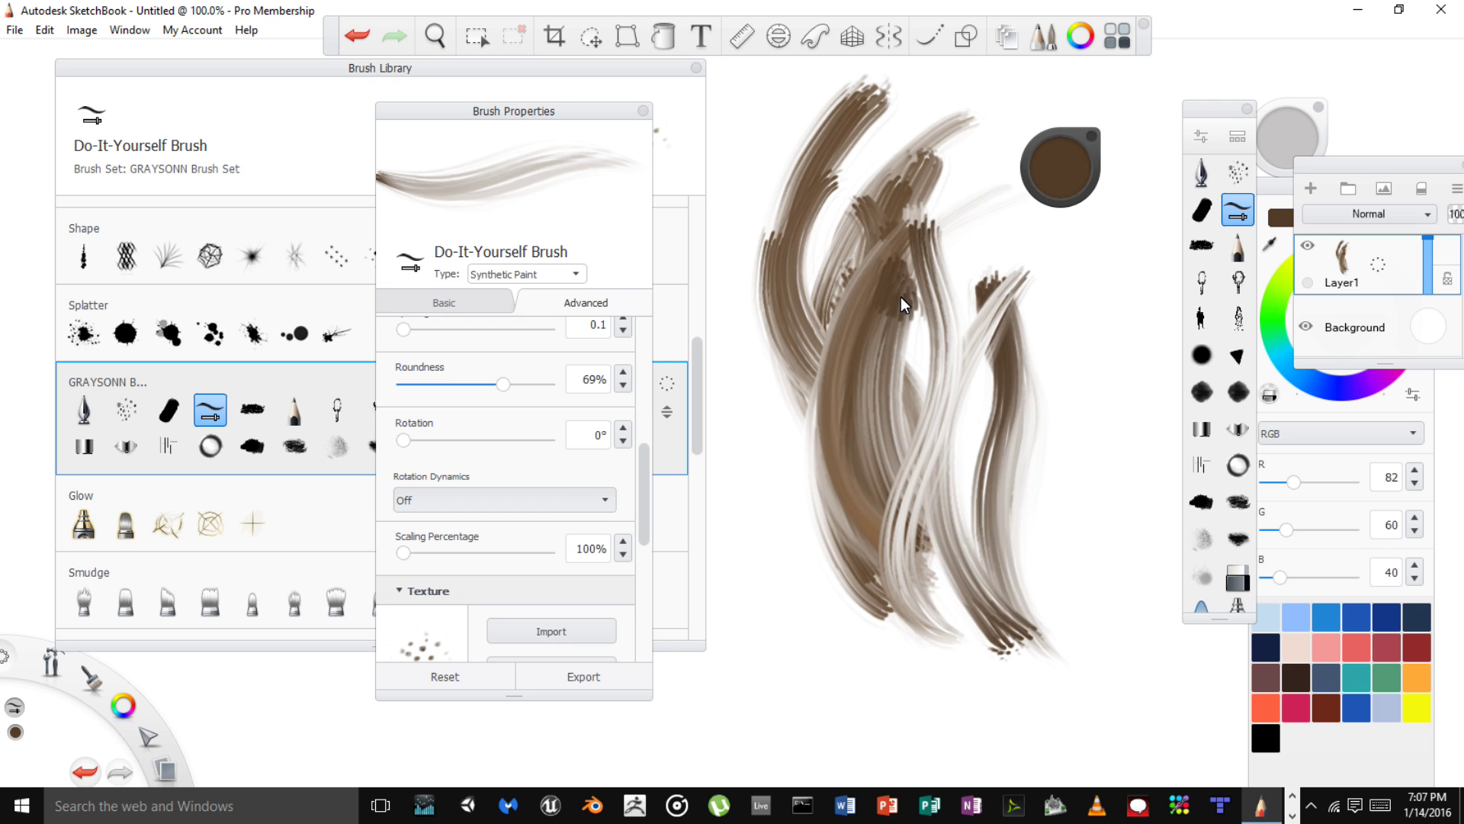
pyautogui.moveTo(902, 297); pyautogui.dragTo(954, 656)
pyautogui.moveTo(799, 383); pyautogui.dragTo(866, 469)
pyautogui.moveTo(845, 330); pyautogui.dragTo(871, 642)
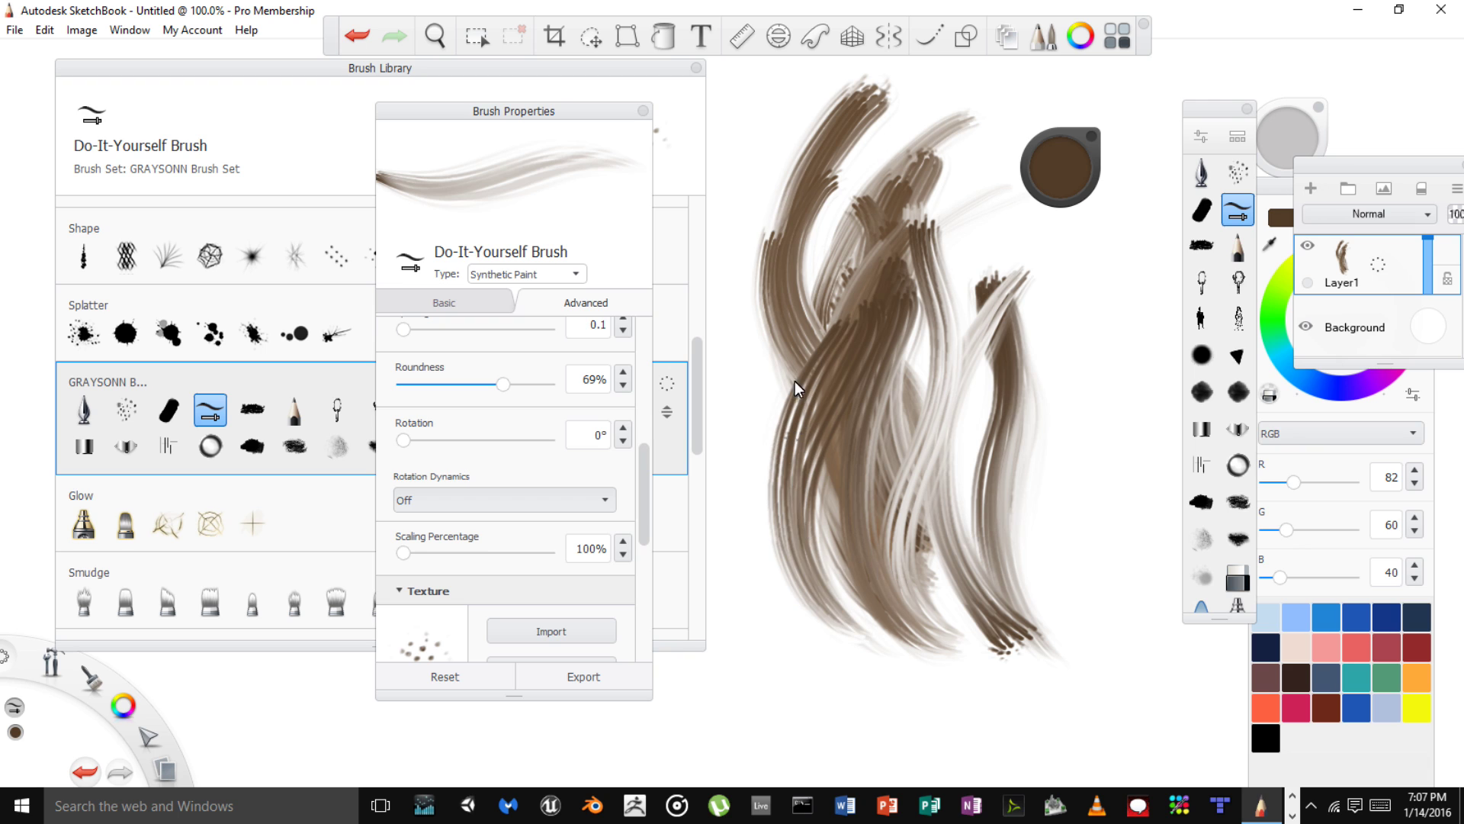
pyautogui.moveTo(785, 396); pyautogui.dragTo(954, 625)
pyautogui.moveTo(938, 455)
pyautogui.mouseDown()
pyautogui.moveTo(861, 365)
pyautogui.moveTo(885, 690)
pyautogui.mouseUp()
pyautogui.moveTo(886, 341)
pyautogui.mouseDown()
pyautogui.moveTo(970, 581)
pyautogui.moveTo(936, 675)
pyautogui.moveTo(934, 271)
pyautogui.mouseUp()
pyautogui.moveTo(876, 628); pyautogui.dragTo(910, 205)
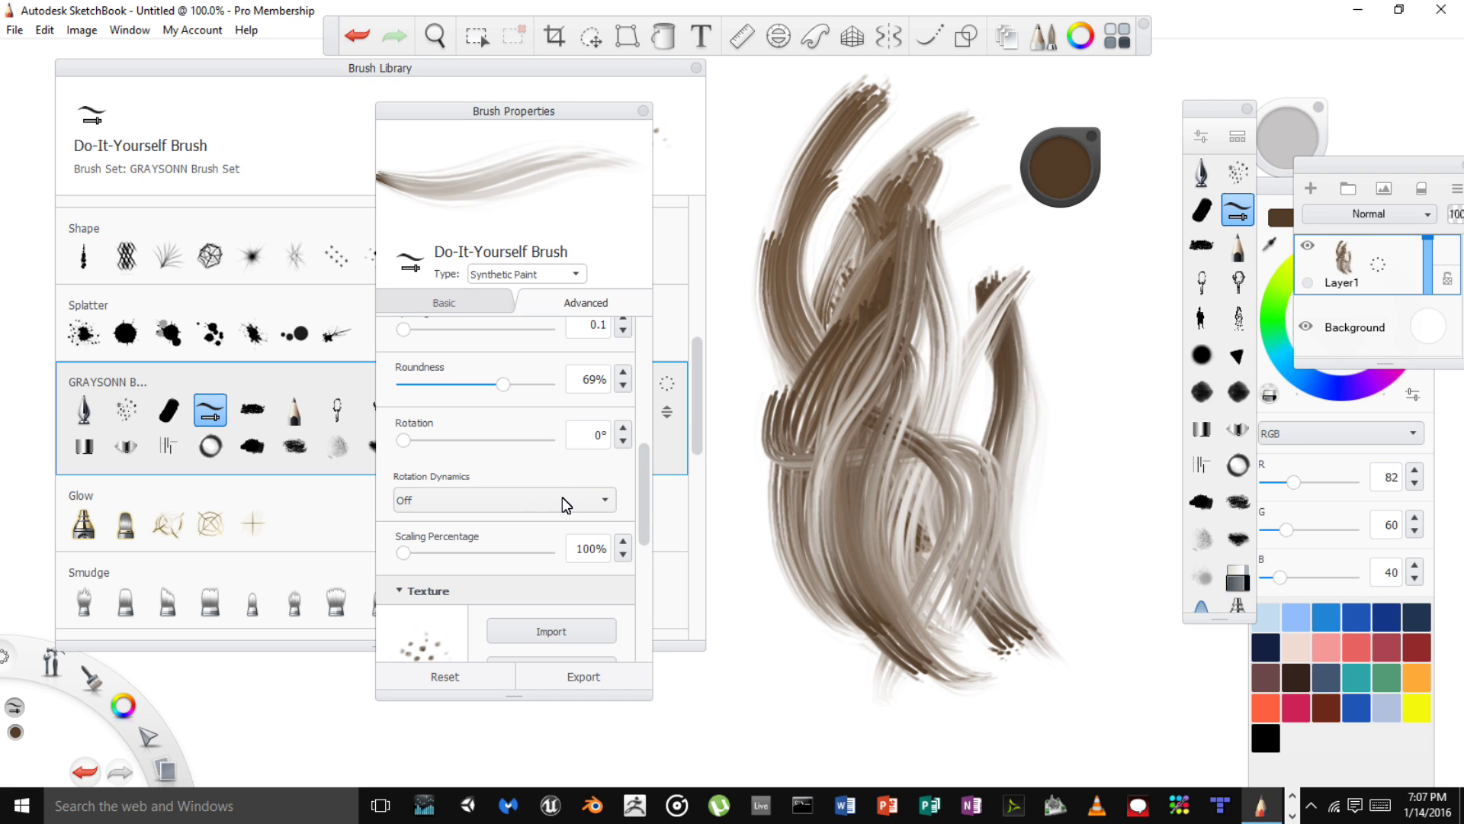
# Set the brush flow to 49% and paint more curved strands over the upper and middle part of the hair
pyautogui.moveTo(640, 485); pyautogui.dragTo(652, 367)
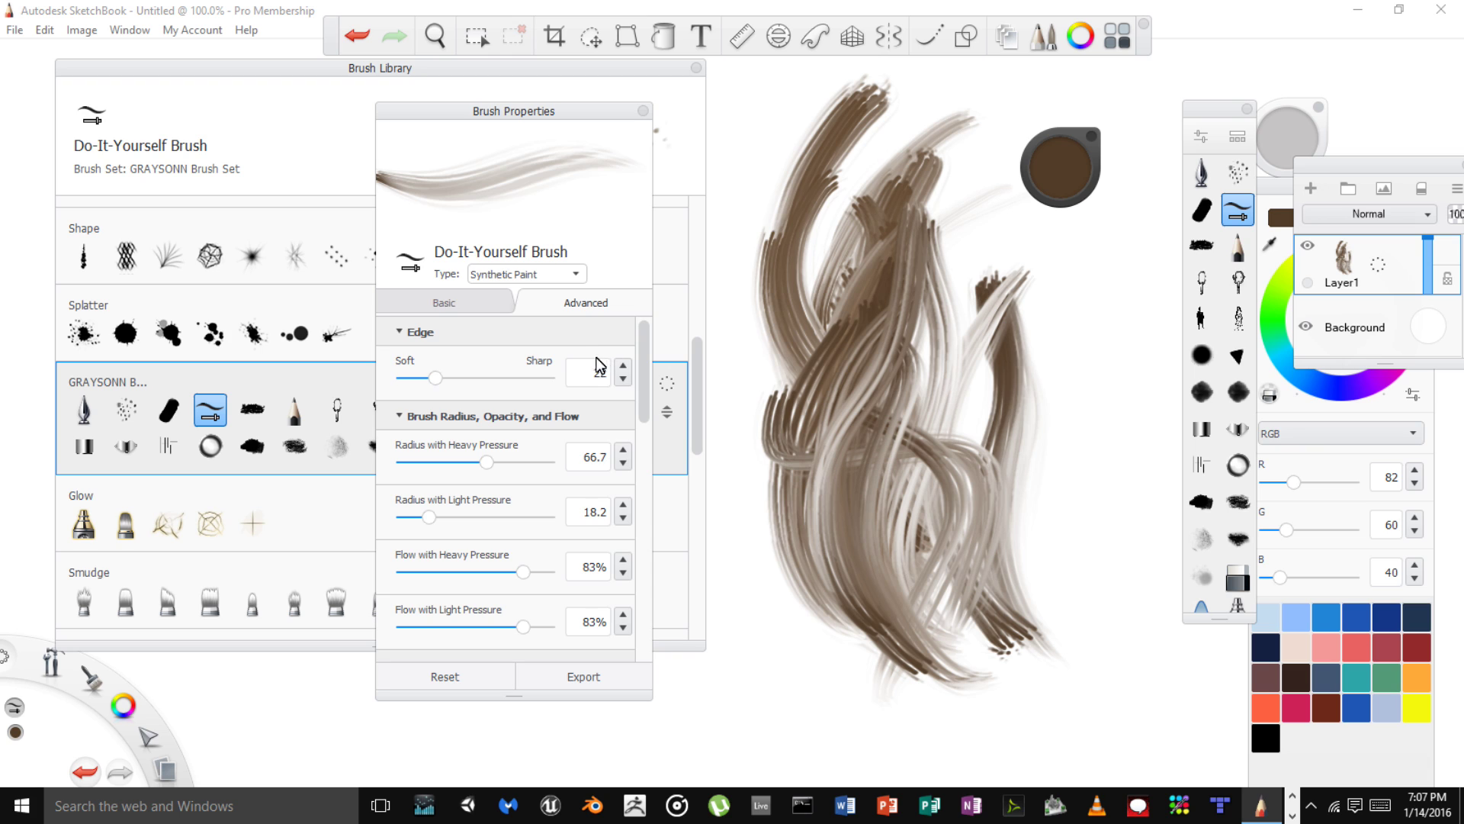
pyautogui.click(477, 304)
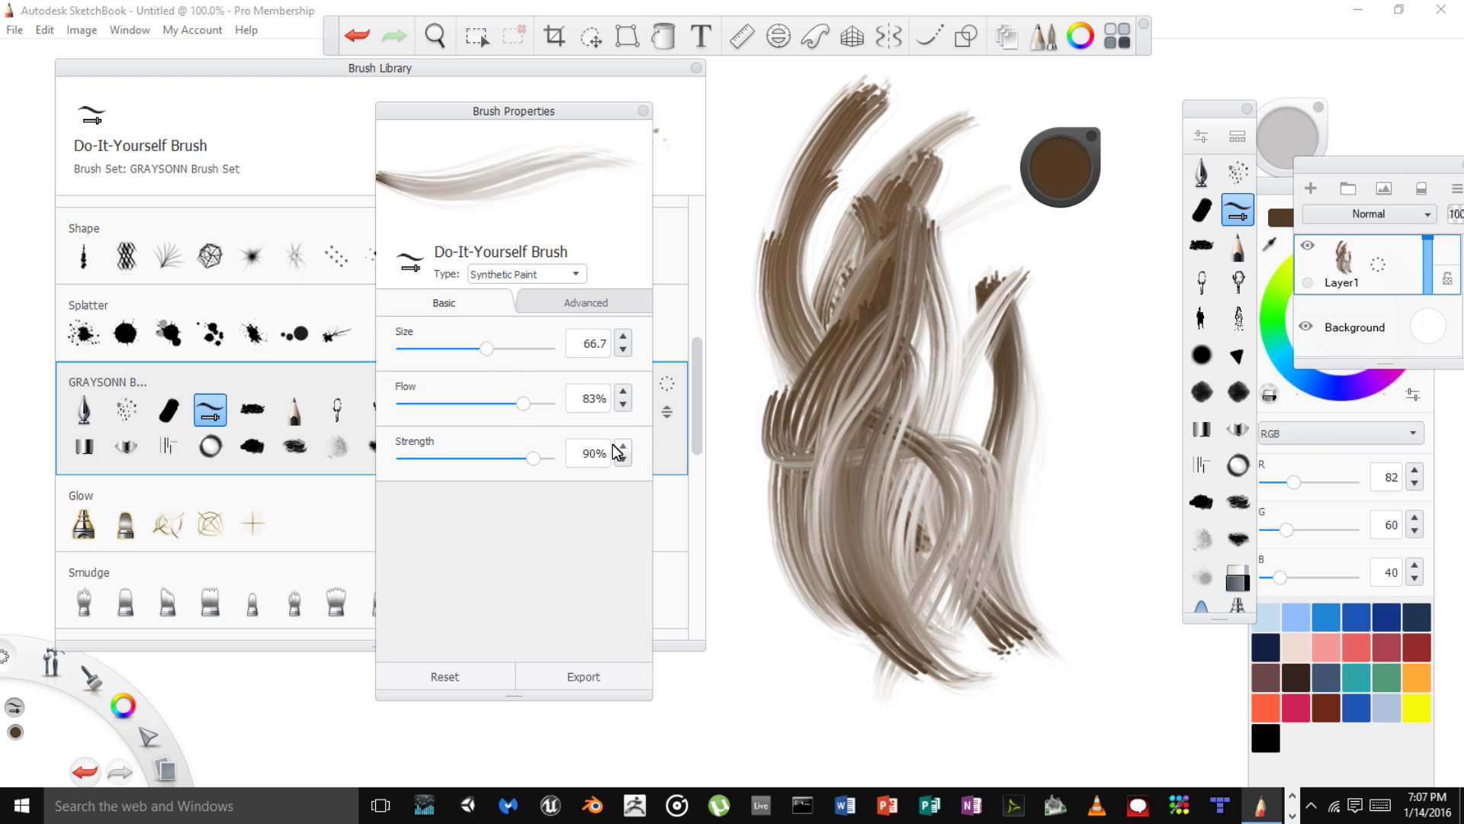
pyautogui.moveTo(521, 404); pyautogui.dragTo(473, 404)
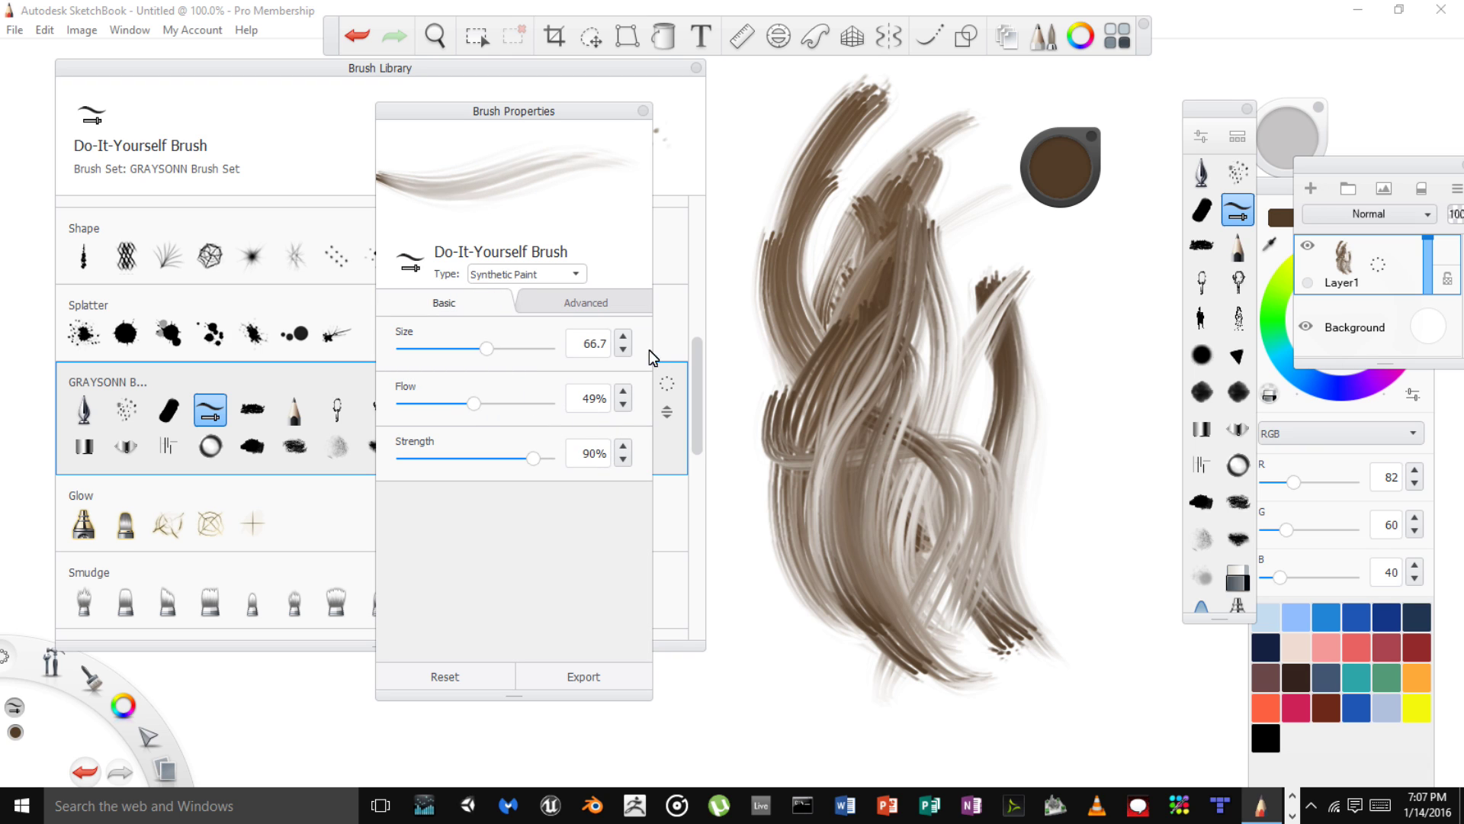
pyautogui.moveTo(838, 200); pyautogui.dragTo(851, 540)
pyautogui.moveTo(847, 261); pyautogui.dragTo(848, 575)
pyautogui.moveTo(843, 320); pyautogui.dragTo(882, 611)
pyautogui.moveTo(795, 390)
pyautogui.mouseDown()
pyautogui.moveTo(900, 707)
pyautogui.moveTo(868, 595)
pyautogui.moveTo(912, 683)
pyautogui.moveTo(902, 267)
pyautogui.mouseUp()
pyautogui.moveTo(836, 531)
pyautogui.mouseDown()
pyautogui.moveTo(891, 269)
pyautogui.moveTo(860, 194)
pyautogui.mouseUp()
pyautogui.moveTo(941, 228); pyautogui.dragTo(1010, 545)
pyautogui.moveTo(987, 294)
pyautogui.mouseDown()
pyautogui.moveTo(1054, 606)
pyautogui.moveTo(1017, 597)
pyautogui.moveTo(1039, 307)
pyautogui.mouseUp()
# Set the brush strength to 99% and paint long wavy strands down the outer edge of the hair
pyautogui.moveTo(534, 458); pyautogui.dragTo(547, 458)
pyautogui.moveTo(776, 166); pyautogui.dragTo(820, 519)
pyautogui.moveTo(785, 226); pyautogui.dragTo(877, 553)
pyautogui.moveTo(771, 286); pyautogui.dragTo(896, 642)
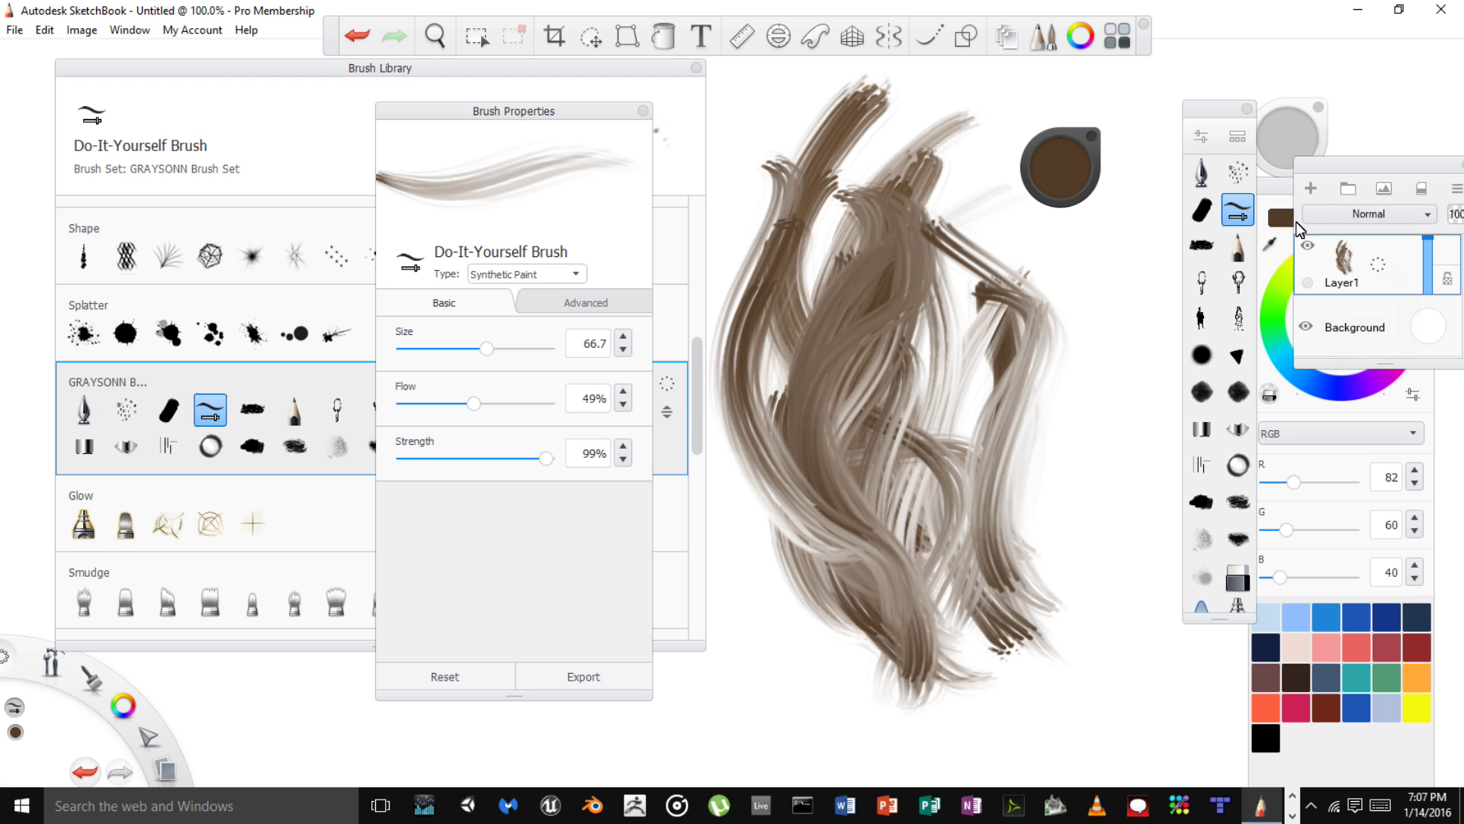
# Change the brush colour to a saturated blue (RGB 29, 23, 222)
pyautogui.click(1281, 215)
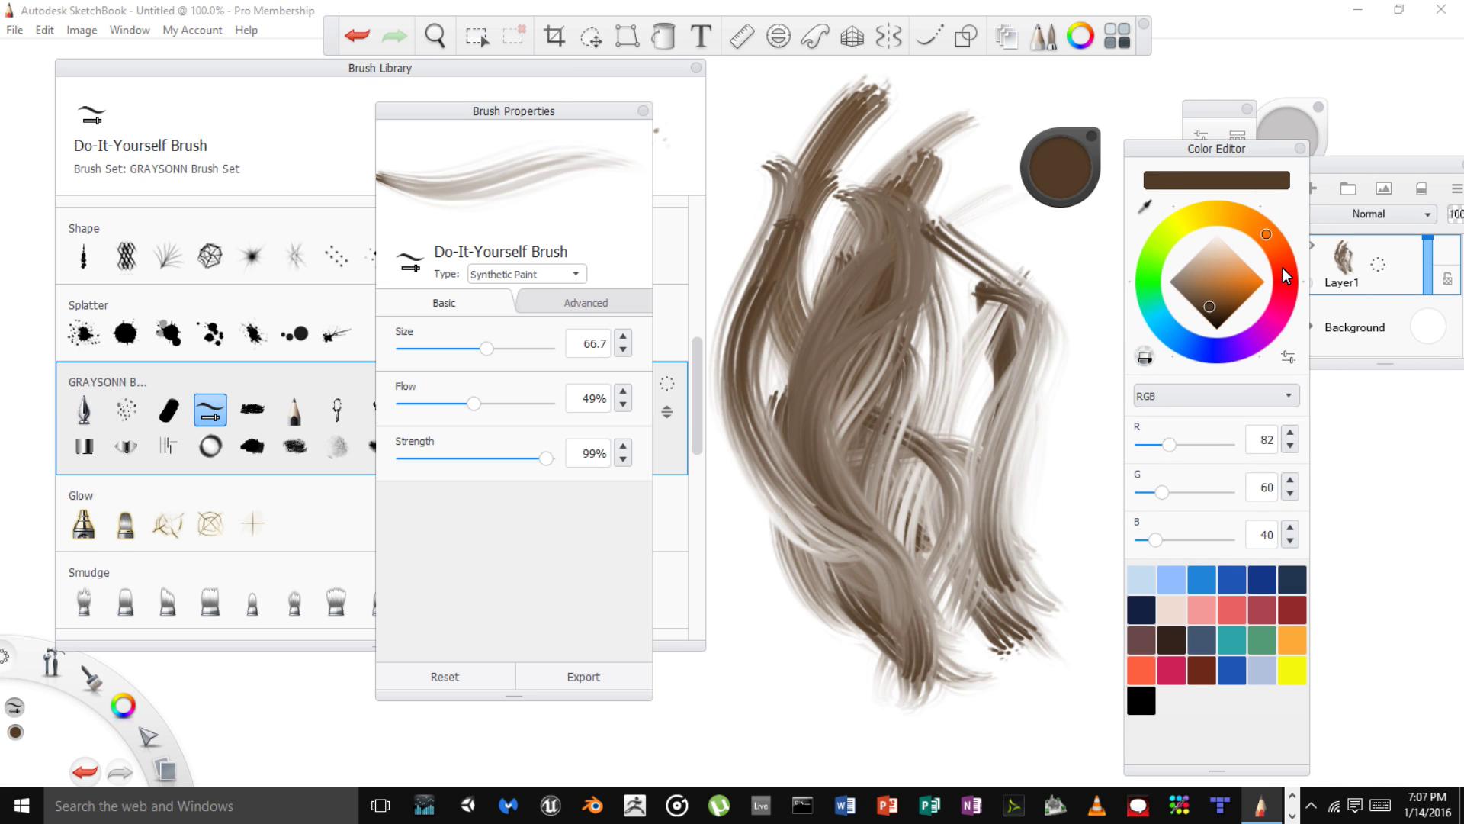
pyautogui.click(1224, 352)
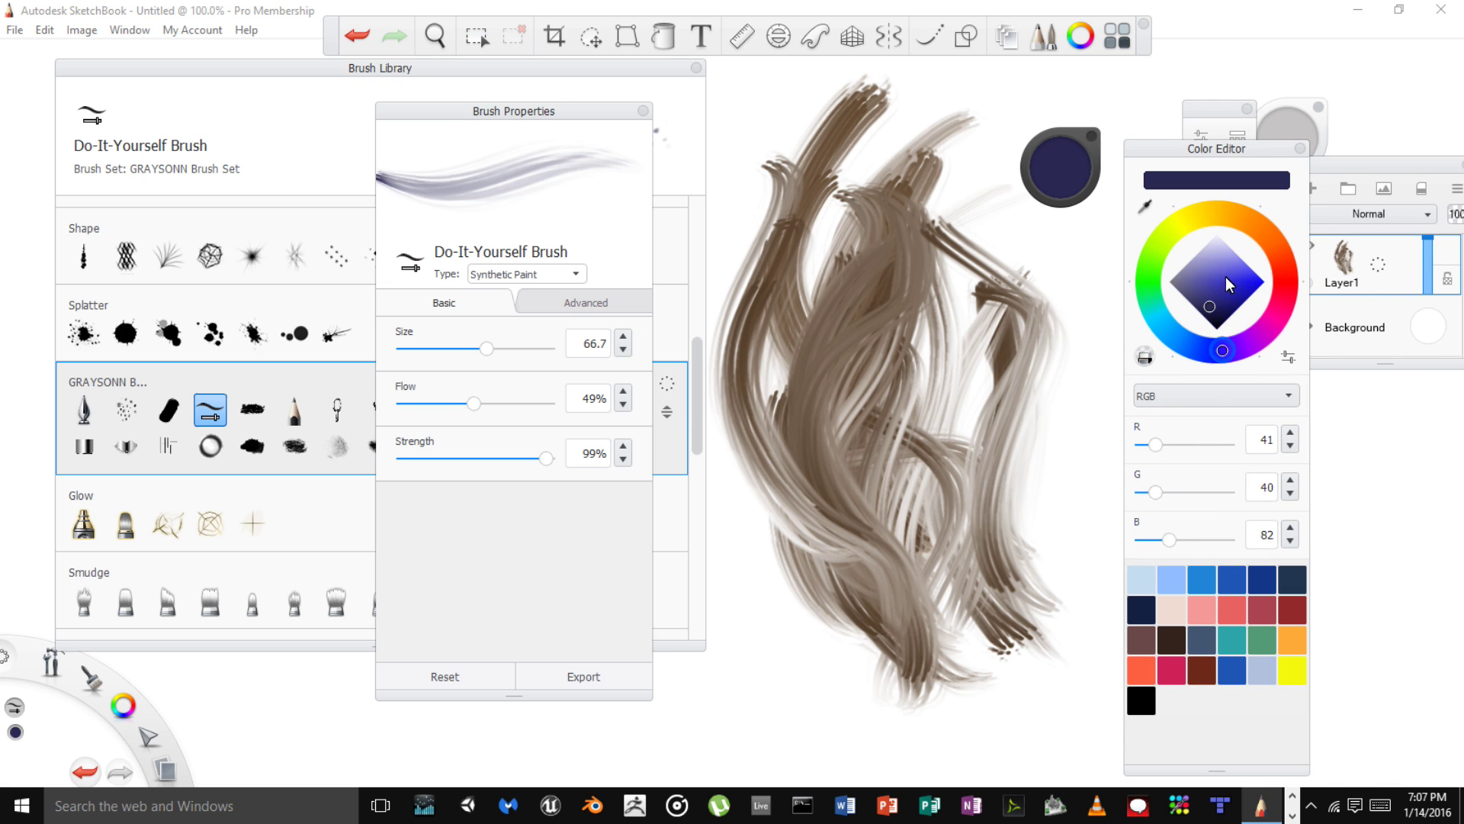
pyautogui.moveTo(1227, 289); pyautogui.dragTo(1245, 284)
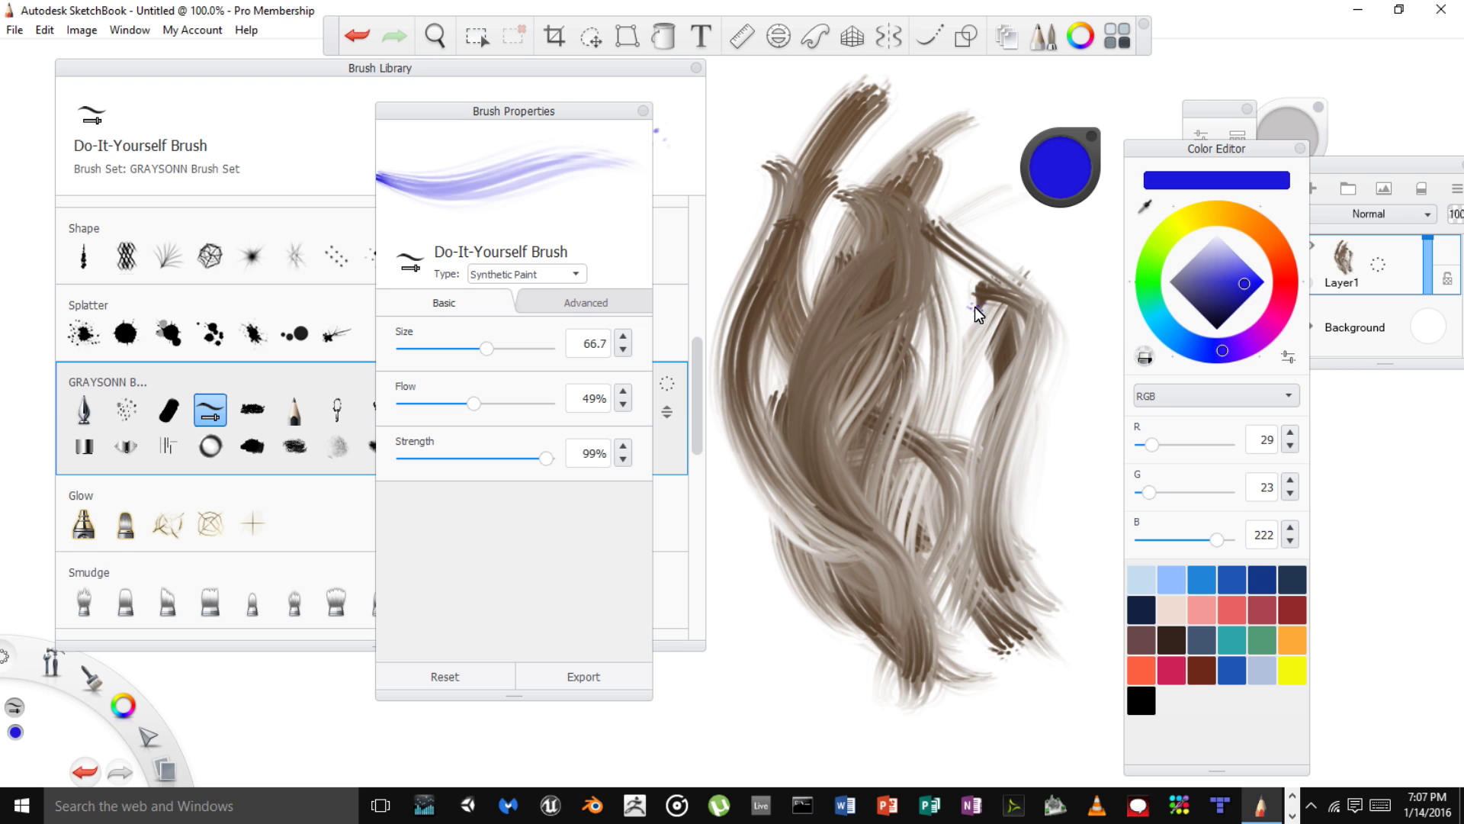
# Clear the layer of the brown hair and paint a fresh curved lock of blue strands
pyautogui.press('Delete')
pyautogui.moveTo(856, 199)
pyautogui.mouseDown()
pyautogui.moveTo(889, 320)
pyautogui.moveTo(908, 529)
pyautogui.moveTo(897, 208)
pyautogui.moveTo(887, 244)
pyautogui.moveTo(949, 574)
pyautogui.mouseUp()
pyautogui.moveTo(857, 297); pyautogui.dragTo(946, 570)
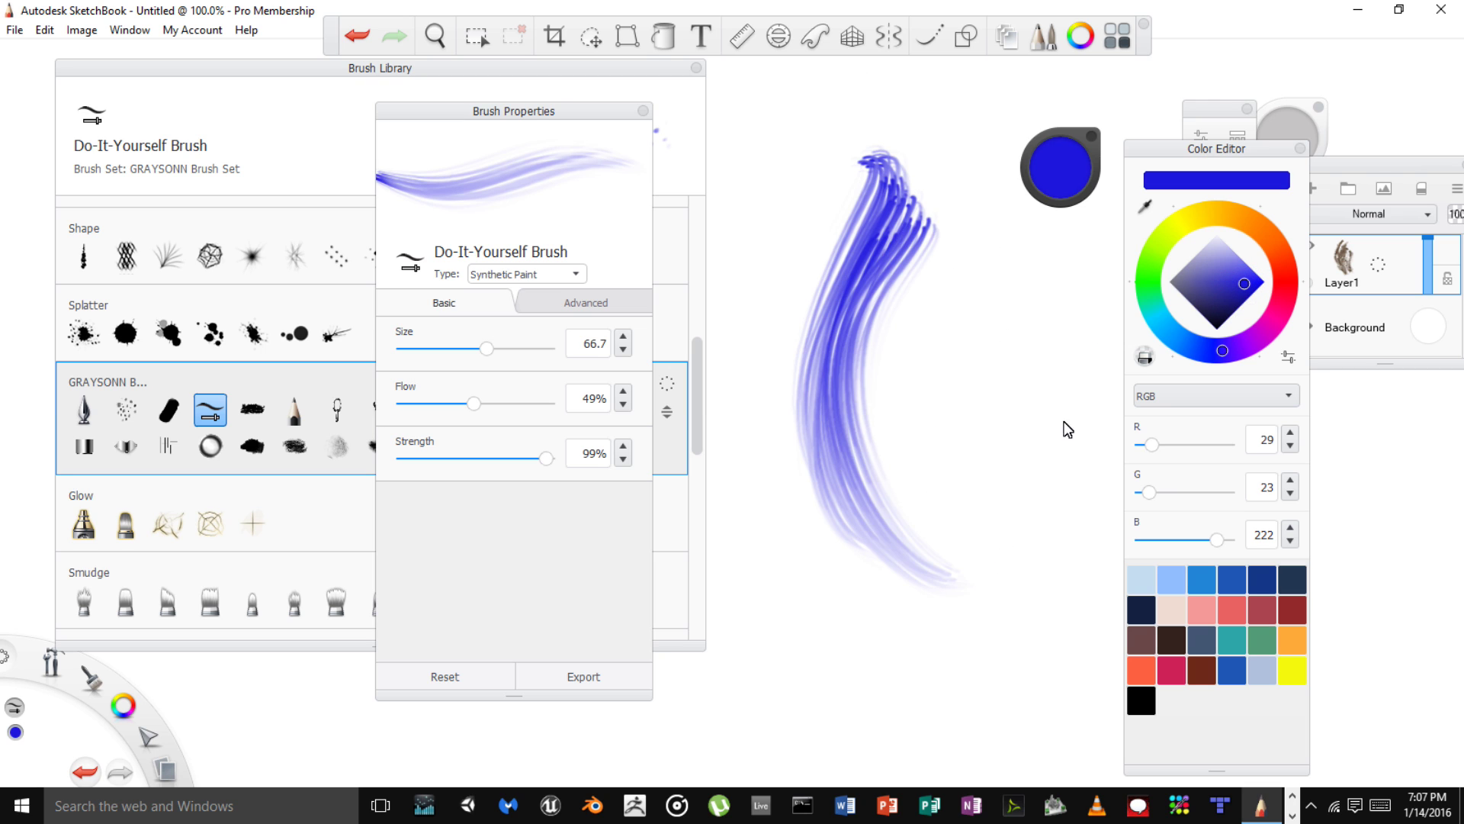
# Lighten the colour to pale lavender (RGB 223, 222, 252) and paint highlight strands over the blue lock
pyautogui.moveTo(1065, 174)
pyautogui.mouseDown()
pyautogui.moveTo(1088, 193)
pyautogui.moveTo(1079, 284)
pyautogui.mouseUp()
pyautogui.moveTo(1063, 278); pyautogui.dragTo(1076, 106)
pyautogui.moveTo(885, 190)
pyautogui.mouseDown()
pyautogui.moveTo(842, 268)
pyautogui.moveTo(877, 528)
pyautogui.mouseUp()
pyautogui.moveTo(836, 304); pyautogui.dragTo(915, 542)
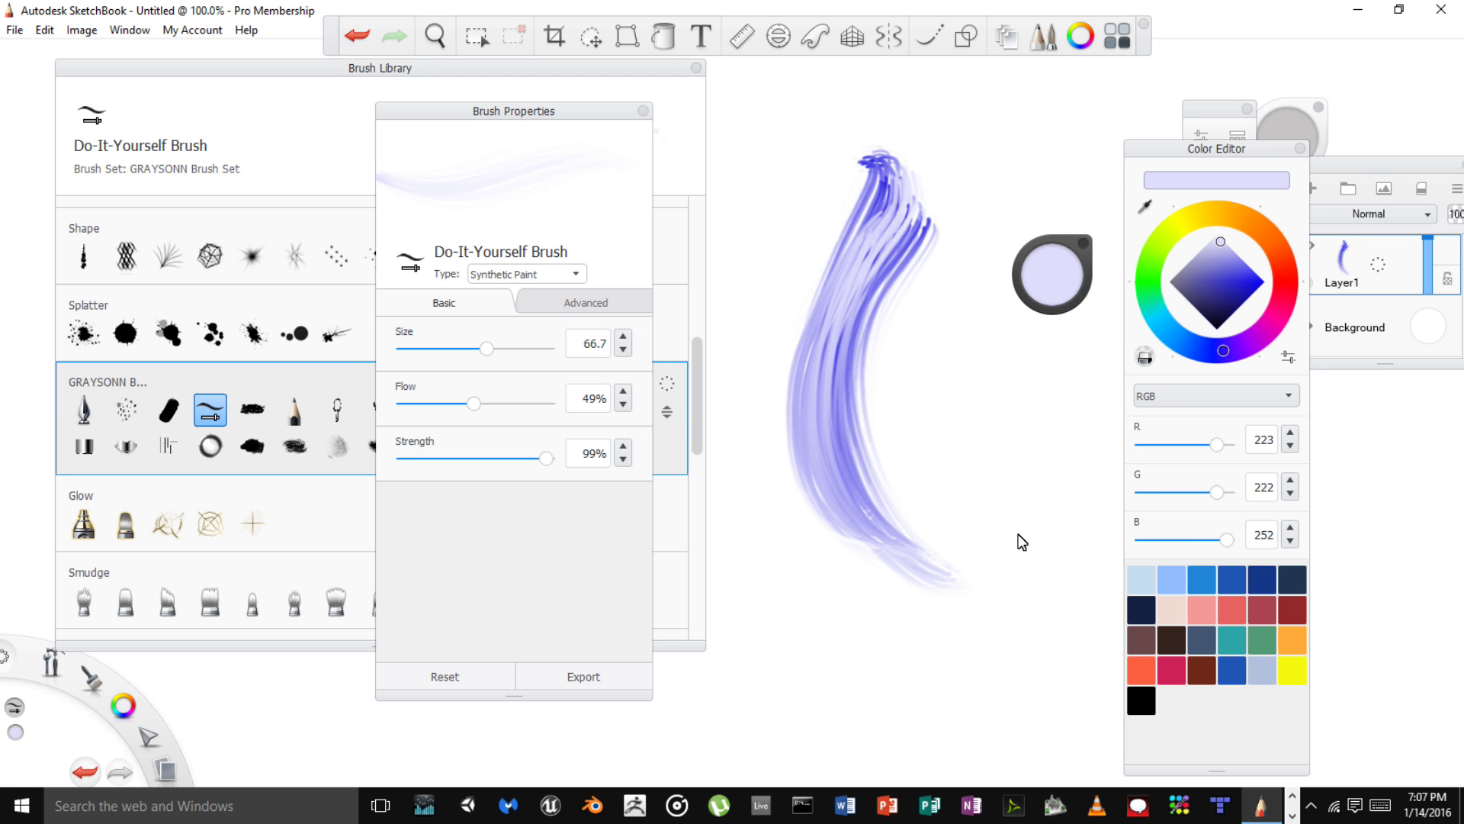
# Darken the blue and paint shading strands over the lock to blend with the highlights
pyautogui.moveTo(1051, 266); pyautogui.dragTo(1073, 503)
pyautogui.moveTo(910, 537)
pyautogui.mouseDown()
pyautogui.moveTo(900, 255)
pyautogui.moveTo(889, 263)
pyautogui.mouseUp()
pyautogui.click(881, 391)
pyautogui.moveTo(913, 210); pyautogui.dragTo(883, 521)
pyautogui.moveTo(904, 244)
pyautogui.mouseDown()
pyautogui.moveTo(833, 439)
pyautogui.moveTo(946, 544)
pyautogui.mouseUp()
# Set the colour to medium blue (RGB 80, 75, 237) and paint strands that extend the lock's lower end
pyautogui.moveTo(1055, 269); pyautogui.dragTo(1052, 223)
pyautogui.moveTo(904, 207); pyautogui.dragTo(912, 566)
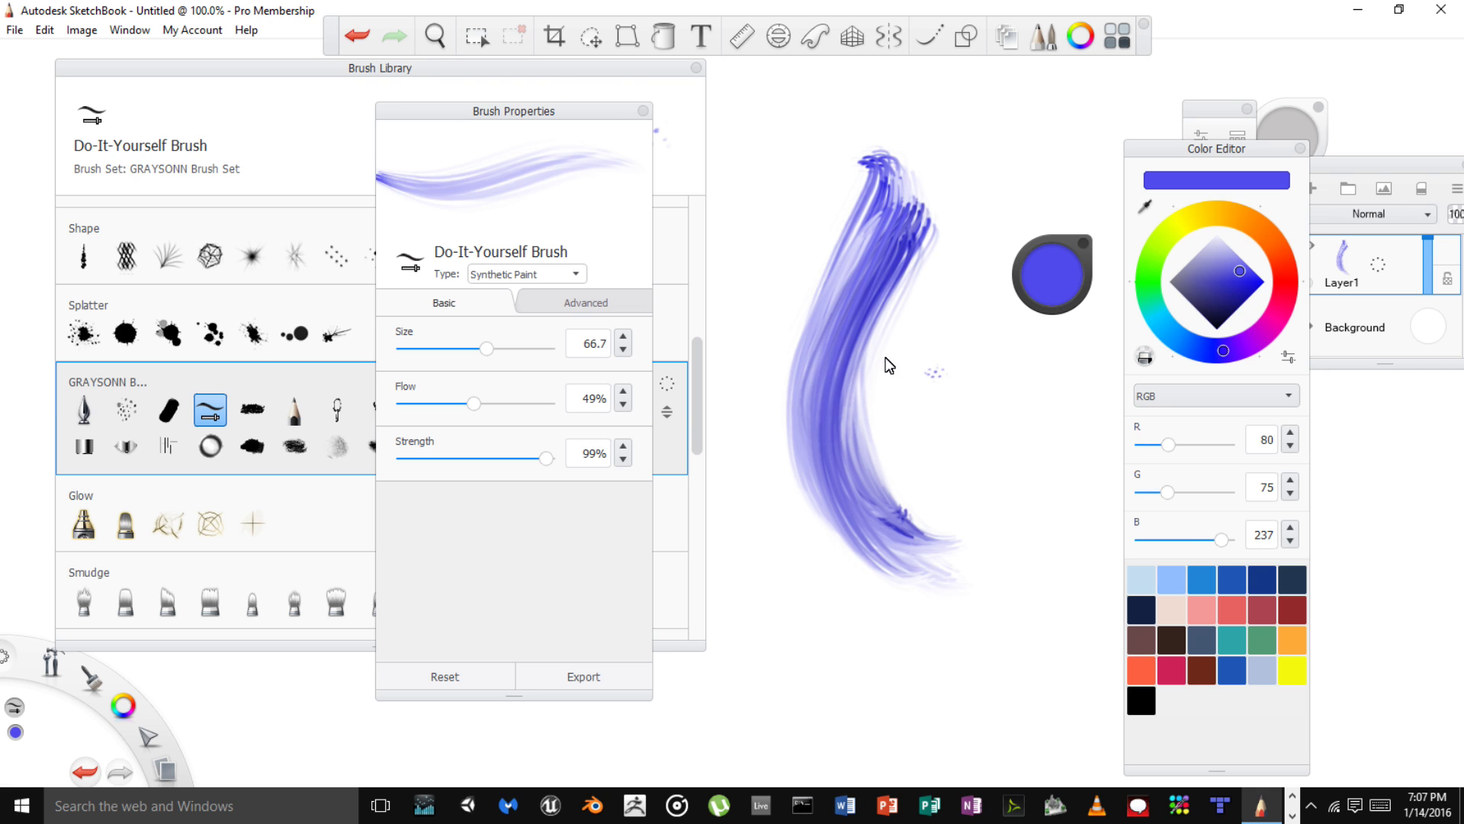
pyautogui.moveTo(846, 303); pyautogui.dragTo(947, 668)
pyautogui.moveTo(898, 514); pyautogui.dragTo(929, 509)
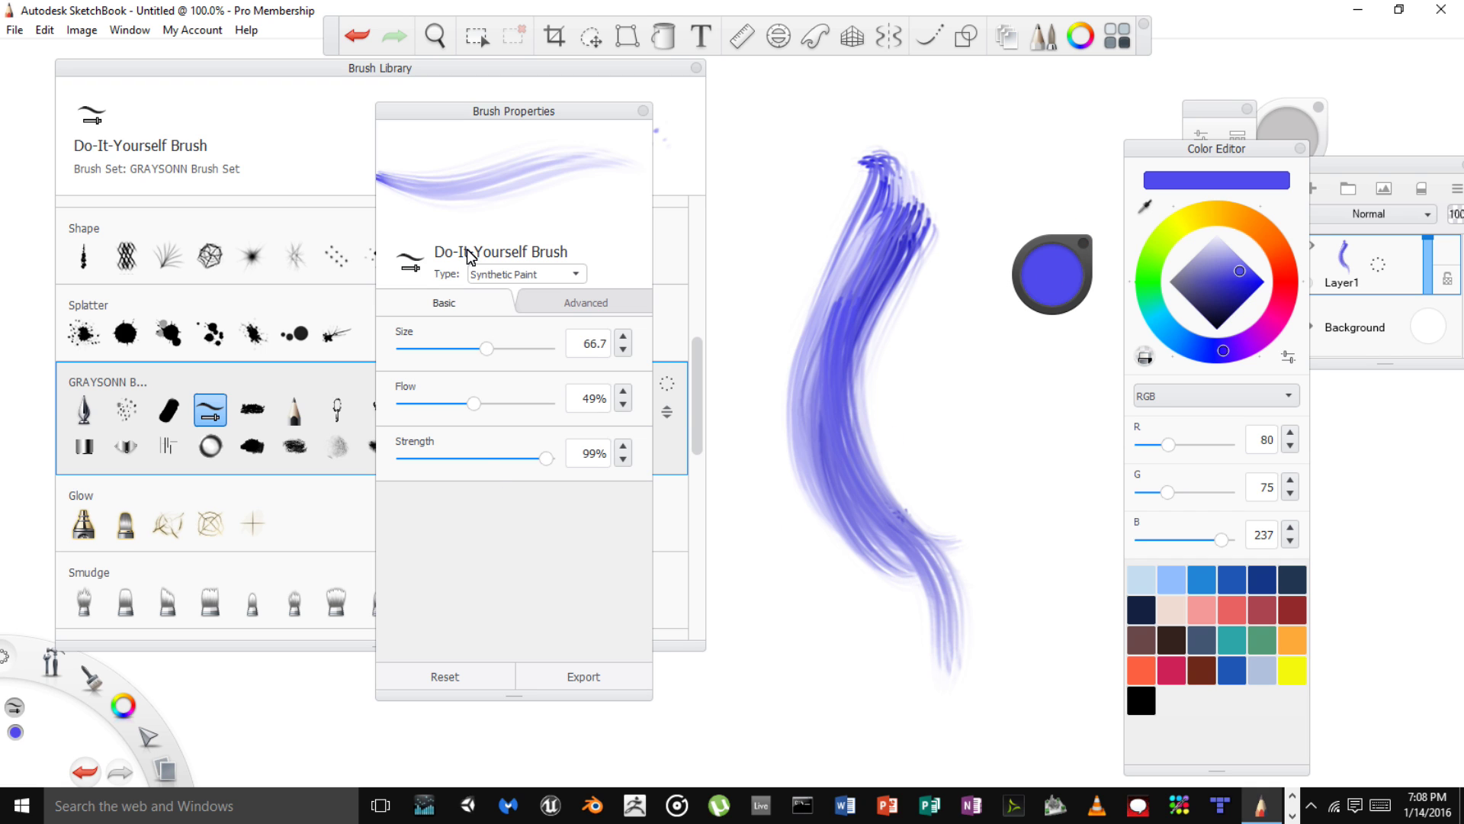
# Rename the custom brush "Hair brush 2" and use its texture as the icon
pyautogui.click(410, 266)
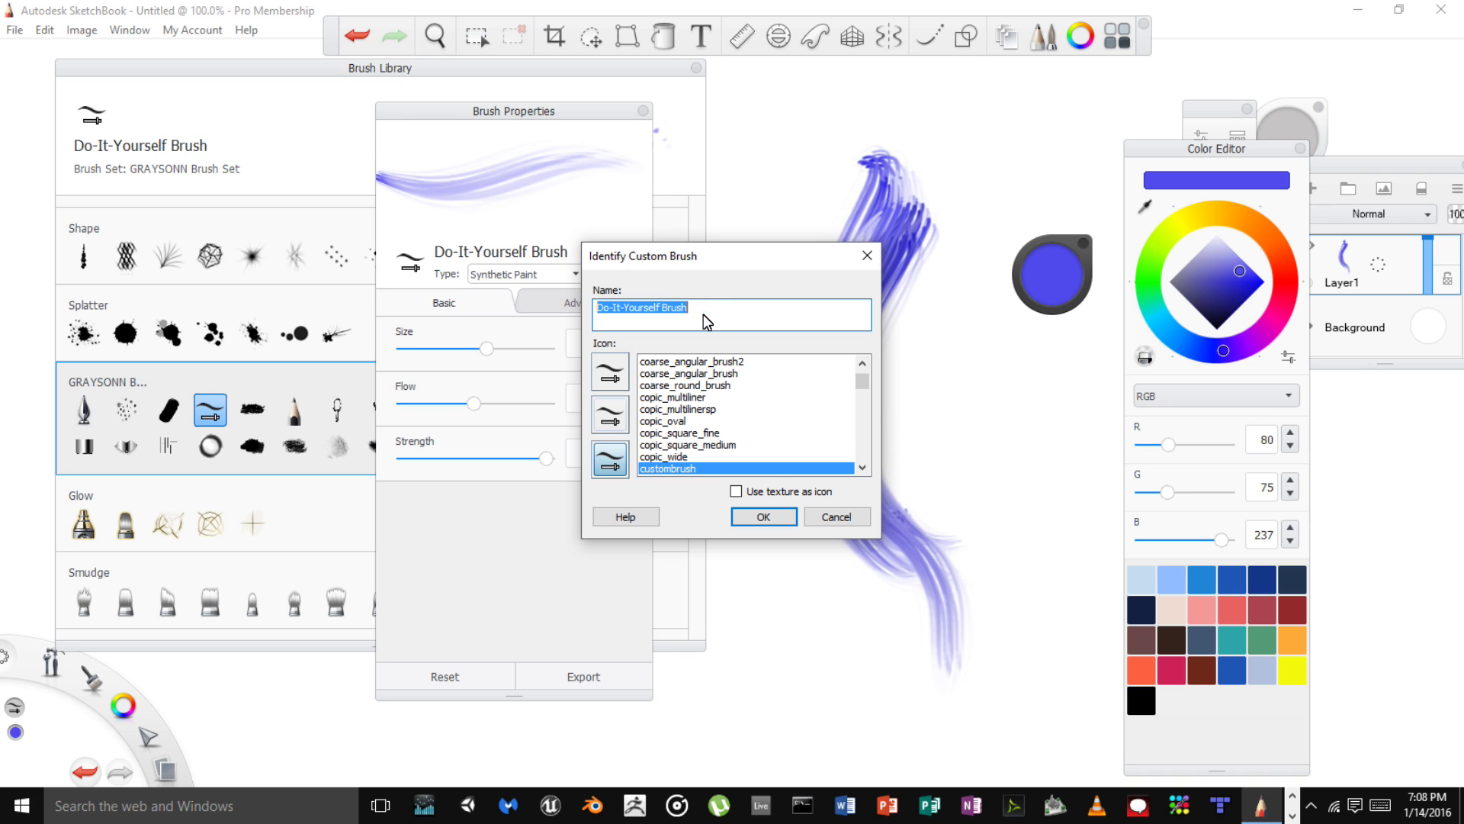
pyautogui.press('BackSpace')
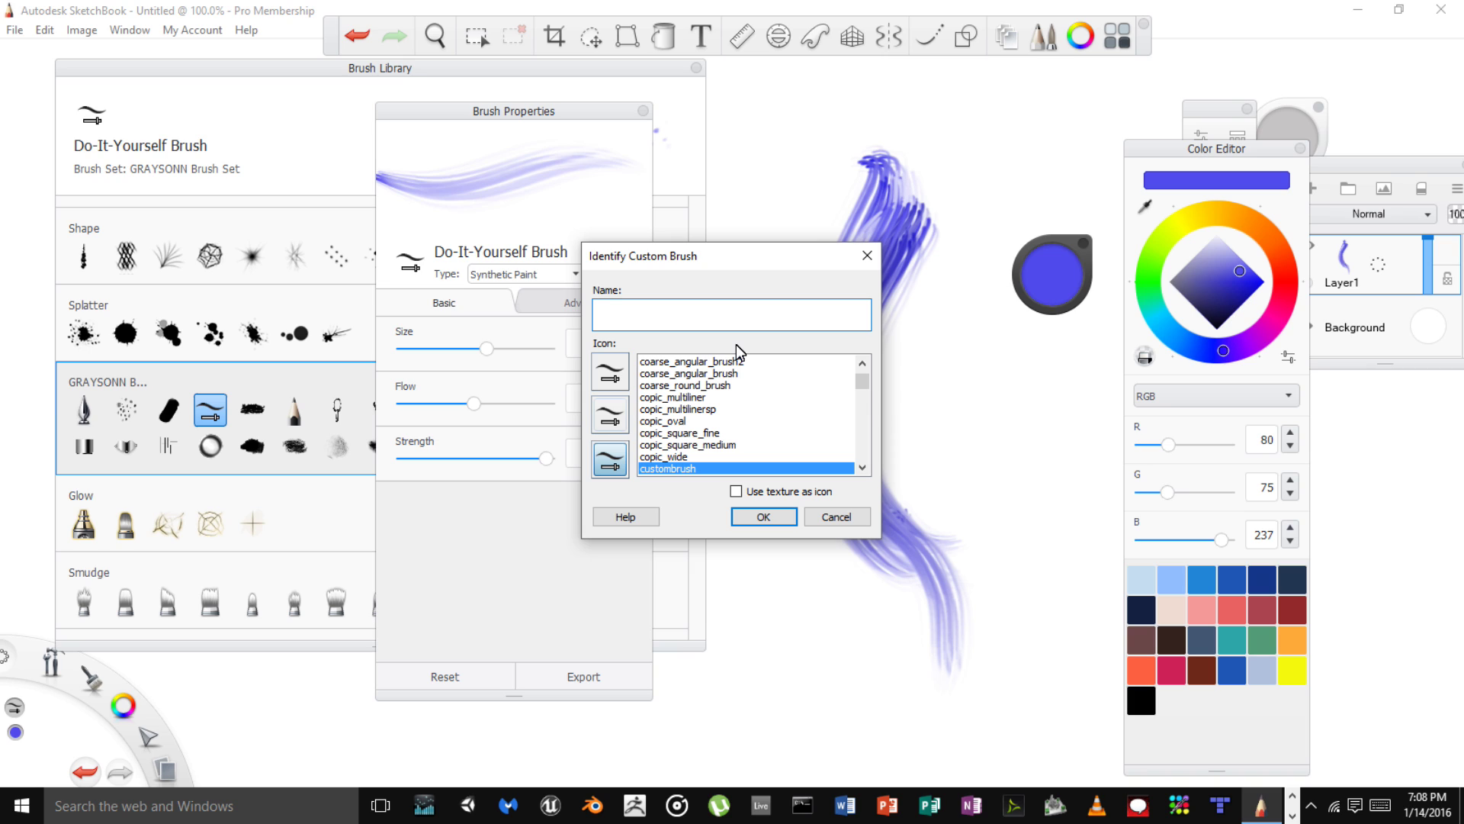
pyautogui.write('Hair brush 2')
pyautogui.click(737, 492)
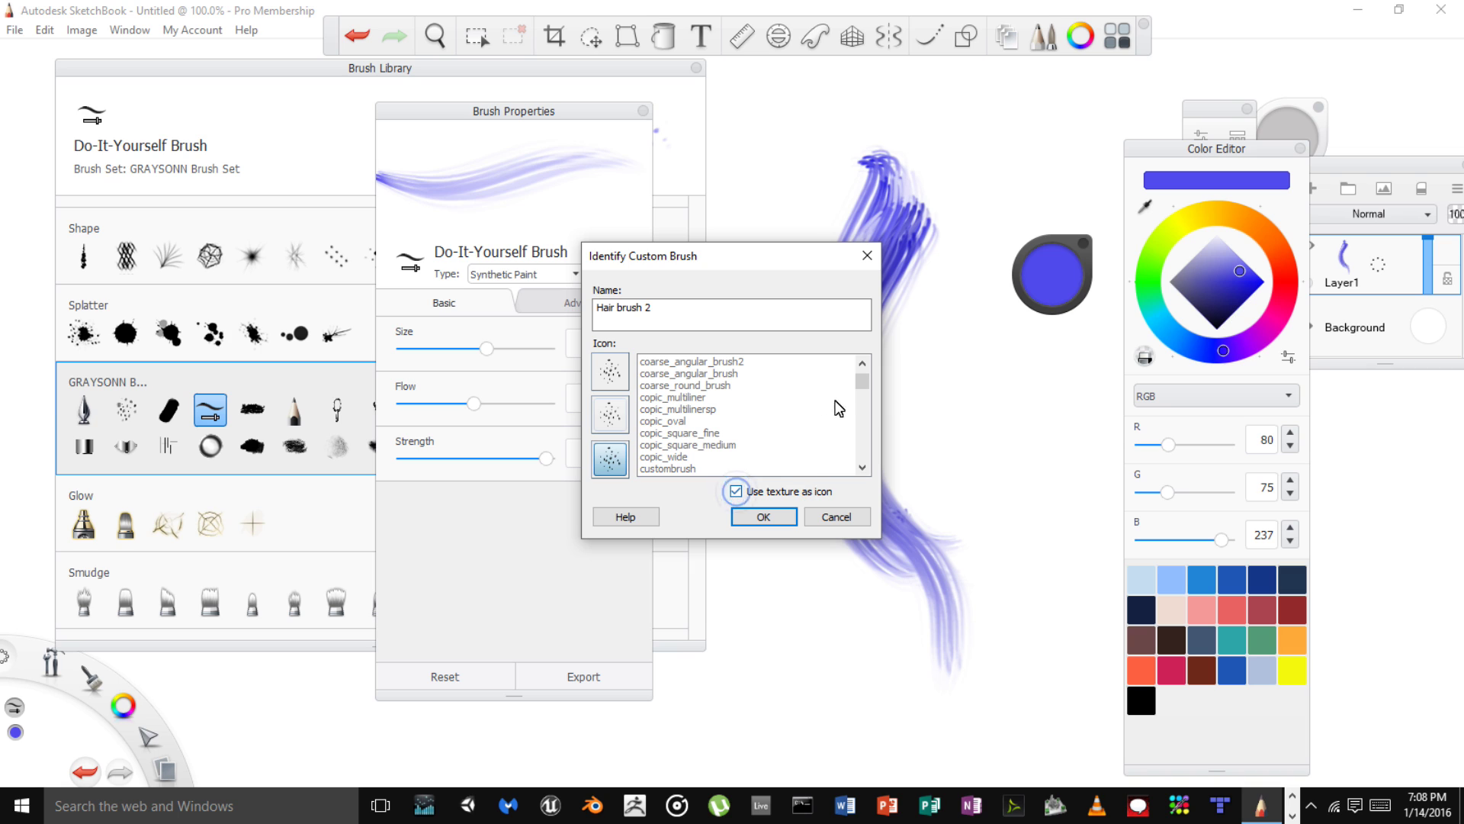
pyautogui.click(860, 381)
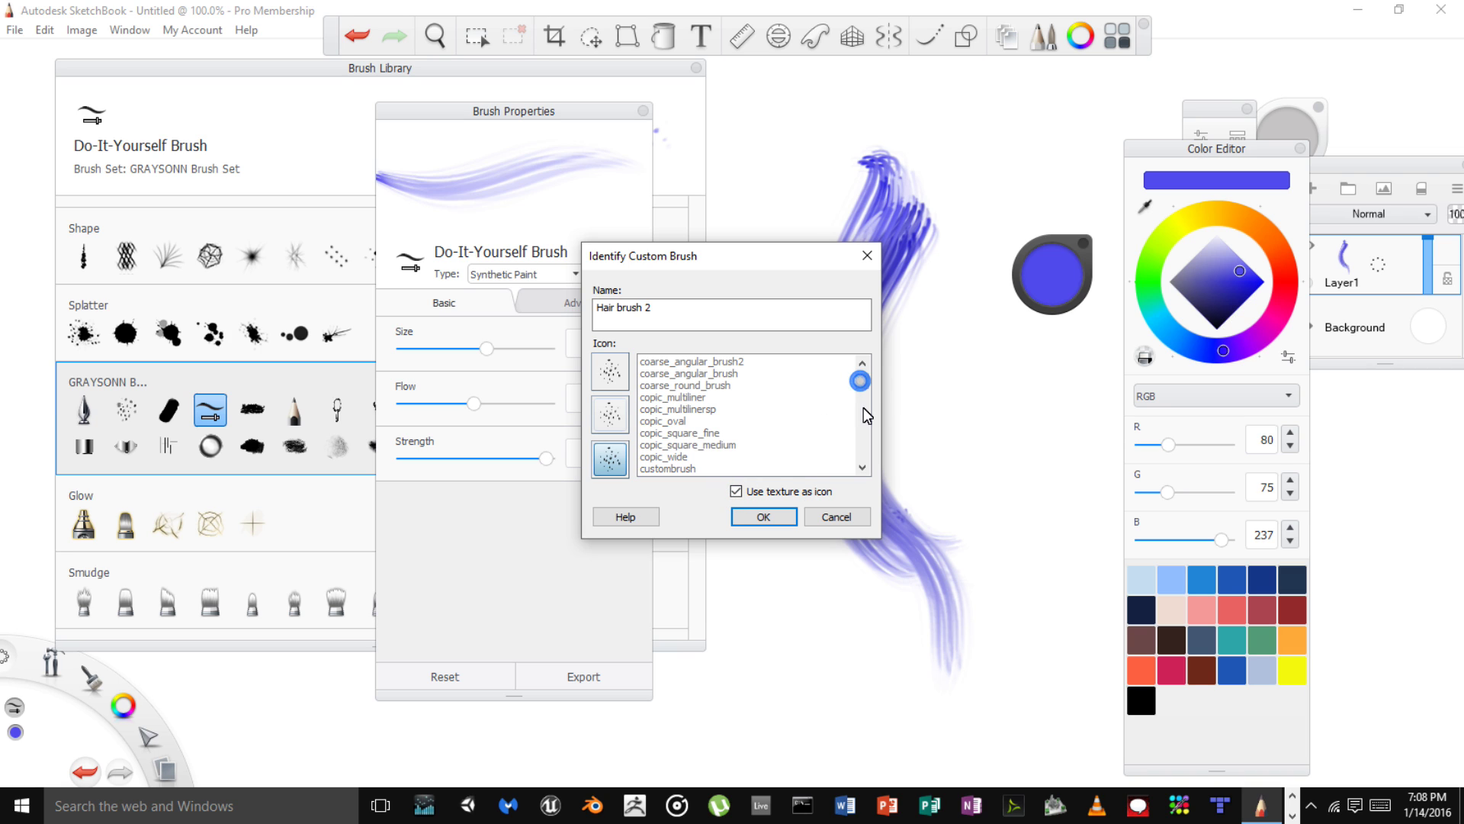
pyautogui.click(785, 521)
pyautogui.click(772, 517)
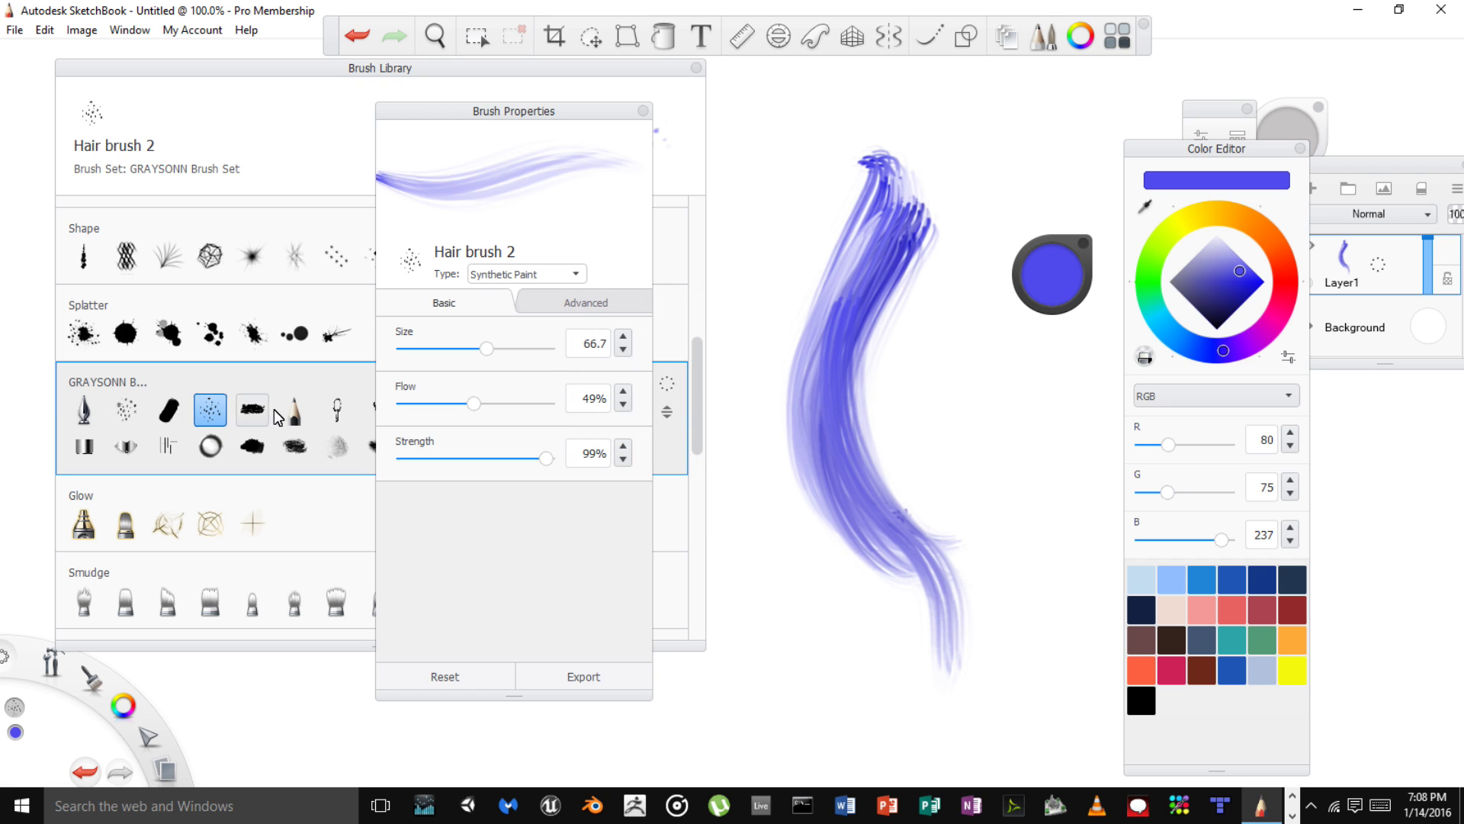
# Switch to the existing HAIR brush and paint comparison strands over the blue lock
pyautogui.moveTo(1151, 150); pyautogui.dragTo(1353, 150)
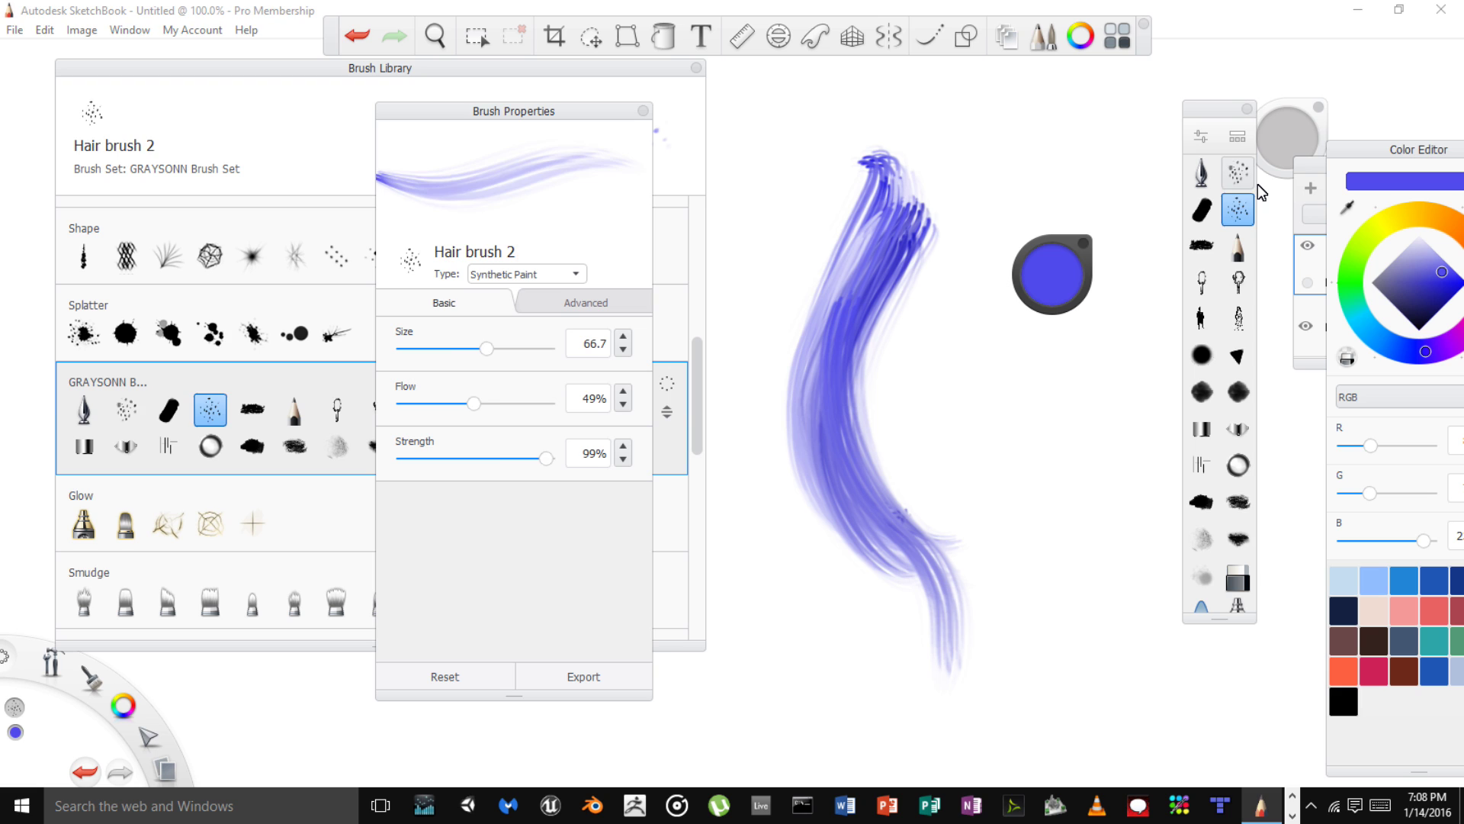
pyautogui.click(1238, 174)
pyautogui.moveTo(839, 202); pyautogui.dragTo(870, 580)
pyautogui.moveTo(860, 238); pyautogui.dragTo(907, 576)
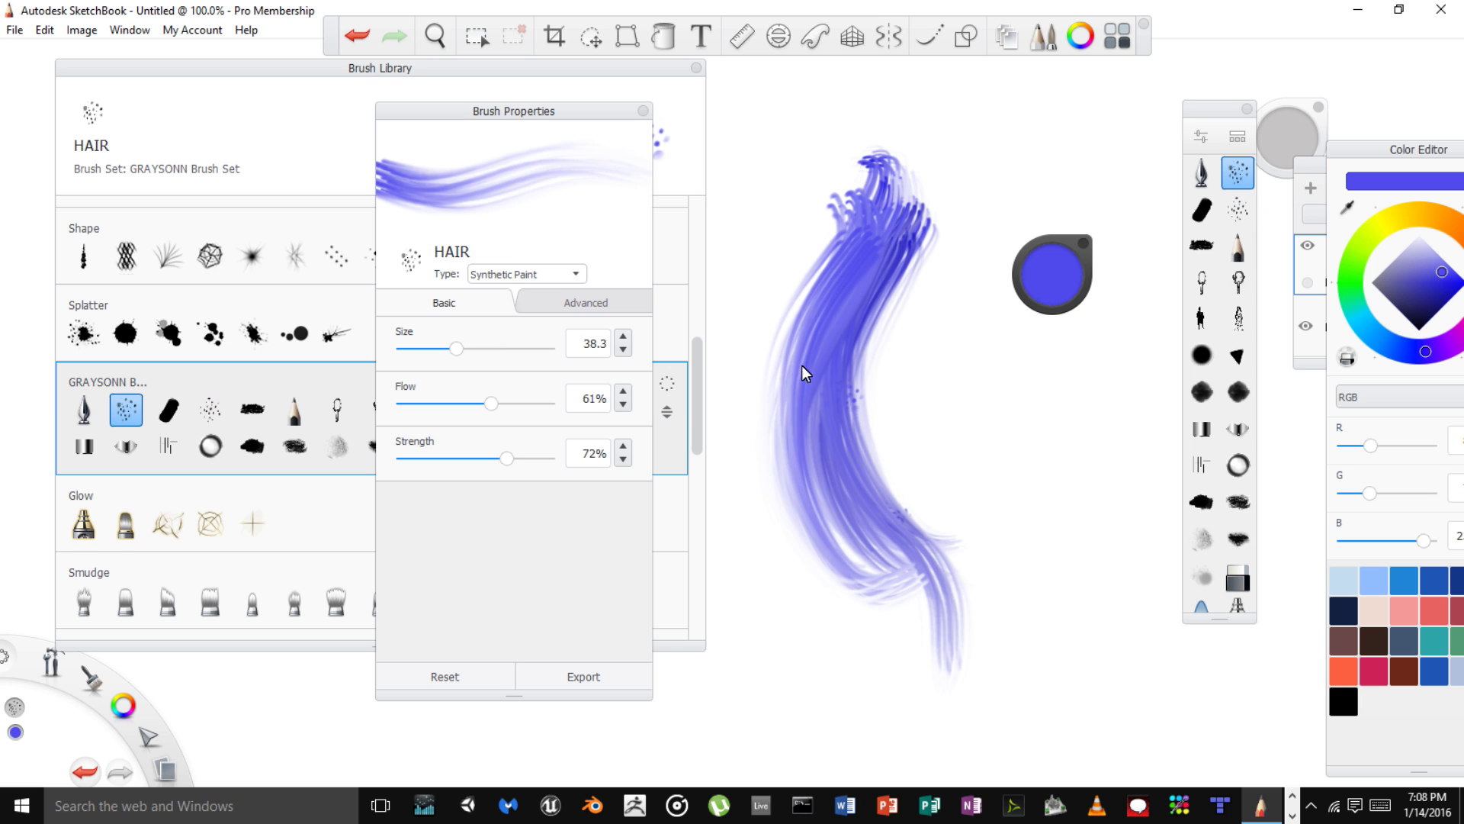
pyautogui.moveTo(866, 273); pyautogui.dragTo(899, 678)
pyautogui.moveTo(785, 427); pyautogui.dragTo(928, 666)
# Return to Hair brush 2, darken the blue, and paint dark strands along and across the lock
pyautogui.click(1236, 210)
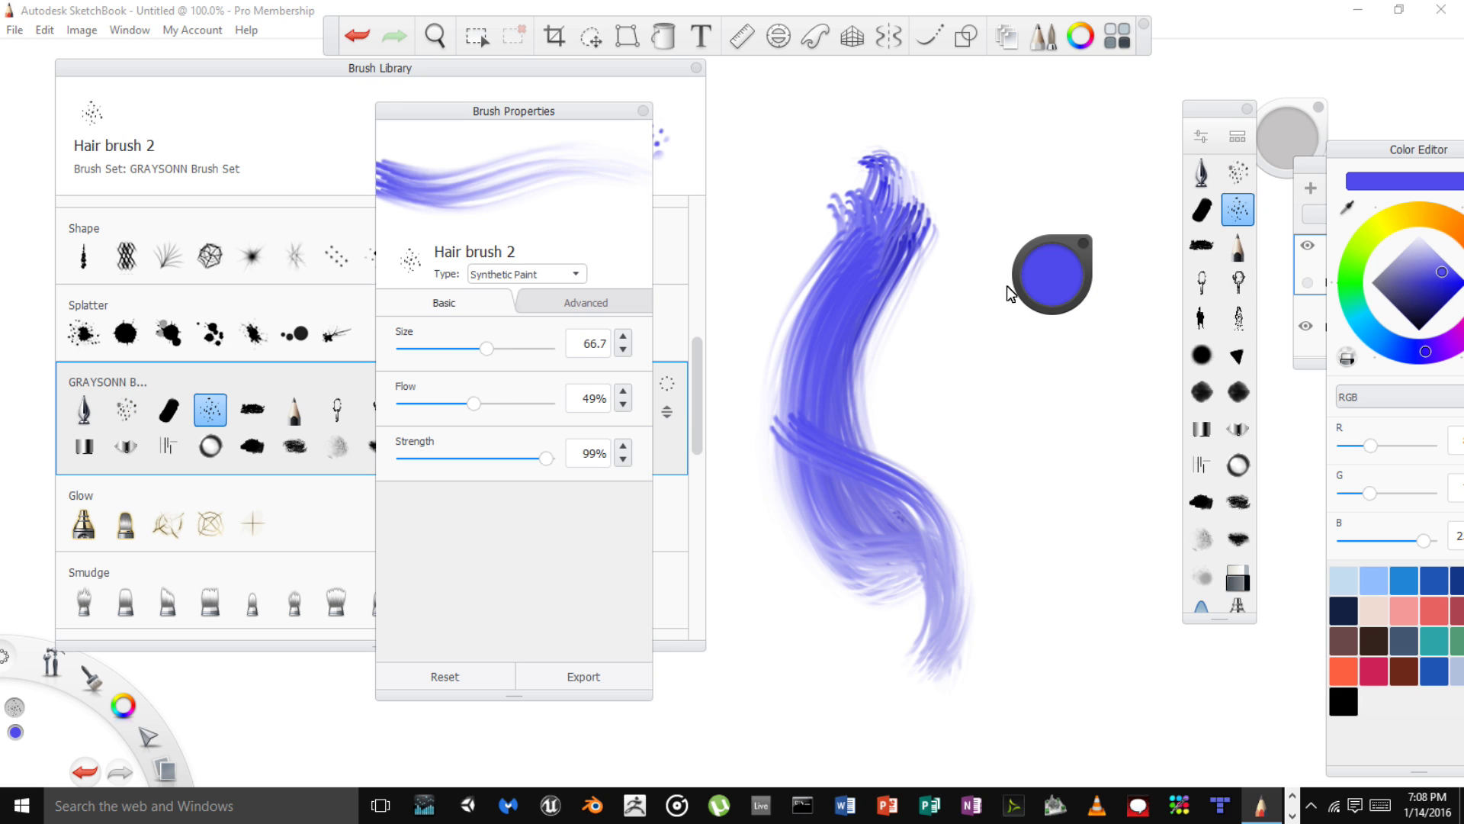
pyautogui.moveTo(1061, 263); pyautogui.dragTo(1061, 395)
pyautogui.moveTo(876, 248)
pyautogui.mouseDown()
pyautogui.moveTo(927, 577)
pyautogui.moveTo(897, 577)
pyautogui.mouseUp()
pyautogui.moveTo(882, 261)
pyautogui.mouseDown()
pyautogui.moveTo(957, 563)
pyautogui.moveTo(848, 334)
pyautogui.mouseUp()
pyautogui.moveTo(937, 154); pyautogui.dragTo(837, 331)
pyautogui.moveTo(790, 404)
pyautogui.mouseDown()
pyautogui.moveTo(872, 343)
pyautogui.moveTo(909, 199)
pyautogui.mouseUp()
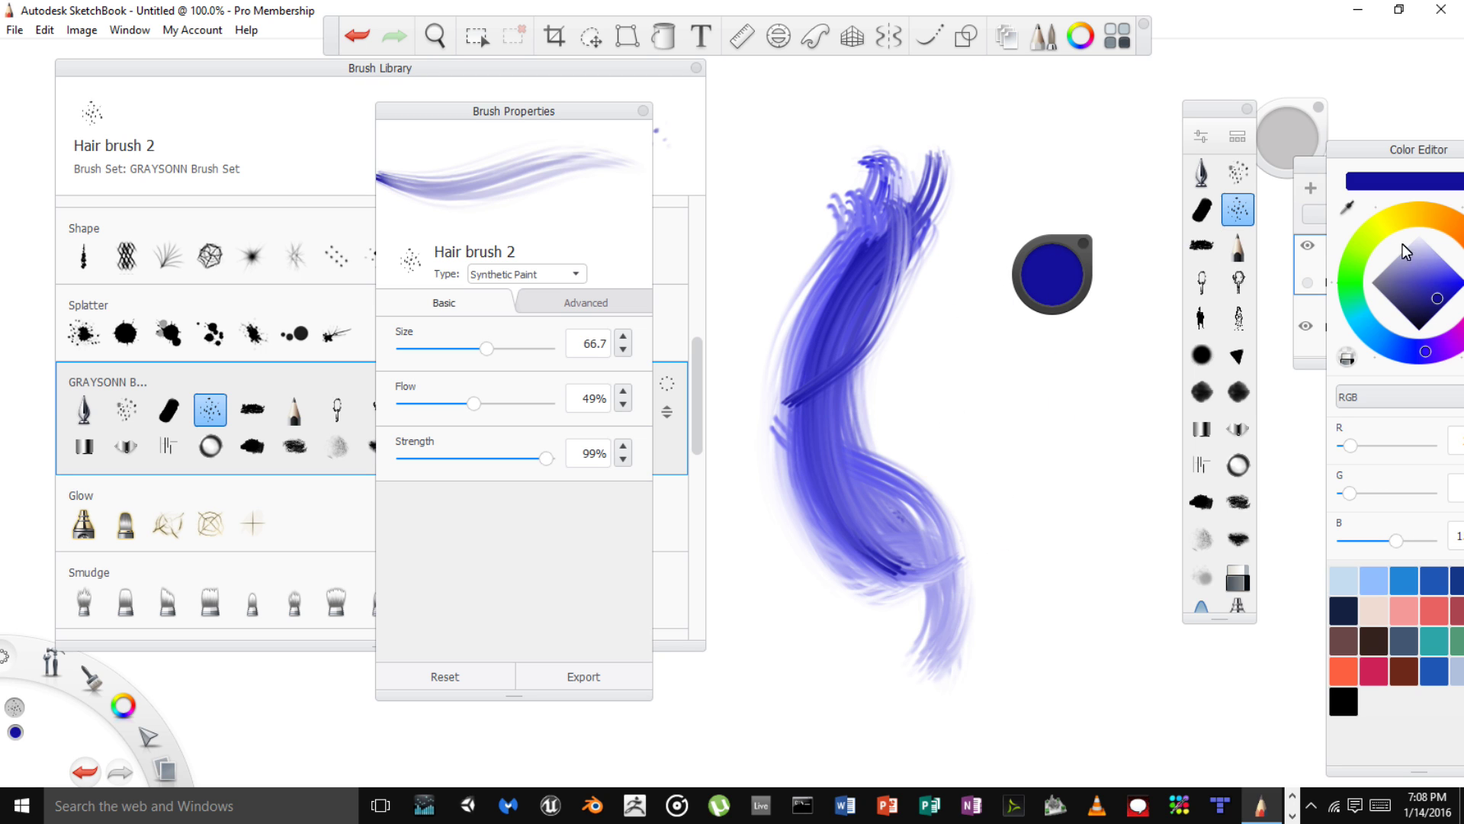
# Change the hue to green and paint green strands over the blue lock
pyautogui.click(1357, 274)
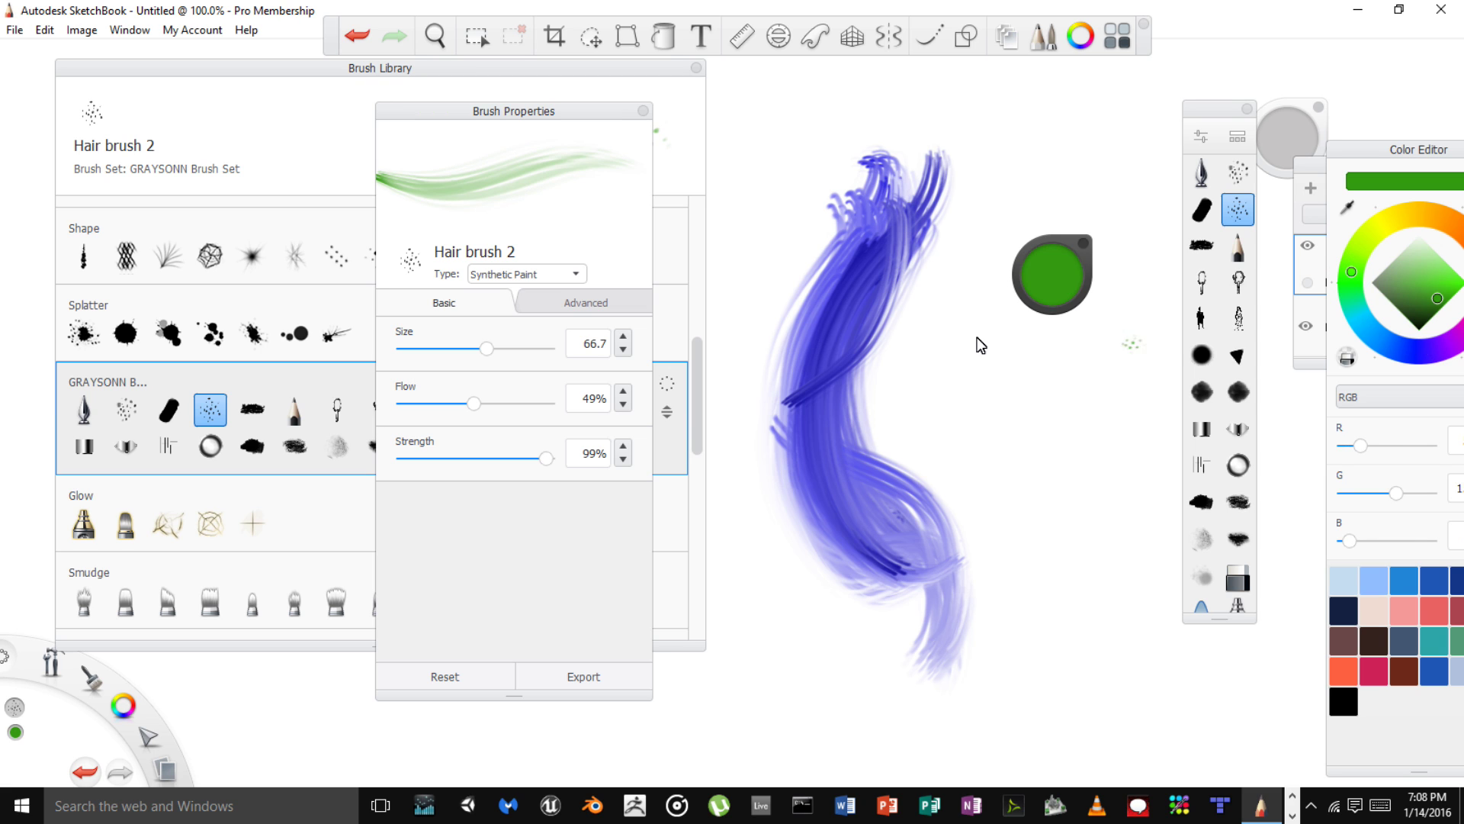
pyautogui.moveTo(874, 202); pyautogui.dragTo(789, 427)
pyautogui.moveTo(881, 248)
pyautogui.mouseDown()
pyautogui.moveTo(793, 473)
pyautogui.moveTo(925, 654)
pyautogui.moveTo(980, 663)
pyautogui.mouseUp()
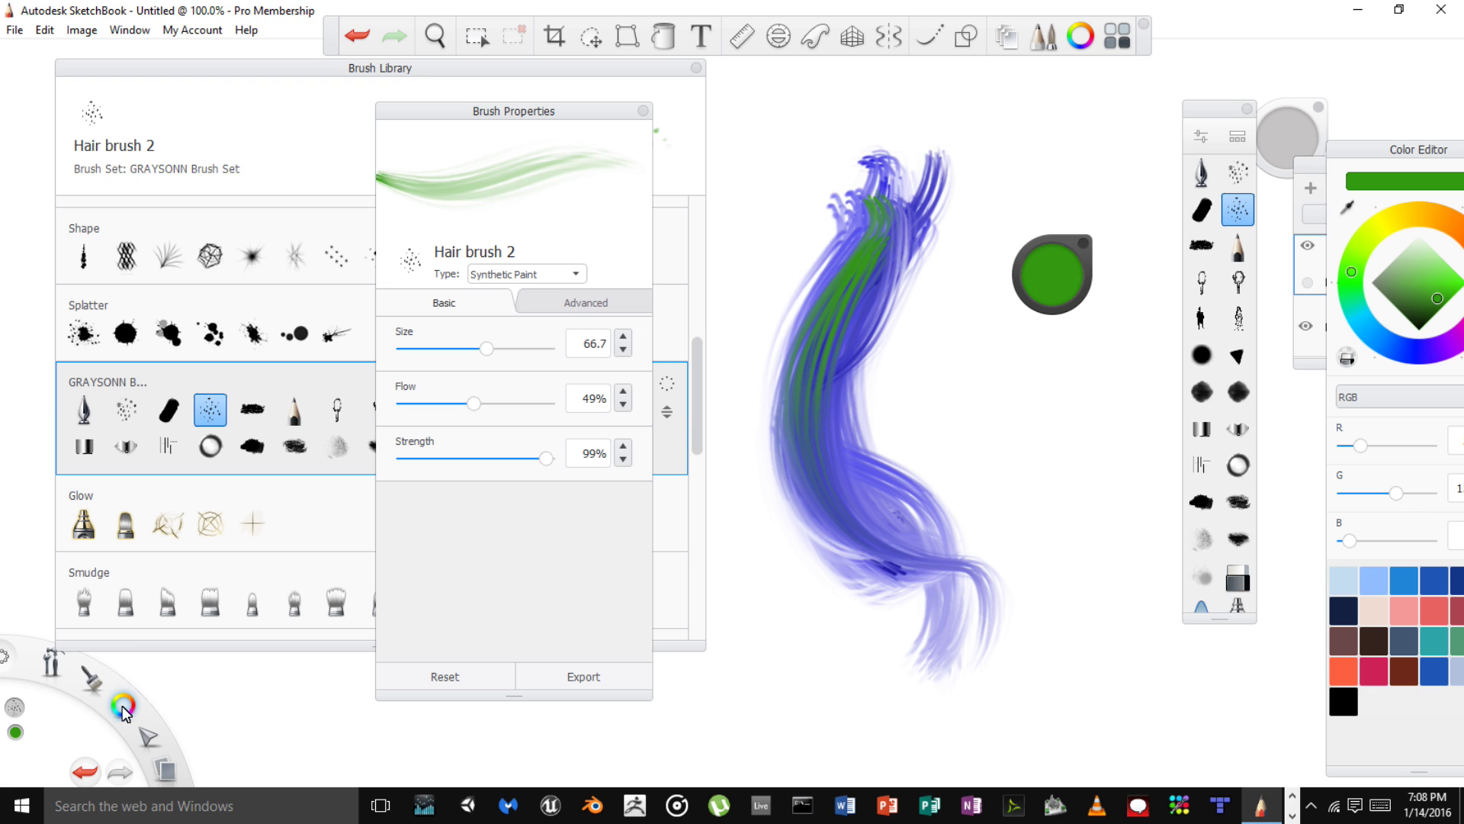
# Desaturate the colour to grey and paint long grey strands down the lock to its lower tips
pyautogui.moveTo(124, 711)
pyautogui.moveTo(122, 707); pyautogui.dragTo(152, 668)
pyautogui.moveTo(872, 226)
pyautogui.mouseDown()
pyautogui.moveTo(821, 381)
pyautogui.moveTo(909, 572)
pyautogui.mouseUp()
pyautogui.moveTo(867, 234)
pyautogui.mouseDown()
pyautogui.moveTo(813, 465)
pyautogui.moveTo(1018, 678)
pyautogui.mouseUp()
pyautogui.moveTo(796, 450); pyautogui.dragTo(994, 665)
pyautogui.moveTo(847, 244); pyautogui.dragTo(1025, 610)
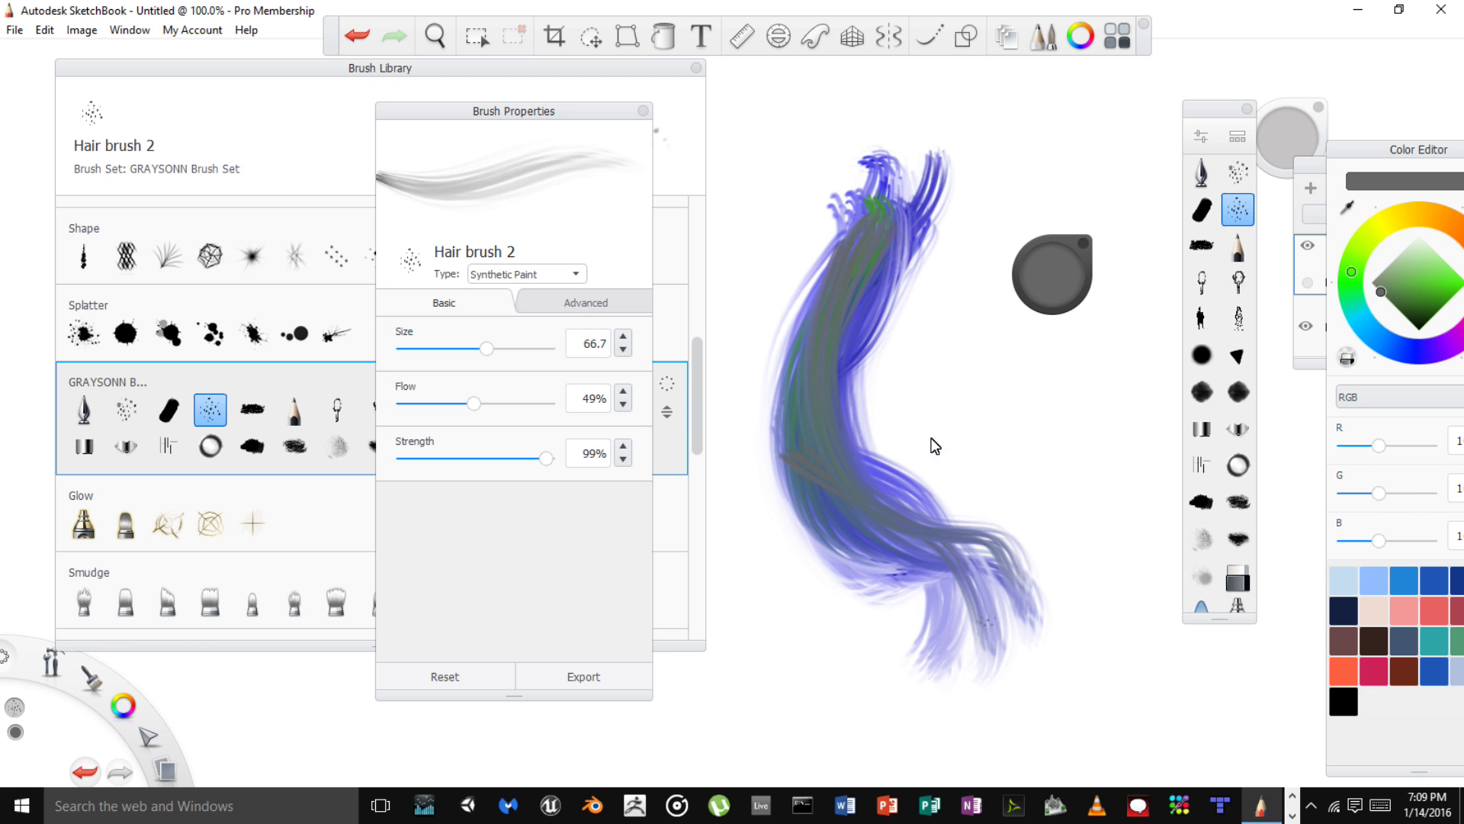
pyautogui.moveTo(946, 523); pyautogui.dragTo(873, 173)
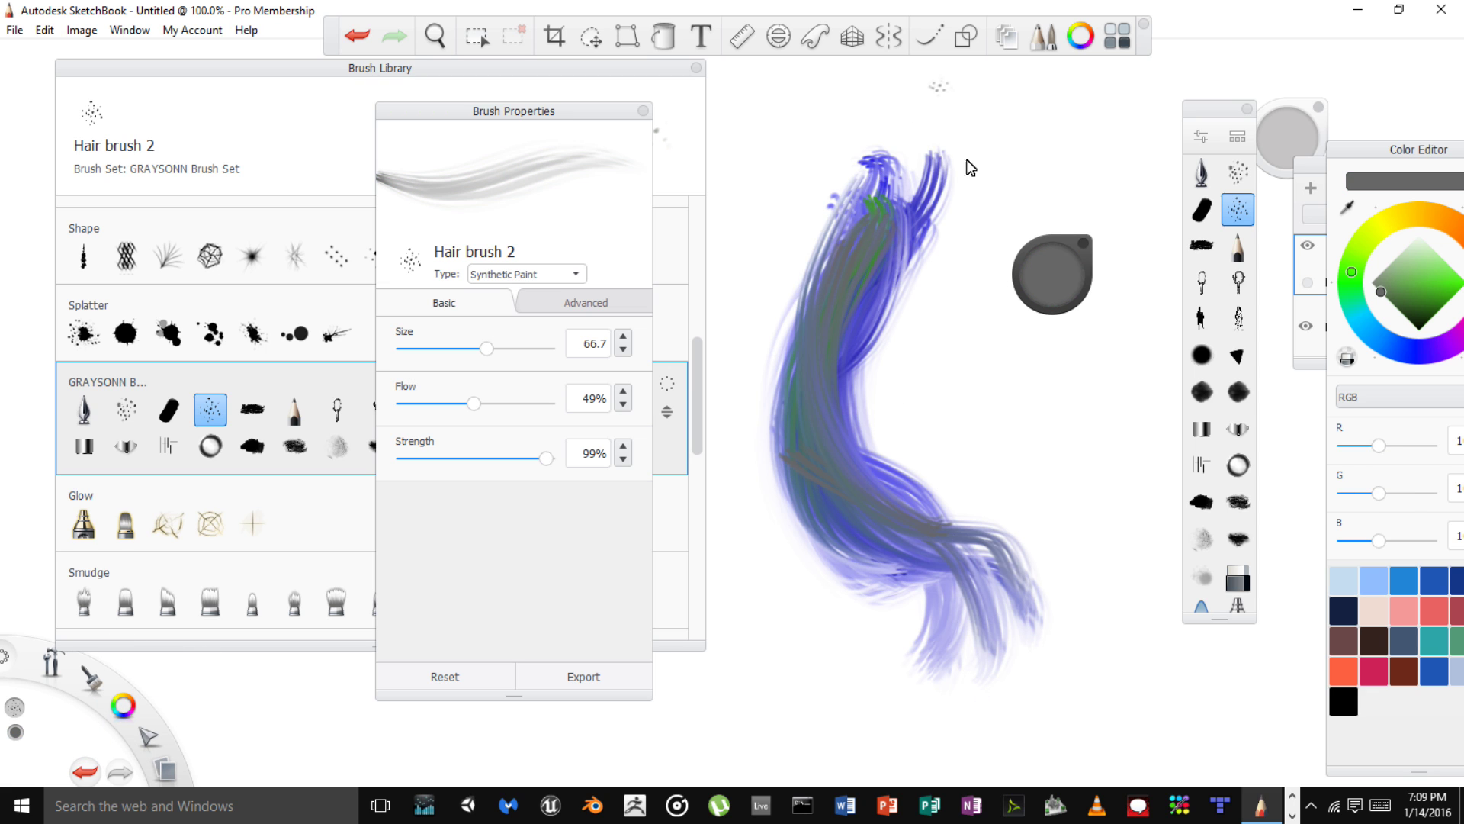
# Clear the hair from the layer and paint a solid grey test patch with the GRAYSONN set's Chalk Brush
pyautogui.click(1085, 246)
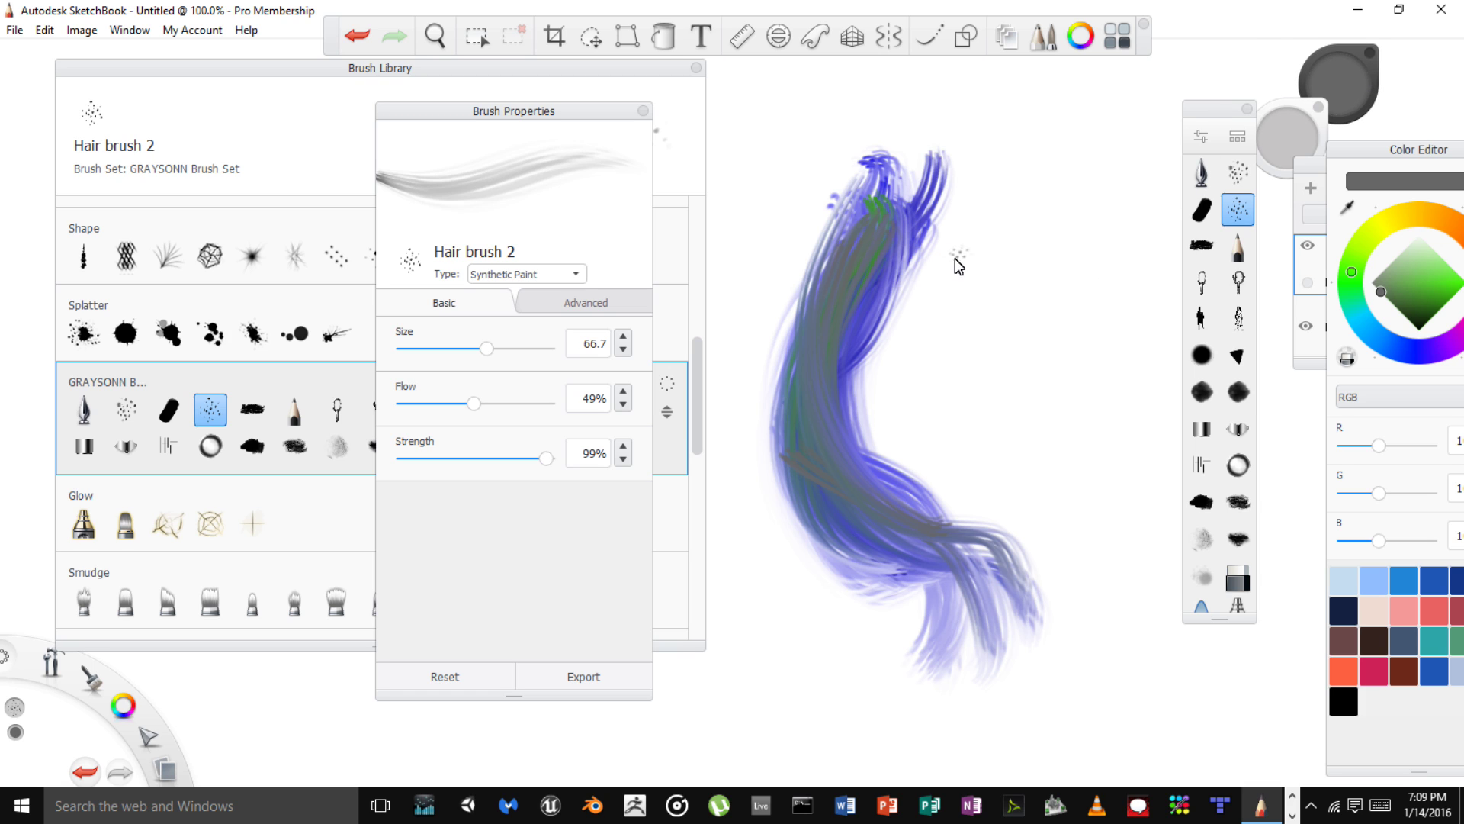
pyautogui.press('Delete')
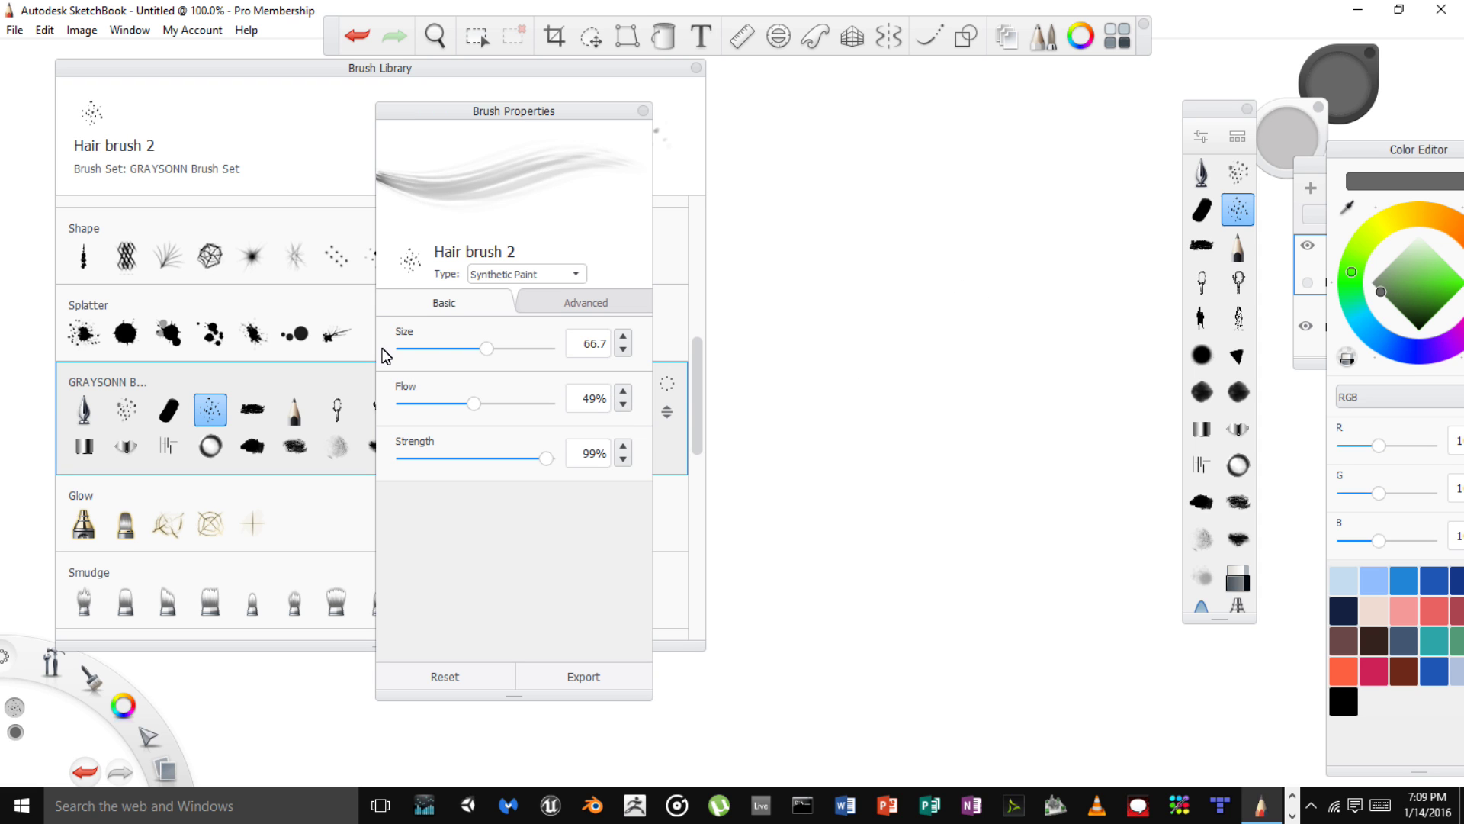
pyautogui.moveTo(506, 114)
pyautogui.mouseDown()
pyautogui.moveTo(437, 307)
pyautogui.moveTo(66, 206)
pyautogui.mouseUp()
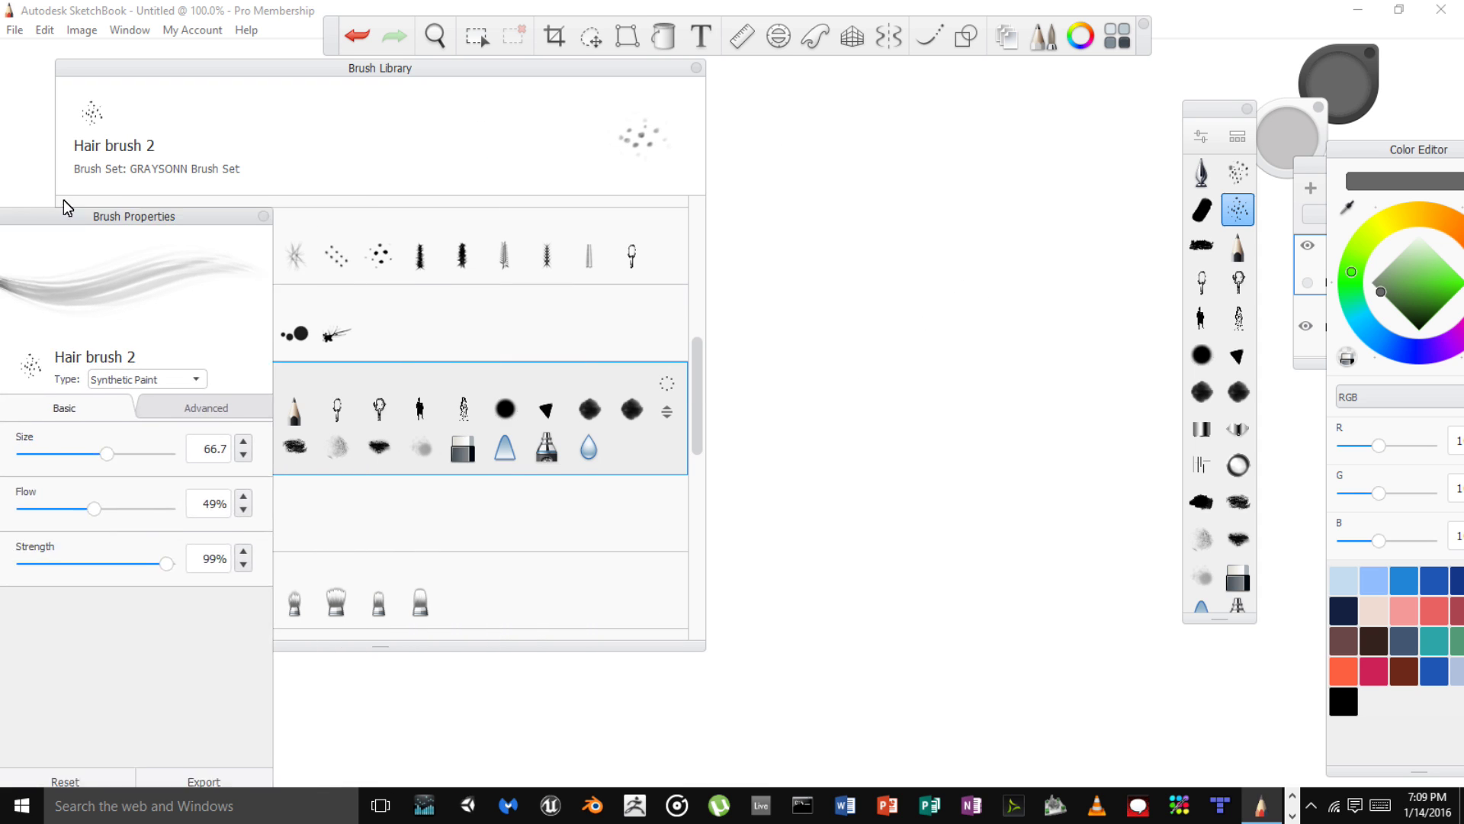
pyautogui.click(252, 410)
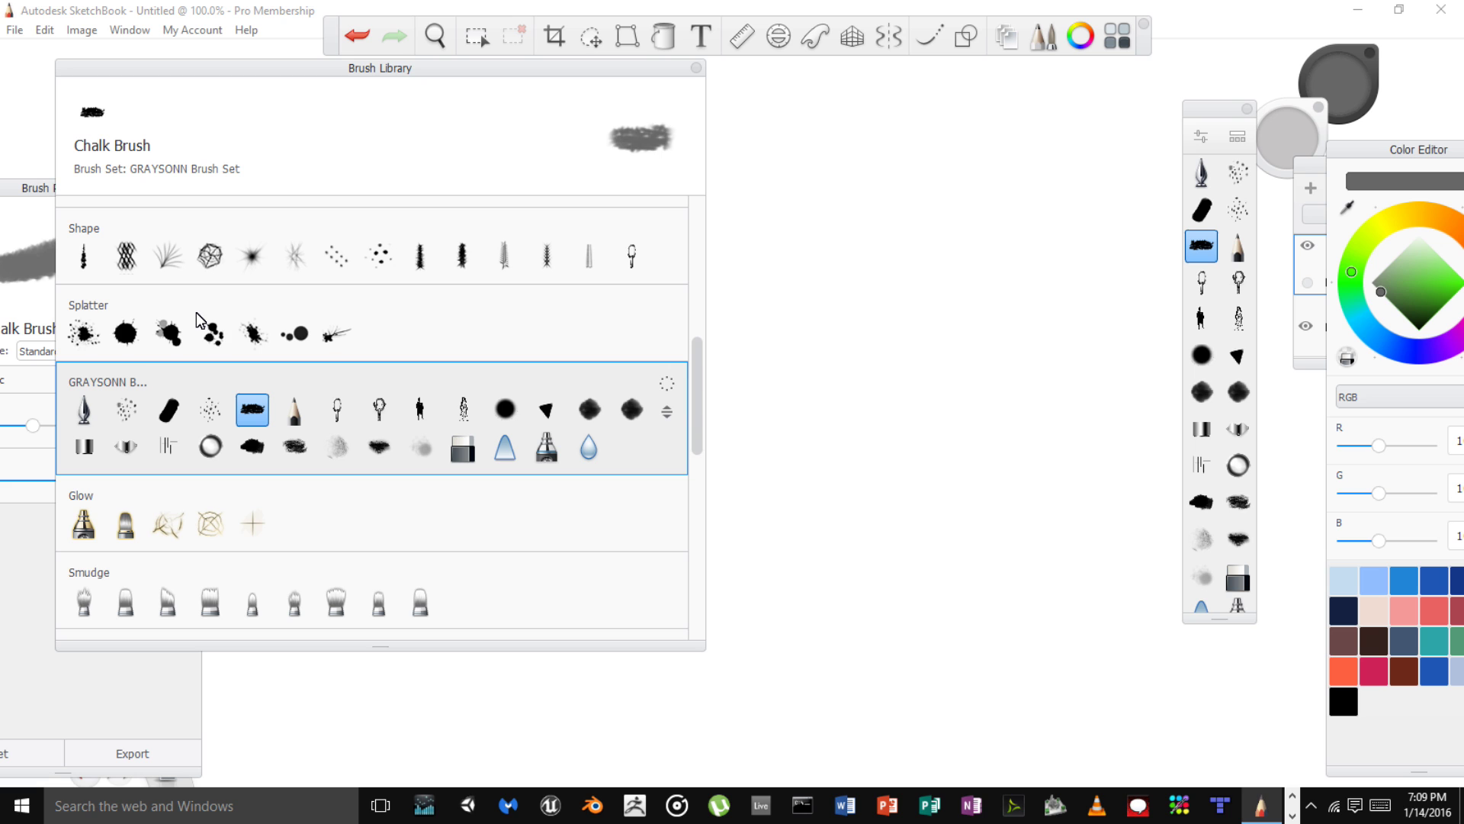
pyautogui.moveTo(42, 193); pyautogui.dragTo(402, 178)
pyautogui.moveTo(885, 289)
pyautogui.mouseDown()
pyautogui.moveTo(906, 249)
pyautogui.moveTo(908, 297)
pyautogui.moveTo(879, 389)
pyautogui.moveTo(922, 183)
pyautogui.moveTo(878, 370)
pyautogui.moveTo(790, 198)
pyautogui.moveTo(808, 122)
pyautogui.moveTo(793, 518)
pyautogui.moveTo(849, 300)
pyautogui.mouseUp()
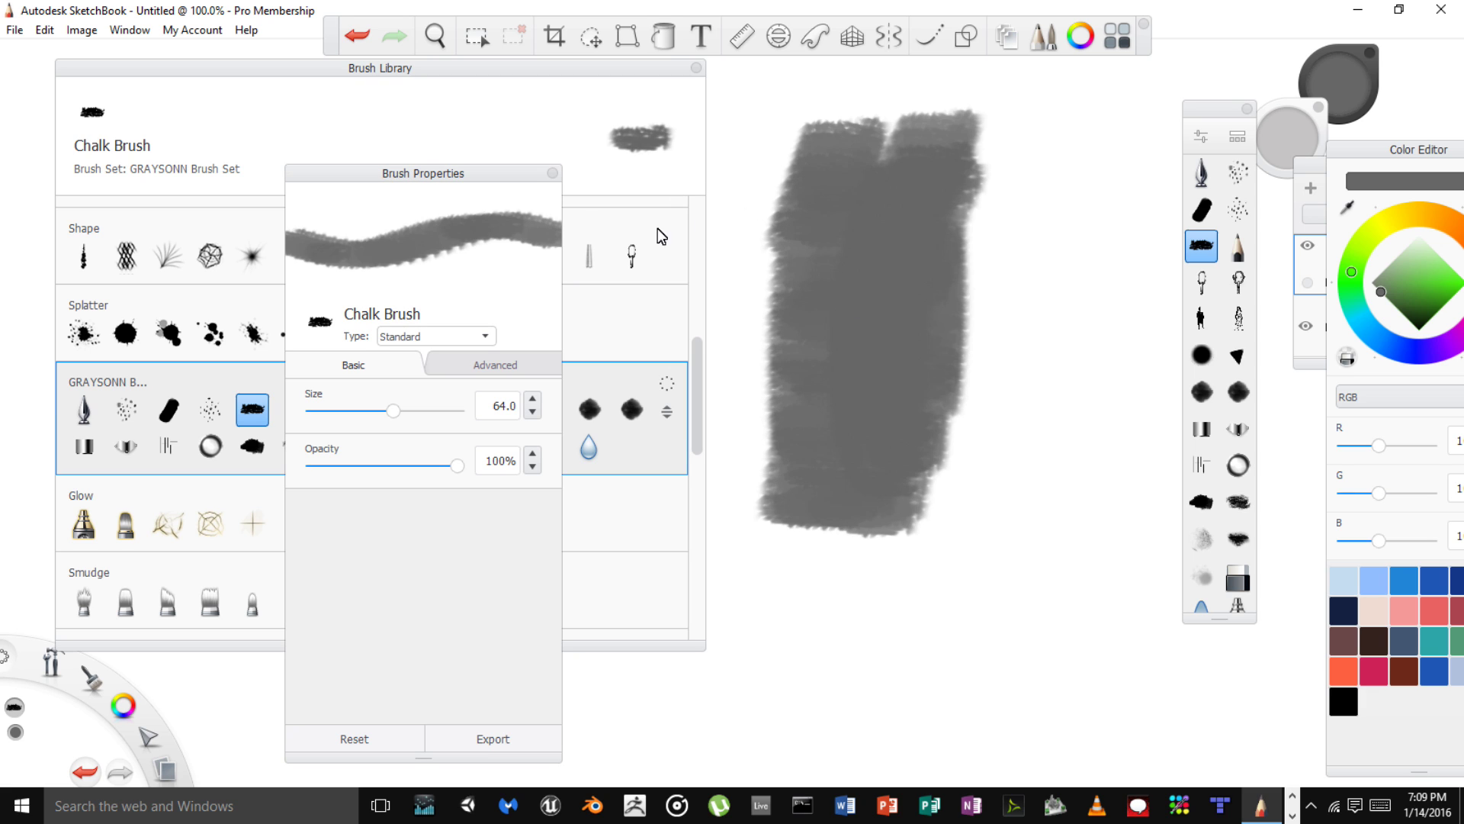
# Clear the grey chalk patch from the layer, undo the extra test dab, and move Brush Properties off the brush set
pyautogui.click(468, 173)
pyautogui.press('Delete')
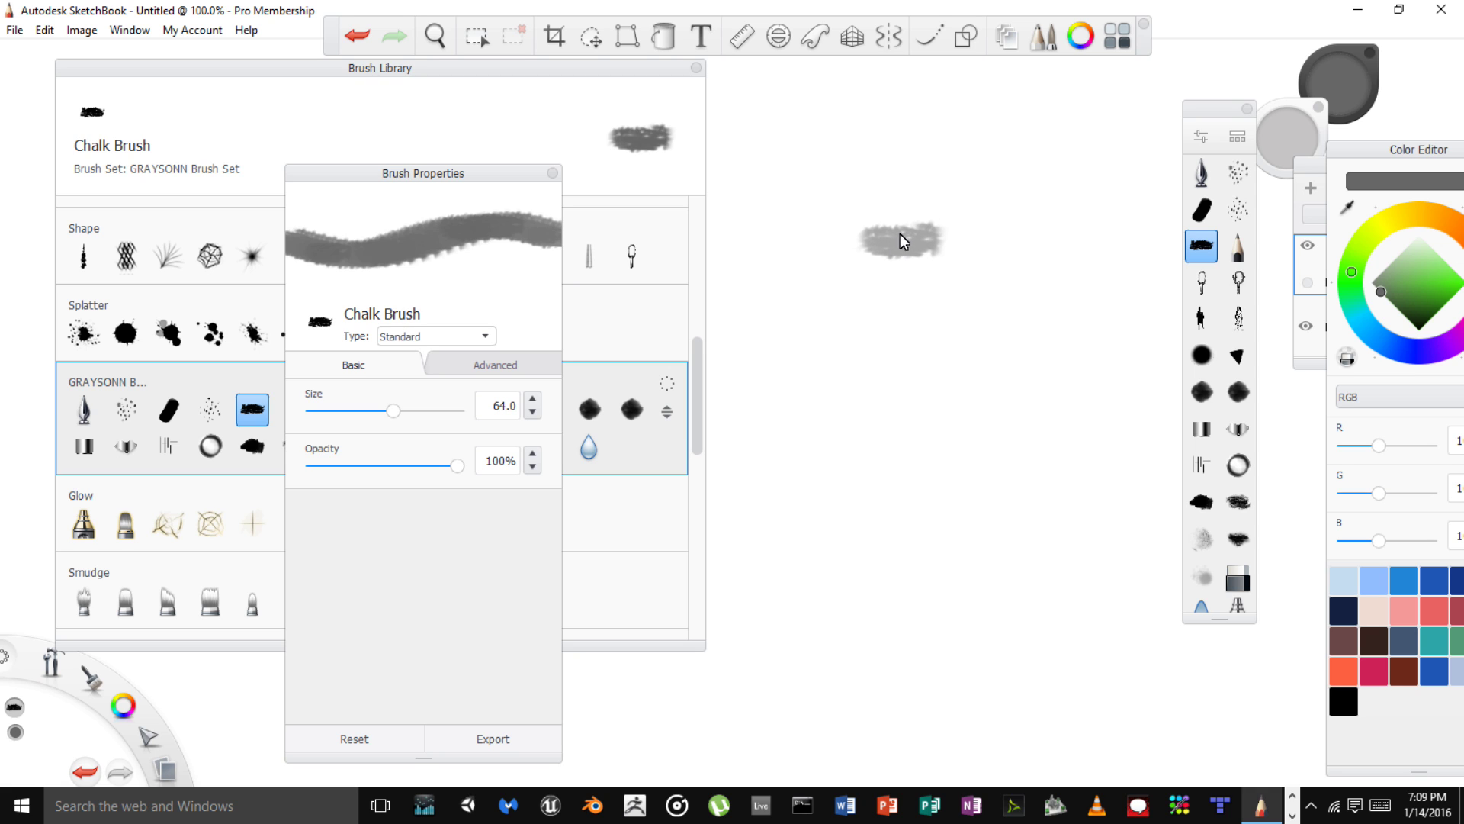
pyautogui.hotkey('ctrl', 'z')
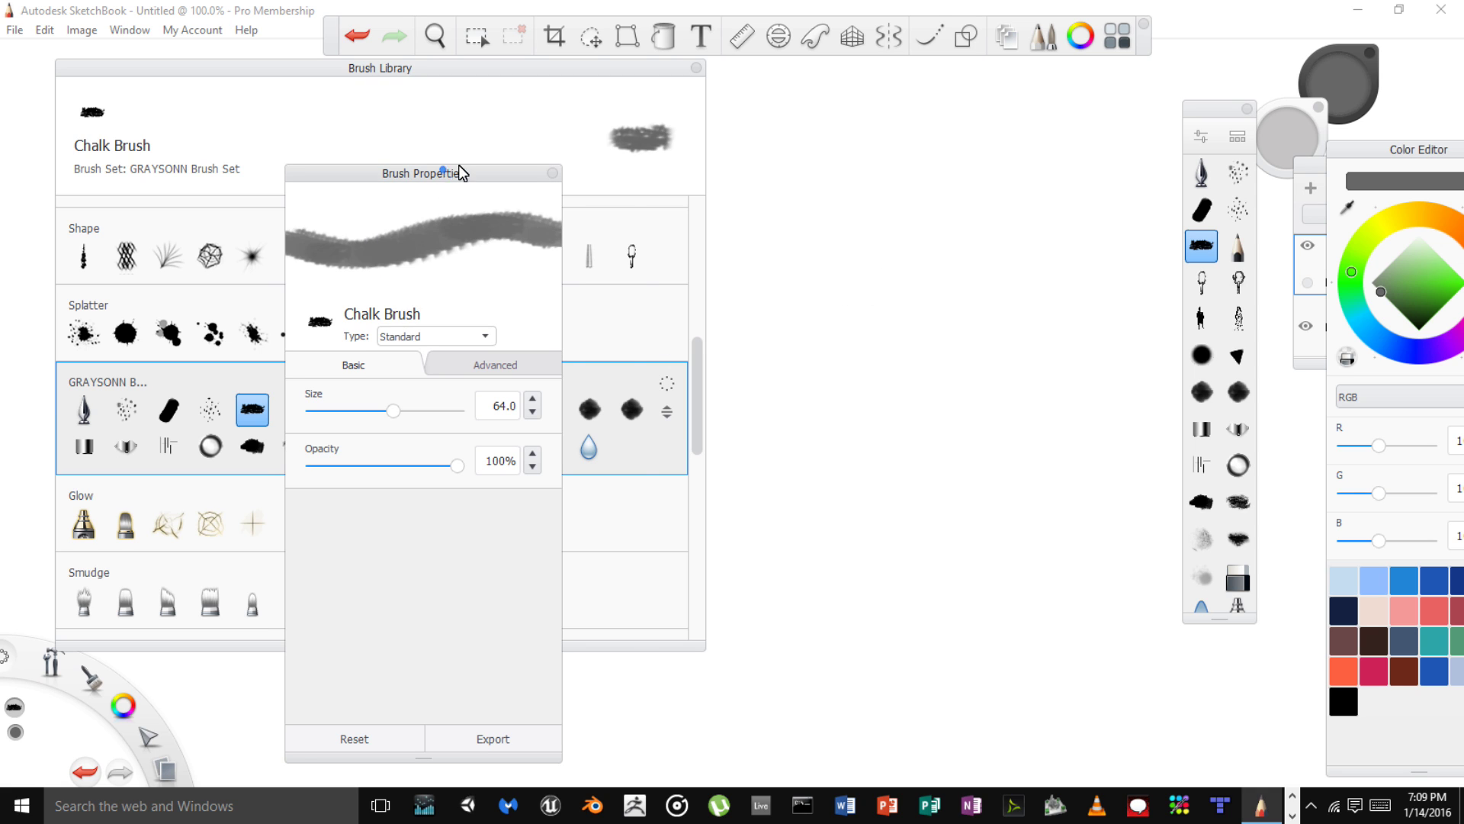
pyautogui.moveTo(445, 176); pyautogui.dragTo(528, 112)
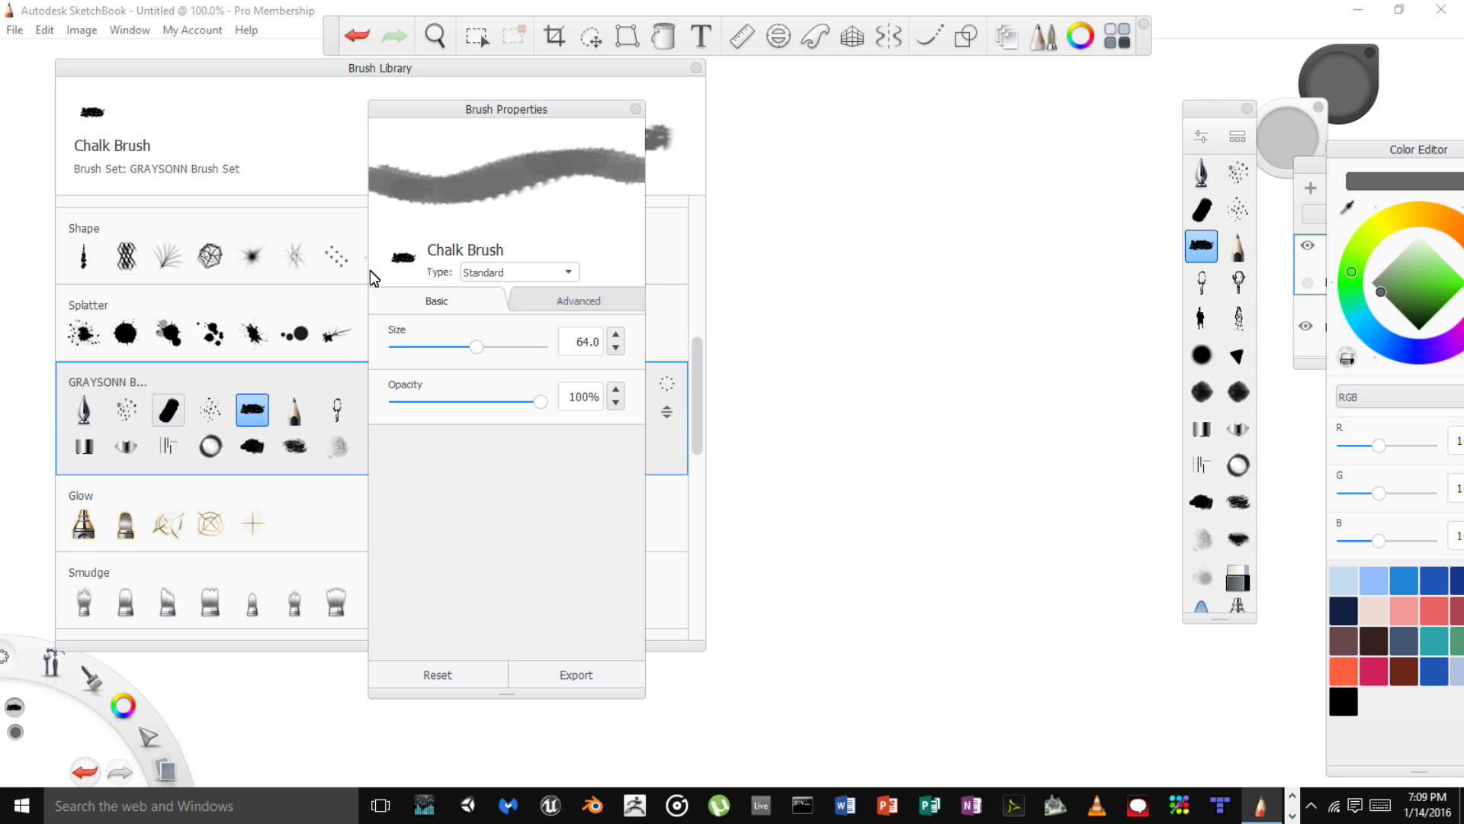
# Draw a small, solid black horizontal oval on the canvas with the GRAYSONN set's Pencil and Marker Medium brushes
pyautogui.click(294, 411)
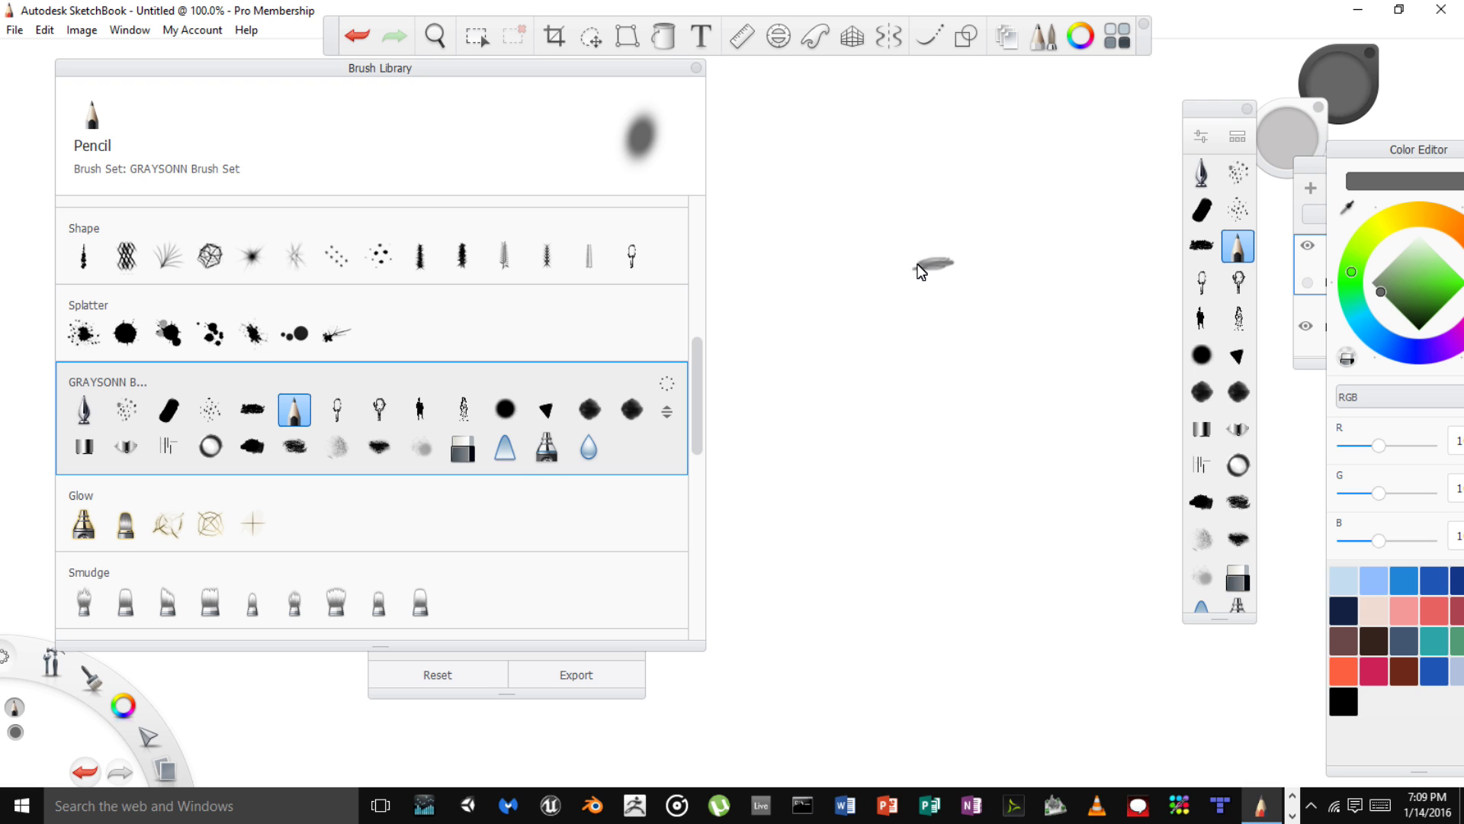
pyautogui.moveTo(122, 705); pyautogui.dragTo(121, 655)
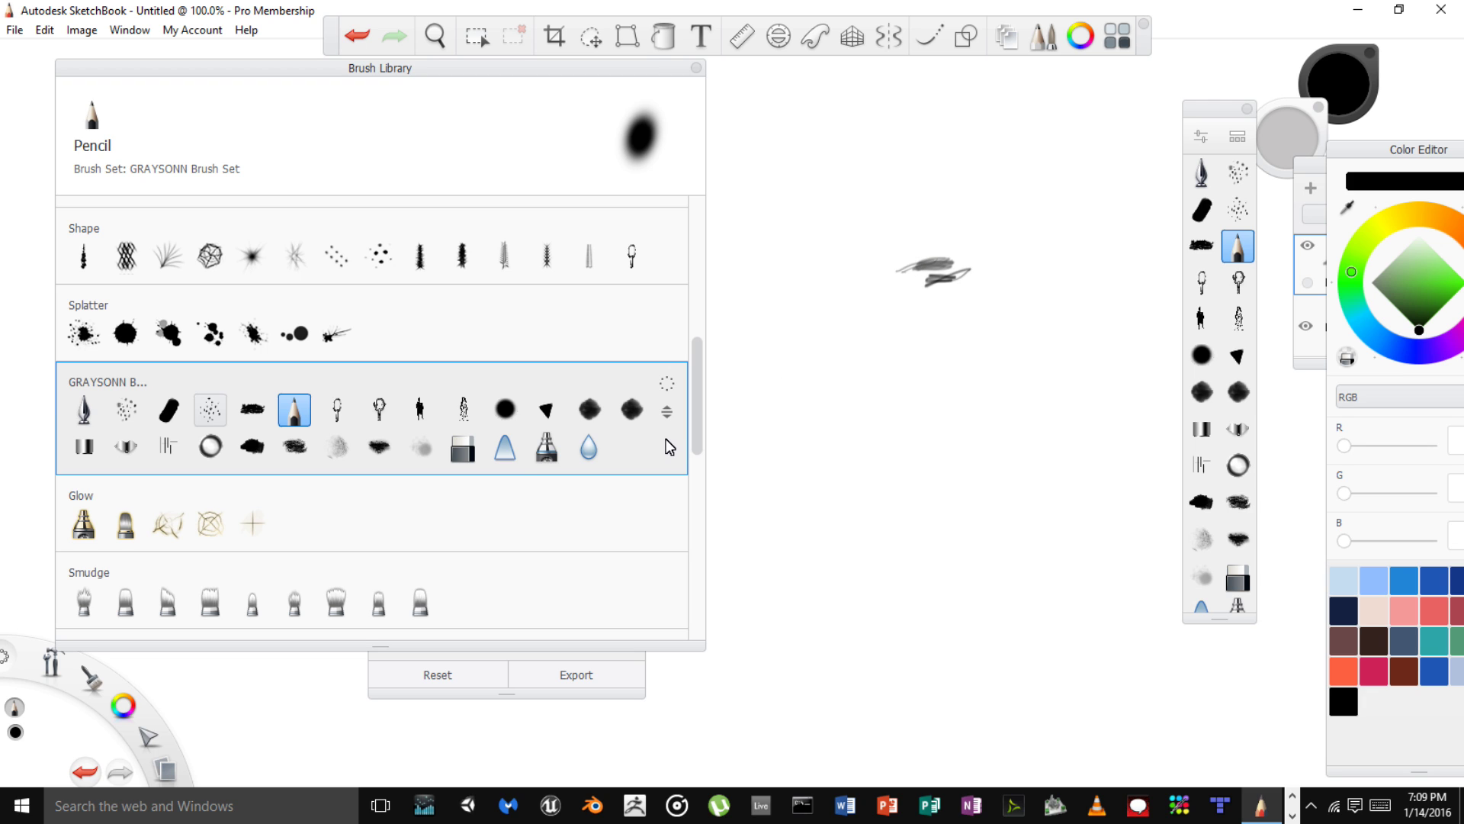
pyautogui.click(168, 409)
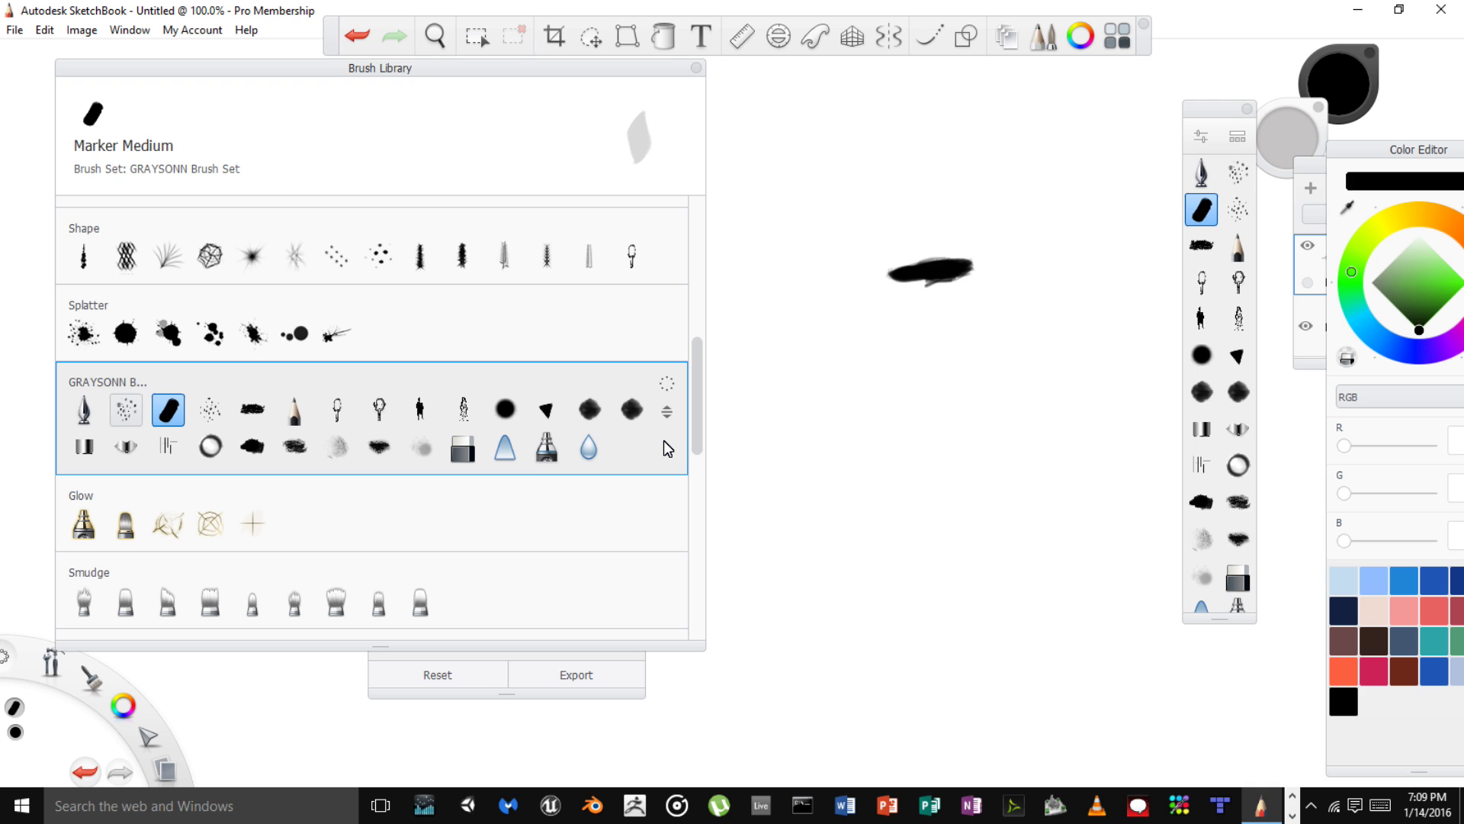
# Add short black Pencil flecks all around the oval to give the stamp shape a ragged edge
pyautogui.click(295, 410)
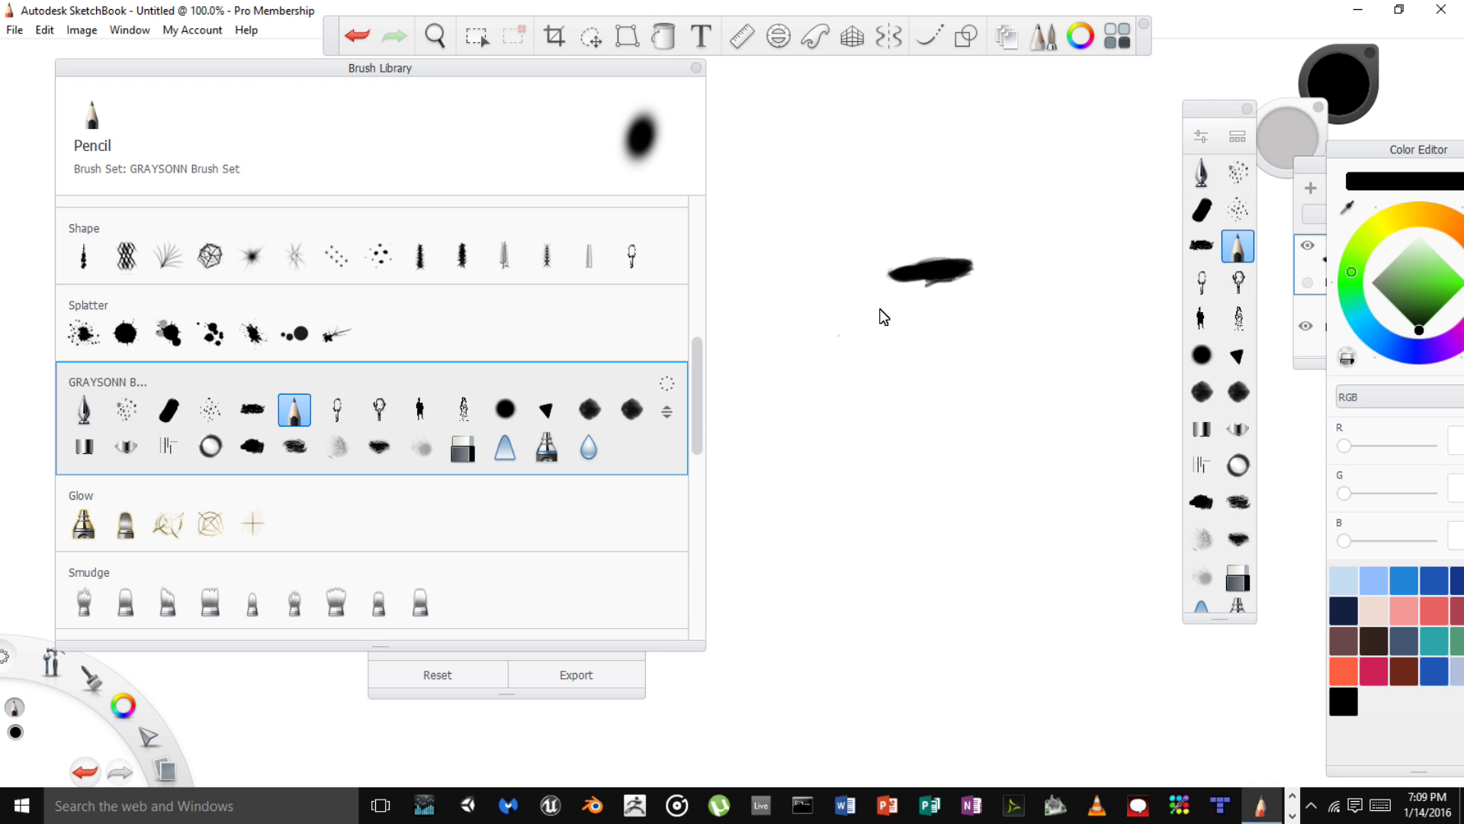
pyautogui.moveTo(917, 279)
pyautogui.mouseDown()
pyautogui.moveTo(905, 290)
pyautogui.moveTo(968, 290)
pyautogui.moveTo(924, 295)
pyautogui.mouseUp()
pyautogui.moveTo(916, 294); pyautogui.dragTo(909, 295)
pyautogui.moveTo(902, 273)
pyautogui.mouseDown()
pyautogui.moveTo(890, 279)
pyautogui.moveTo(889, 258)
pyautogui.mouseUp()
pyautogui.moveTo(913, 268)
pyautogui.mouseDown()
pyautogui.moveTo(944, 259)
pyautogui.moveTo(963, 291)
pyautogui.mouseUp()
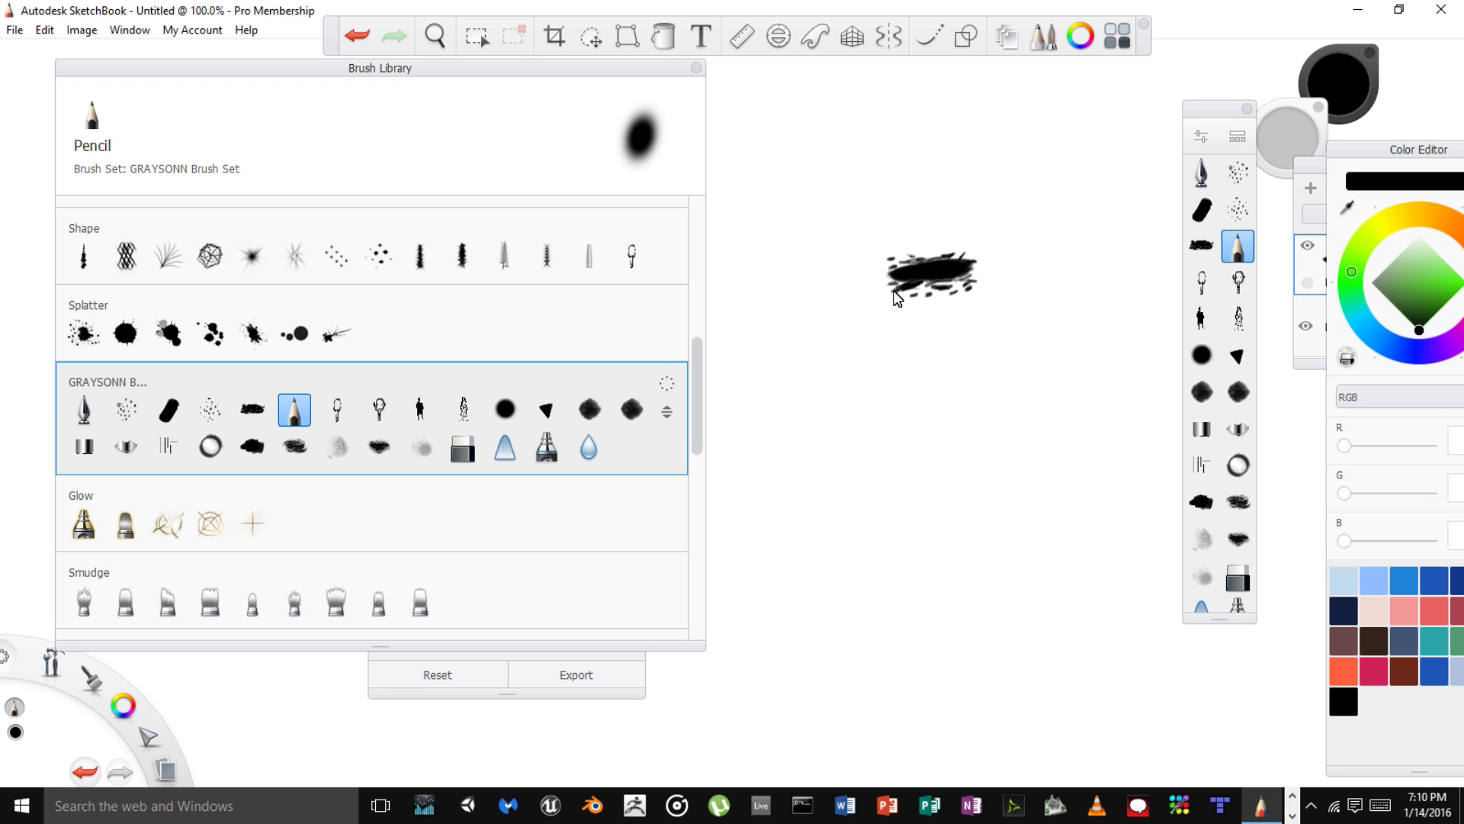
pyautogui.moveTo(969, 256); pyautogui.dragTo(967, 254)
pyautogui.click(977, 269)
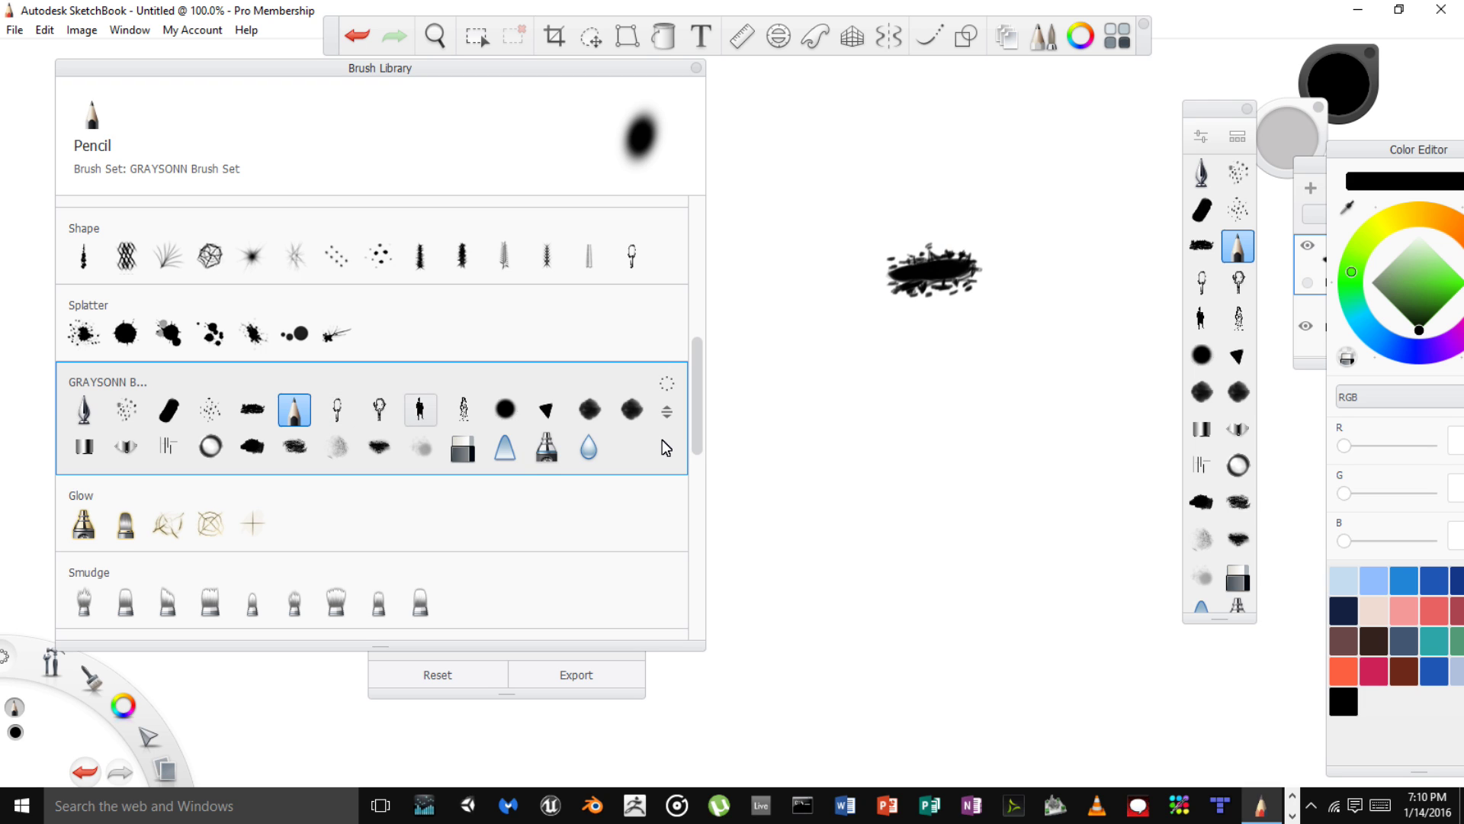
# Create a new Do-It-Yourself brush in the GRAYSONN set based on the Standard type
pyautogui.click(667, 383)
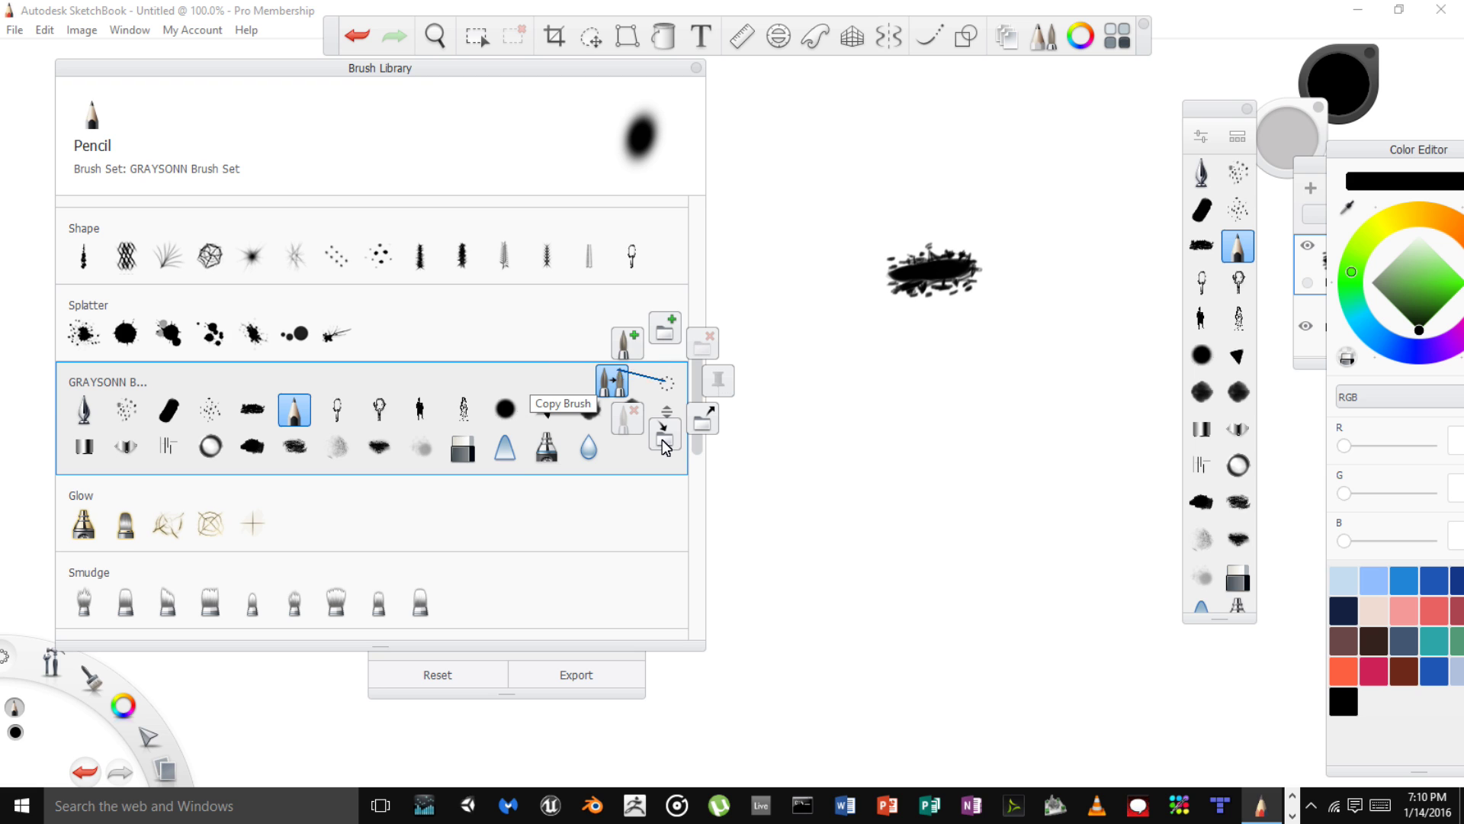
pyautogui.click(627, 343)
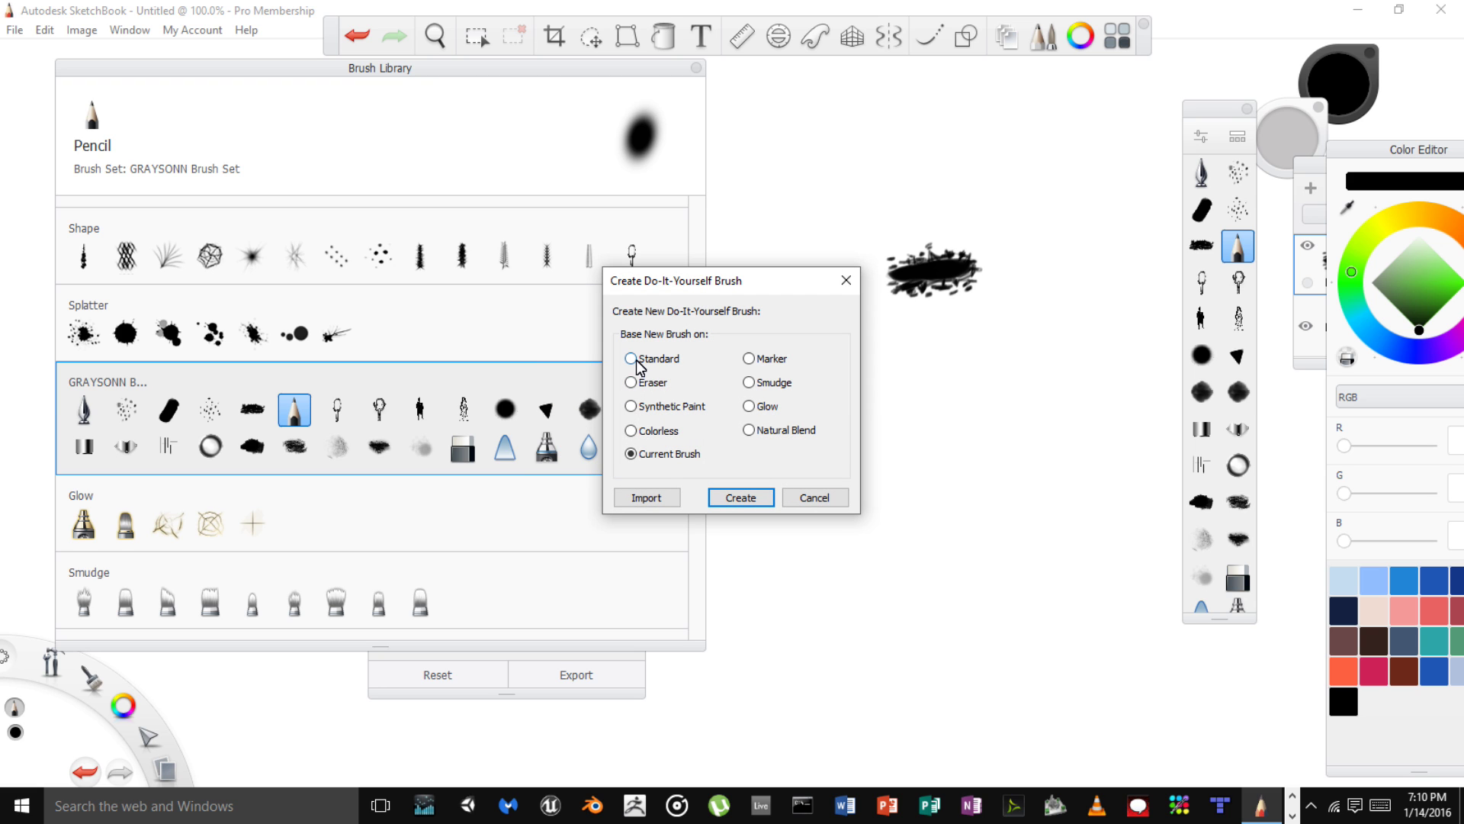
pyautogui.moveTo(705, 283); pyautogui.dragTo(488, 226)
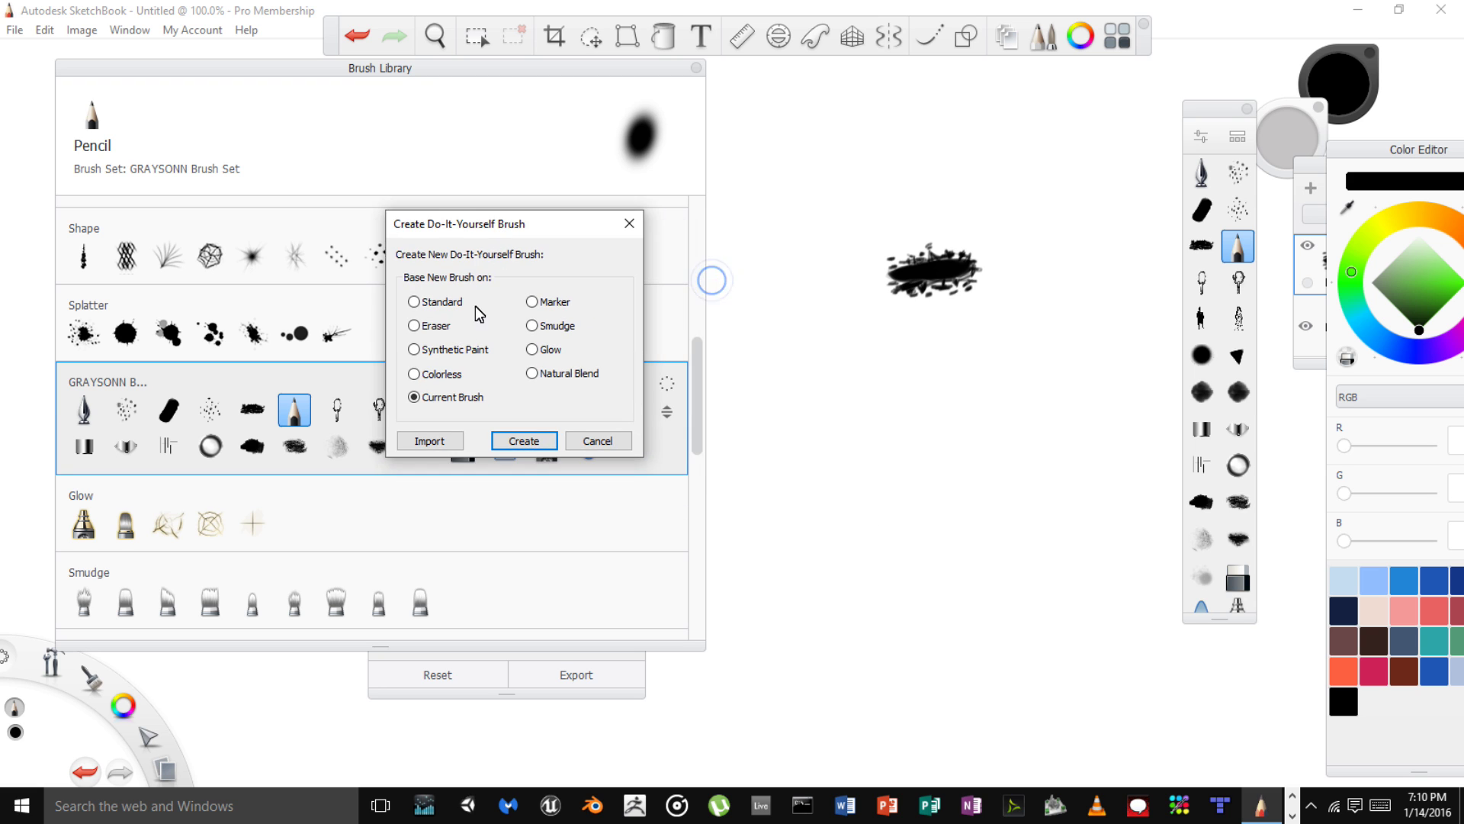
pyautogui.click(415, 302)
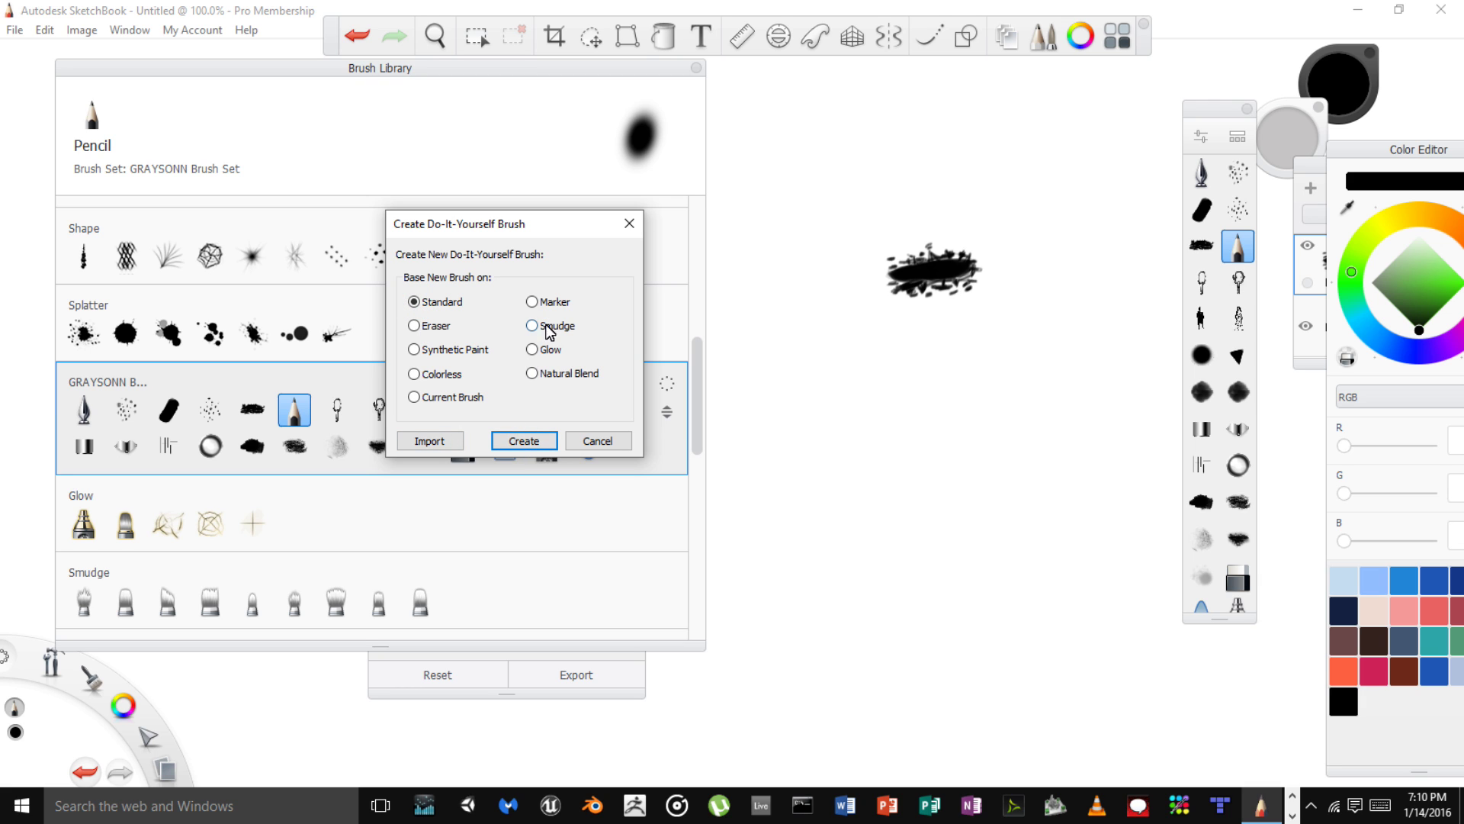
pyautogui.click(525, 442)
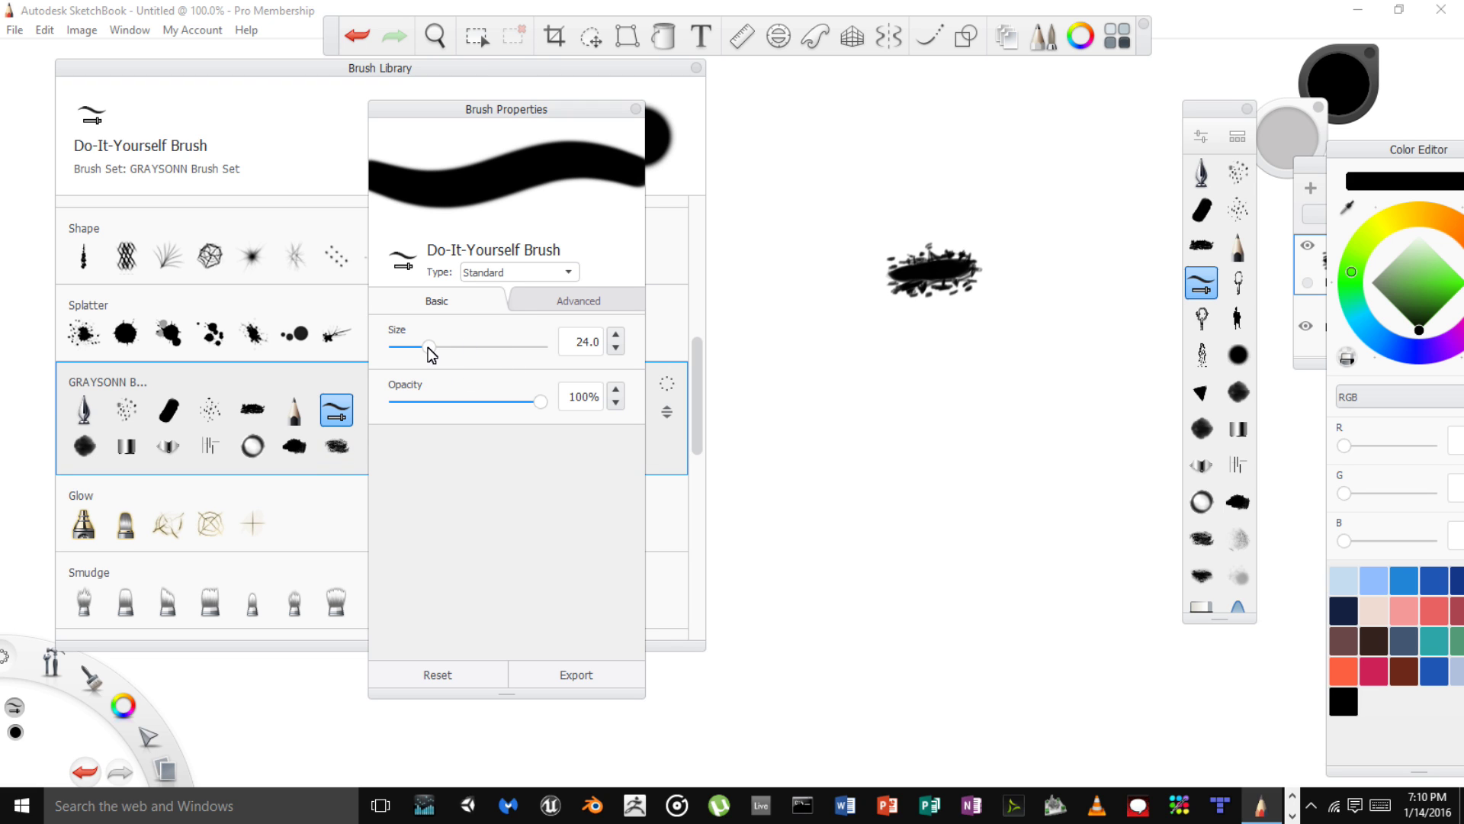
# Capture the drawn black flecked oval as the new brush's texture, with the capture circle enlarged to size 54
pyautogui.click(568, 305)
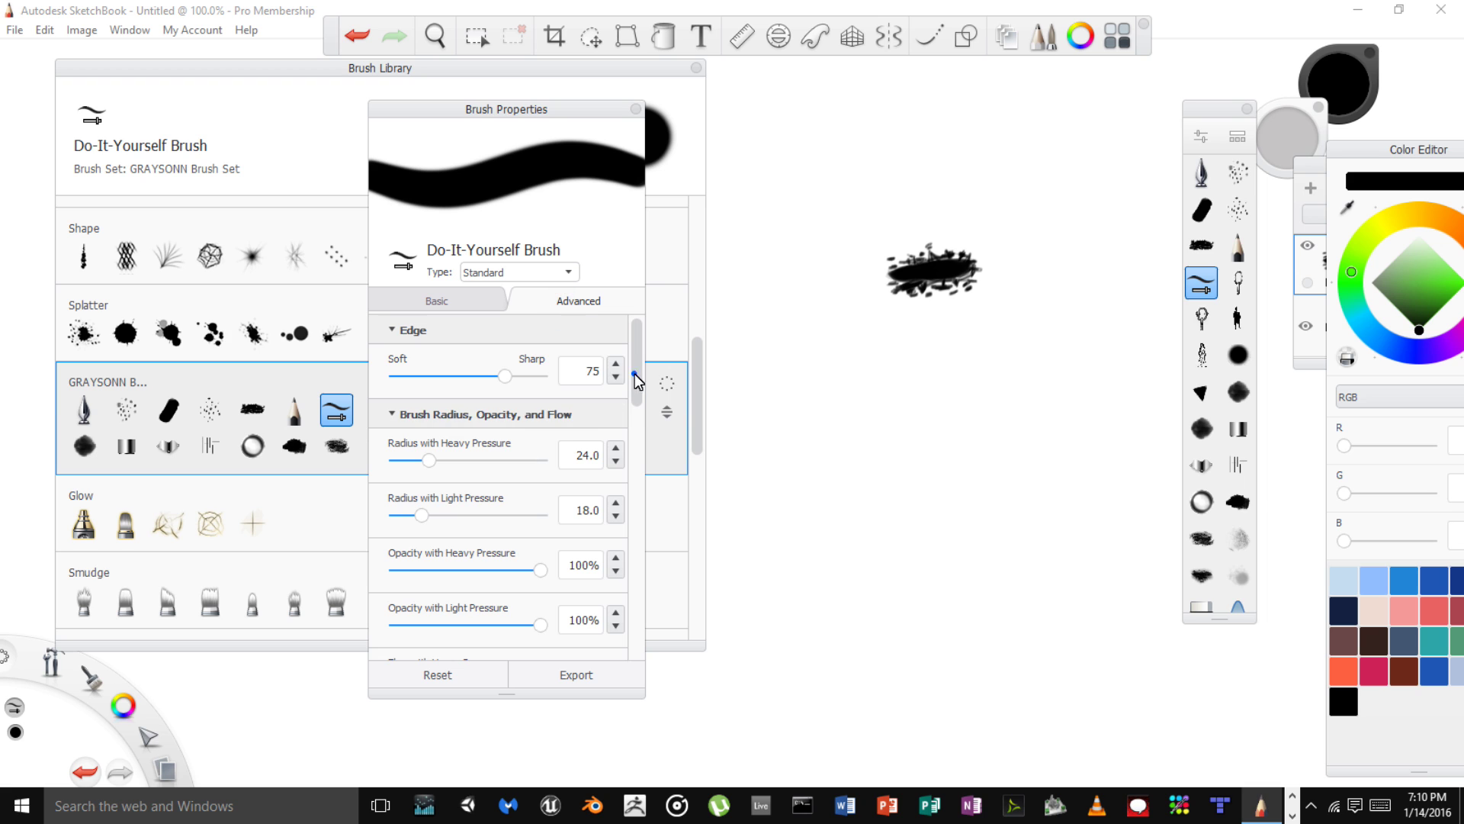
pyautogui.scroll(-10, 638, 380)
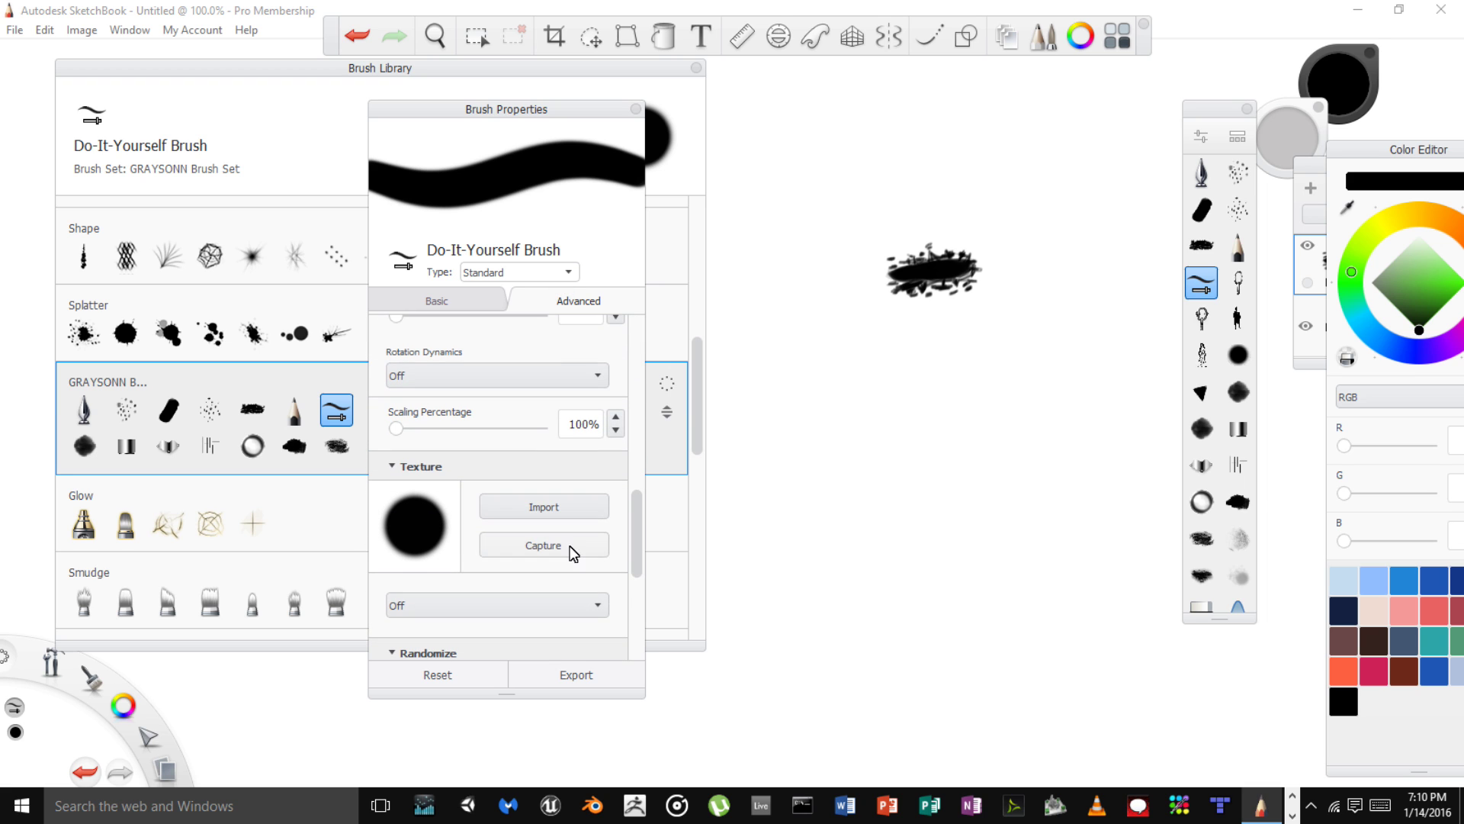
pyautogui.click(573, 553)
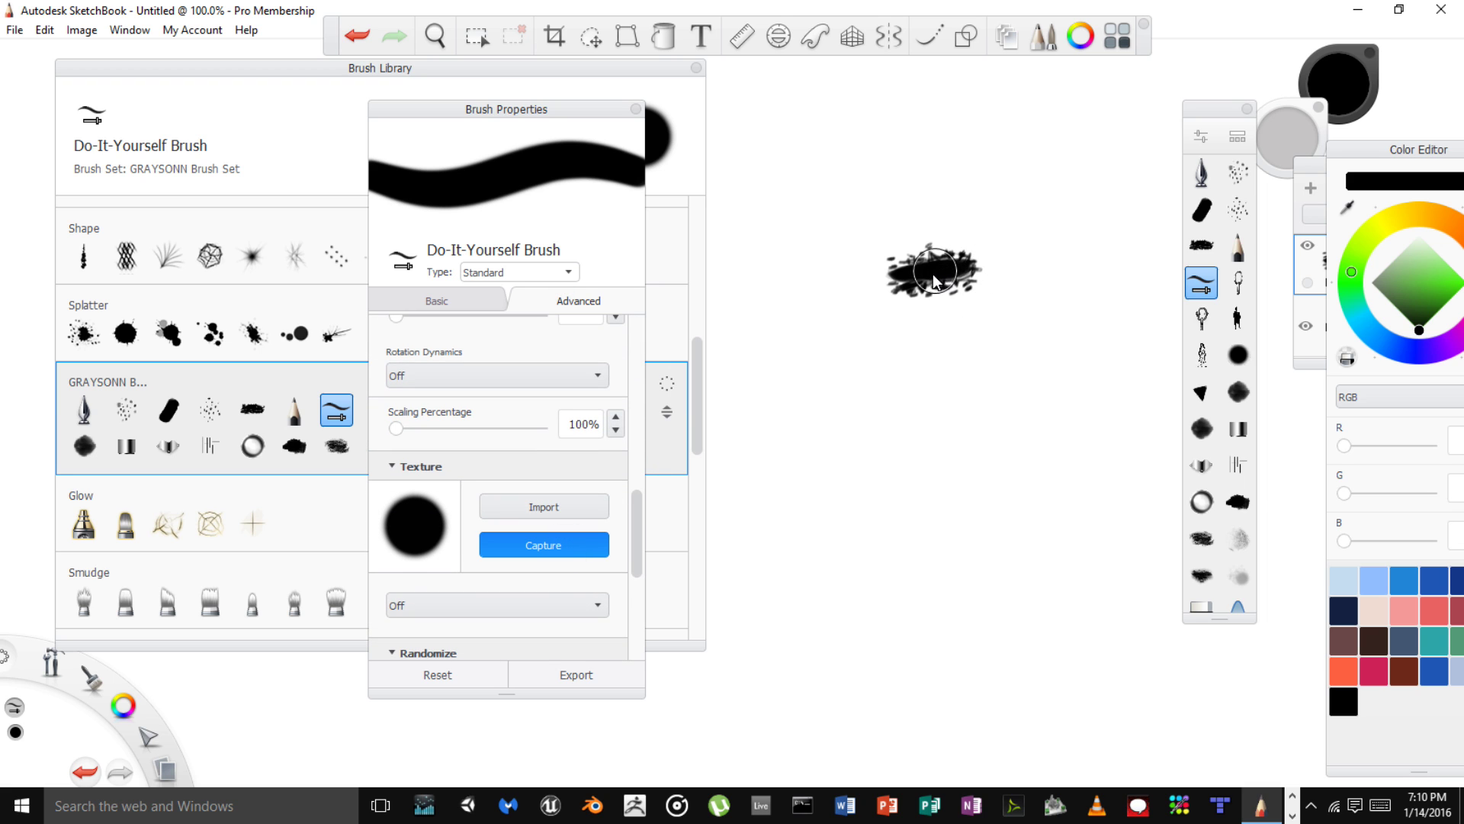
pyautogui.press(']')
pyautogui.press(']')
pyautogui.press(']')
pyautogui.press(']')
pyautogui.press(']')
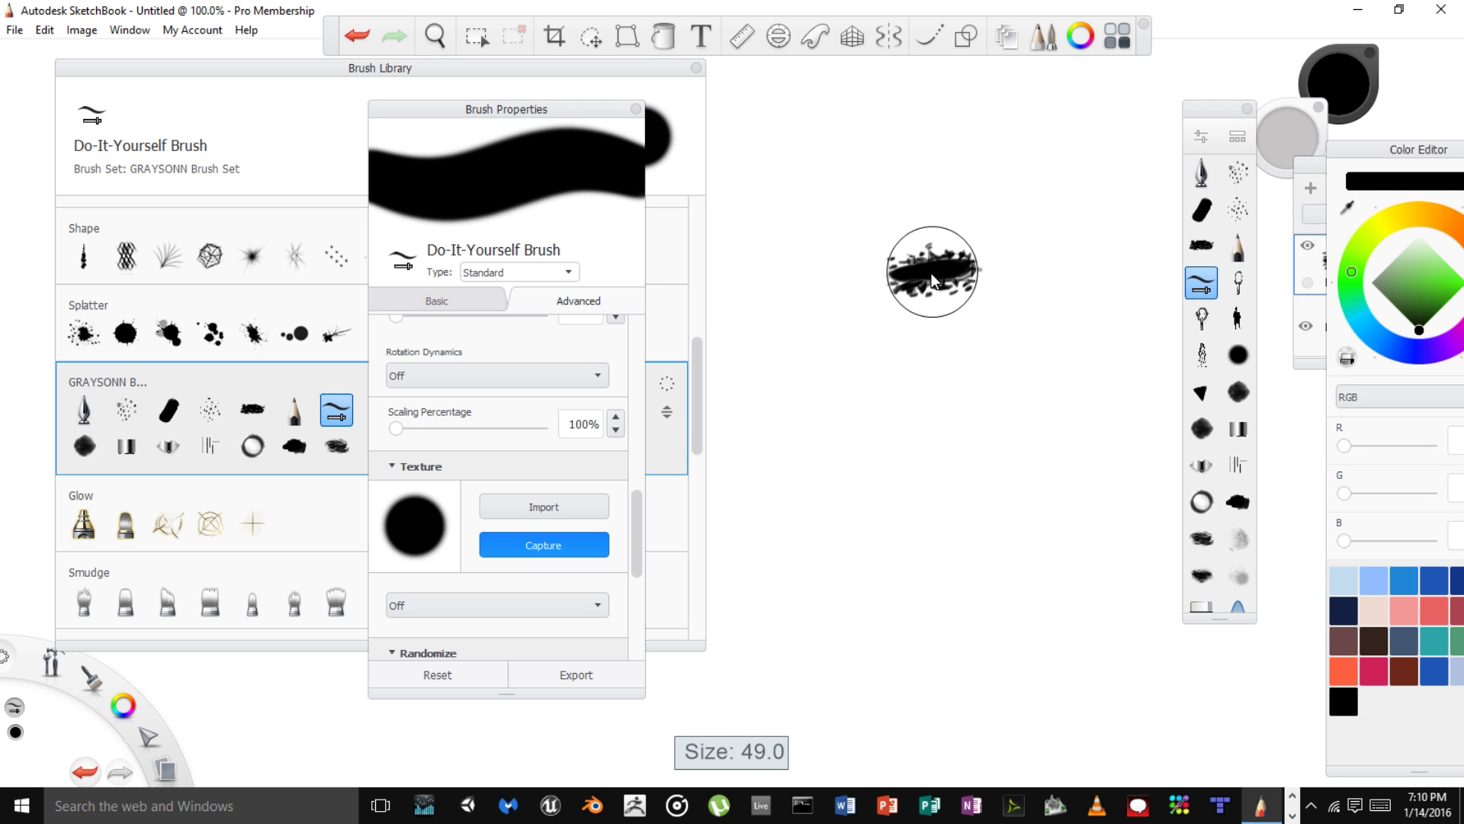
pyautogui.press(']')
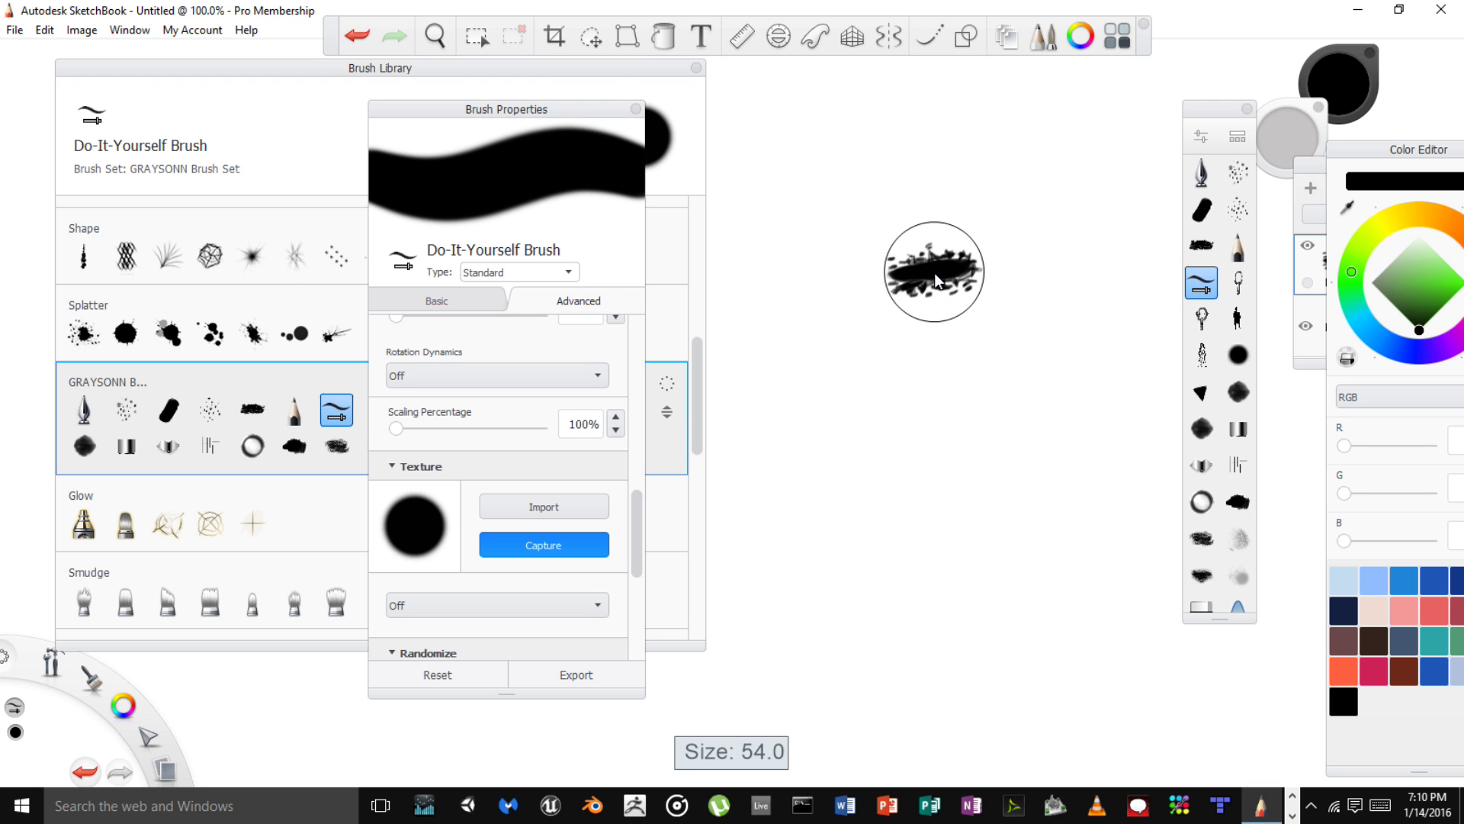
pyautogui.click(933, 275)
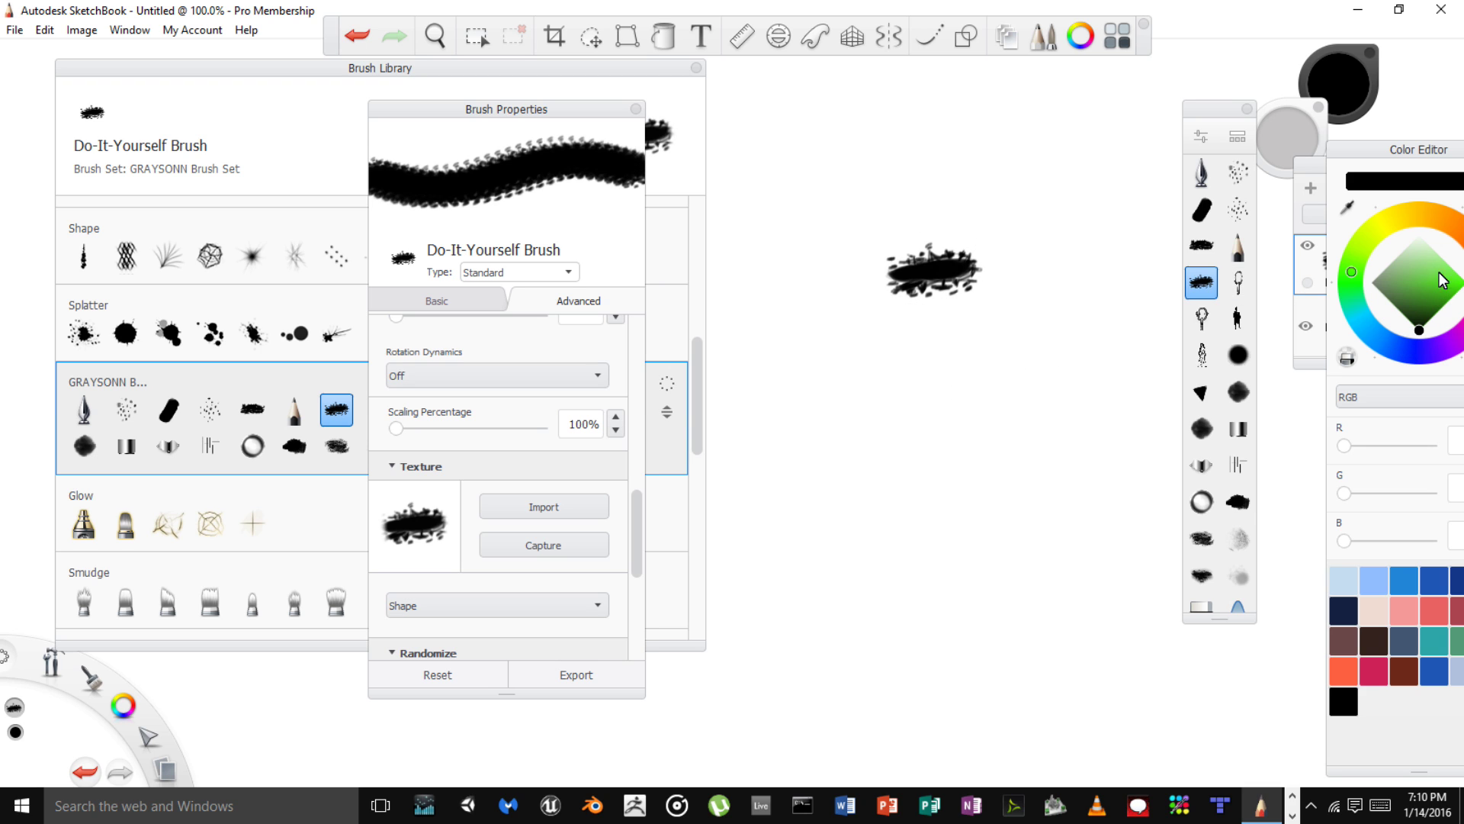
# Choose a light orange (RGB 235, 176, 81) and paint a test patch with the new brush beside the black stamp
pyautogui.click(1445, 223)
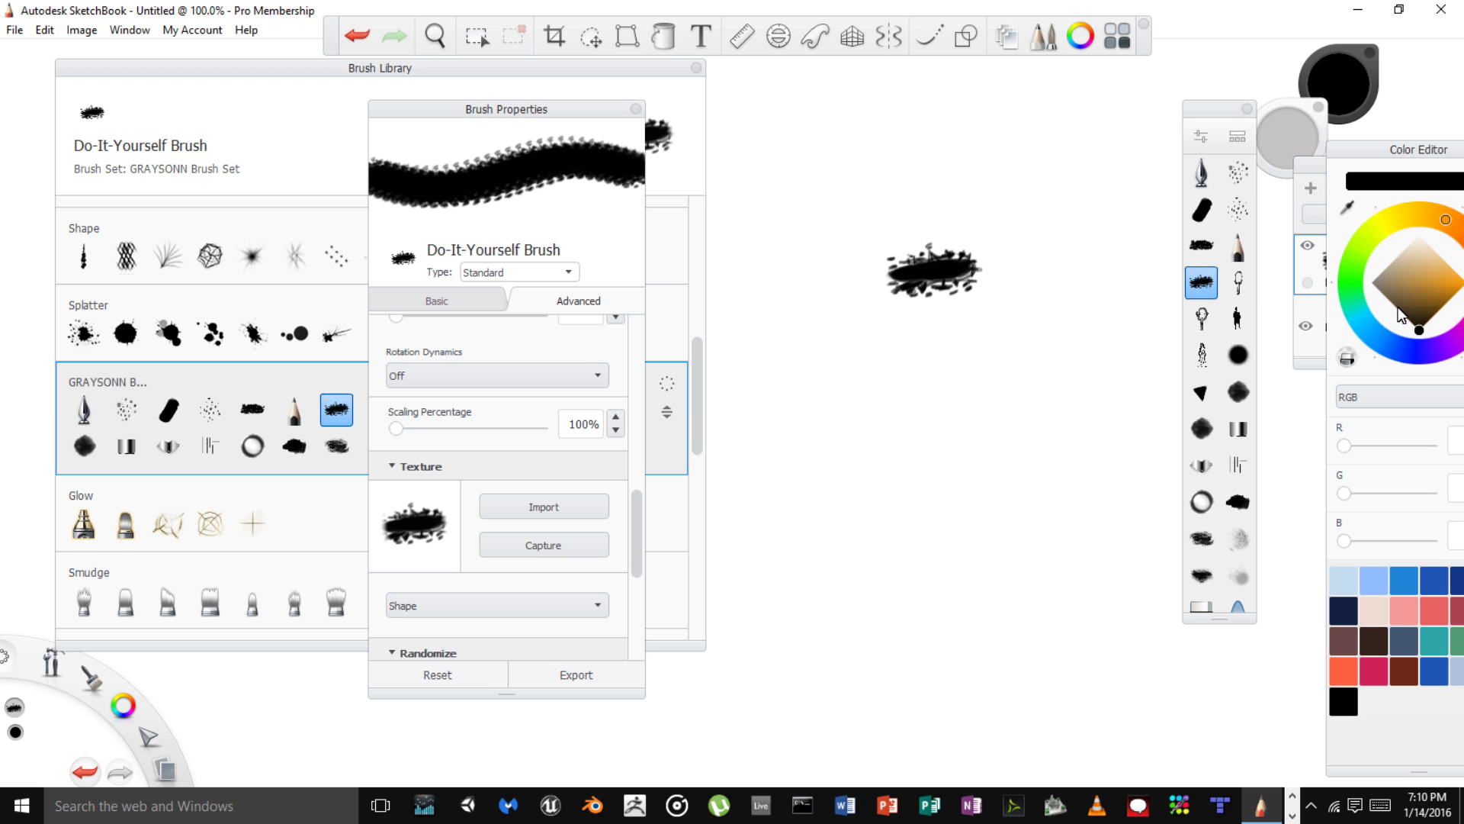
pyautogui.click(1439, 271)
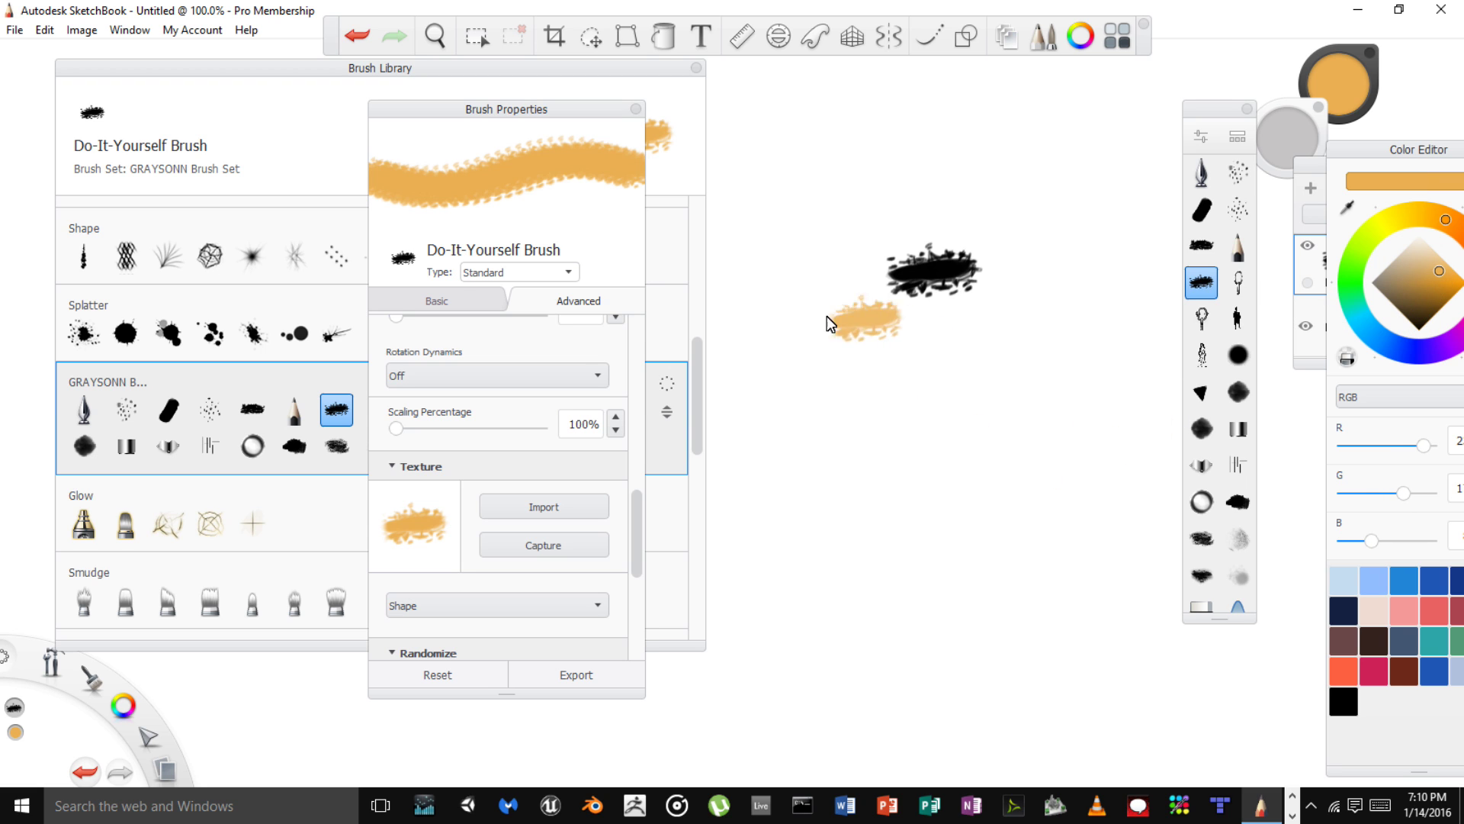
pyautogui.moveTo(837, 286)
pyautogui.mouseDown()
pyautogui.moveTo(859, 480)
pyautogui.moveTo(869, 411)
pyautogui.moveTo(897, 555)
pyautogui.moveTo(912, 431)
pyautogui.moveTo(941, 432)
pyautogui.moveTo(945, 477)
pyautogui.mouseUp()
pyautogui.moveTo(637, 526); pyautogui.dragTo(639, 376)
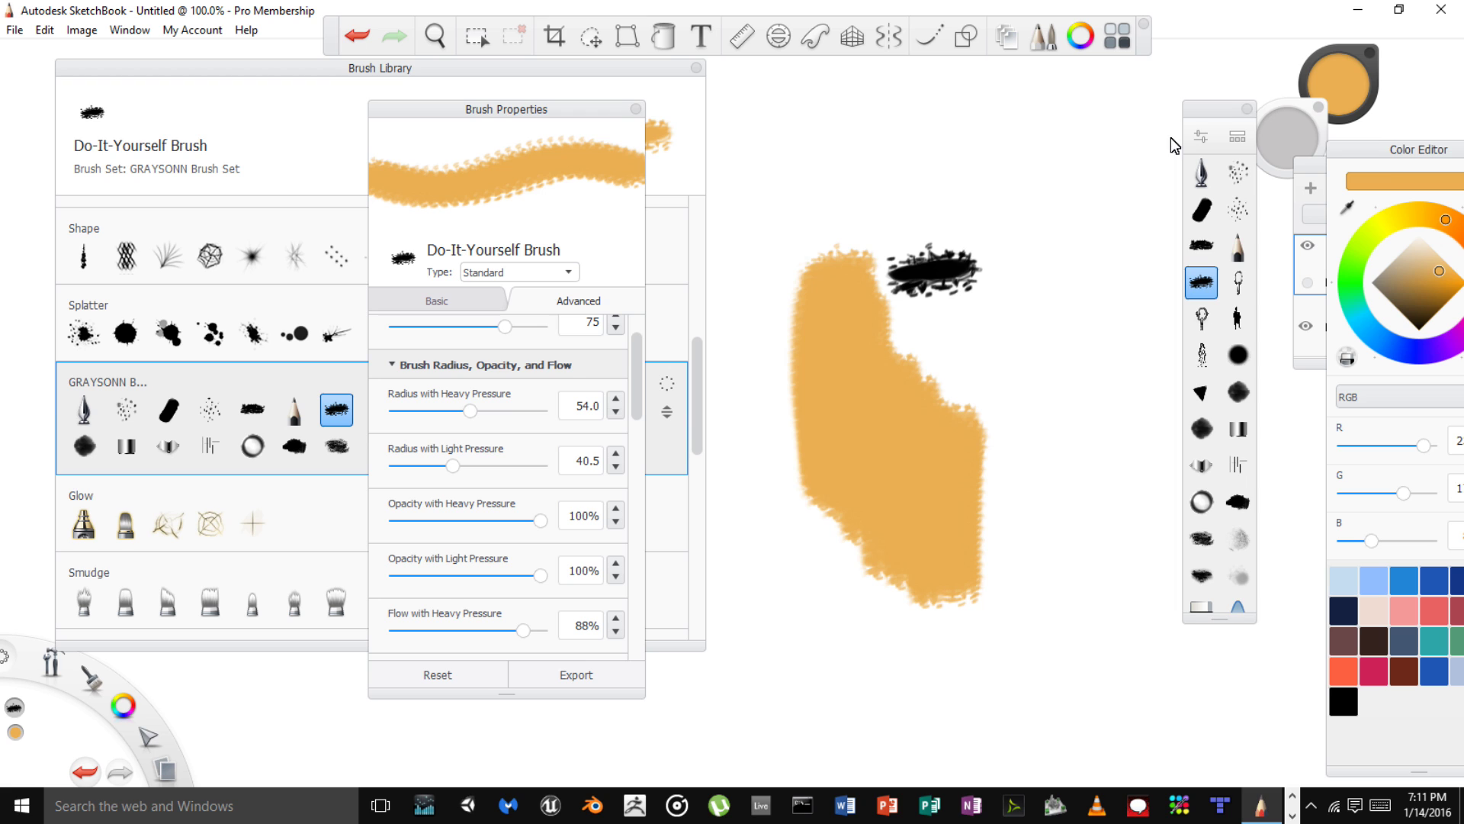
# Paint a patch in a redder orange over the first, and another in darker orange (RGB 203, 112, 47)
pyautogui.moveTo(1396, 150); pyautogui.dragTo(1291, 151)
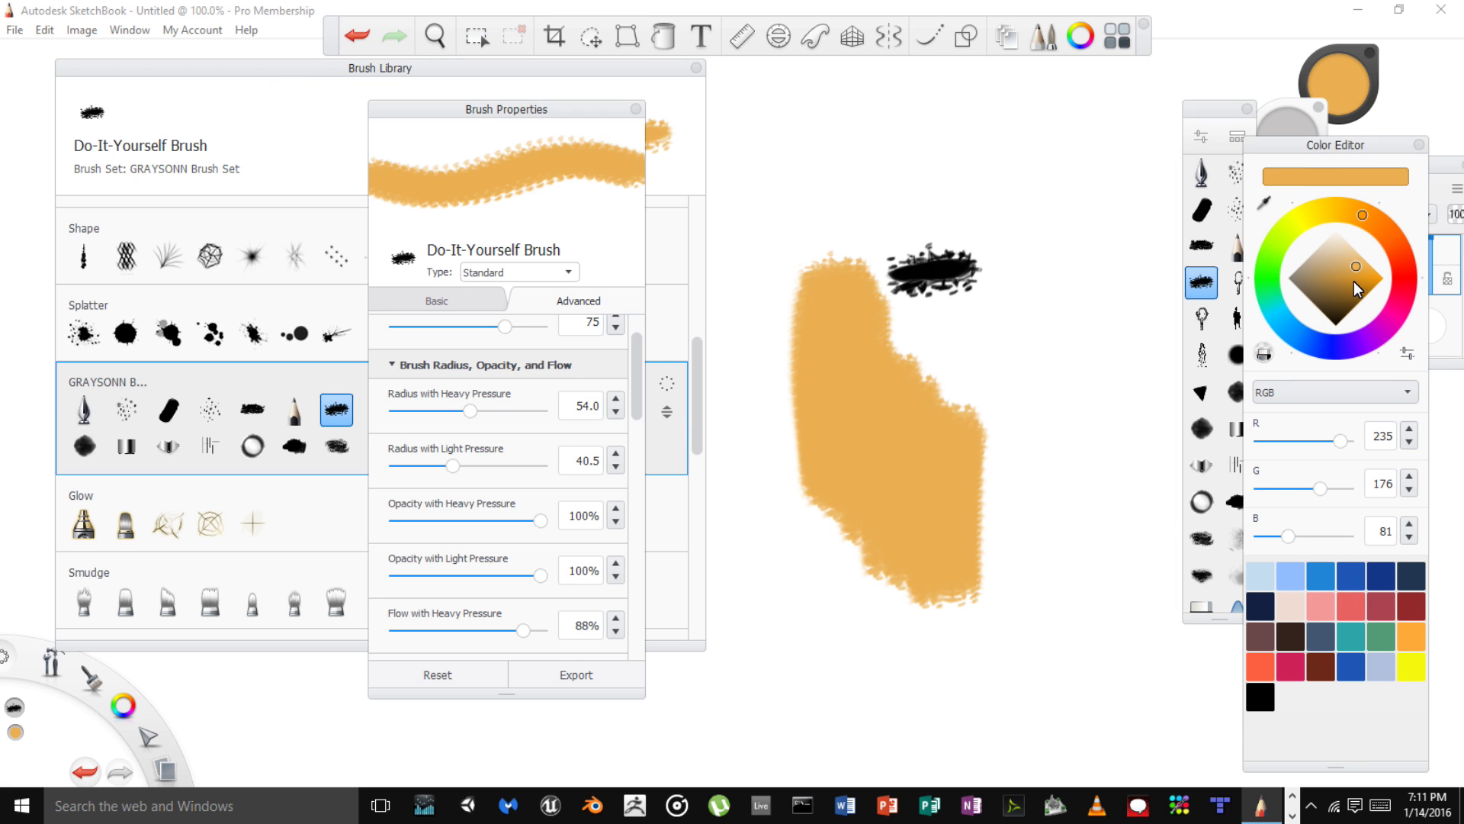
pyautogui.moveTo(1364, 215); pyautogui.dragTo(1388, 241)
pyautogui.moveTo(929, 411)
pyautogui.mouseDown()
pyautogui.moveTo(939, 364)
pyautogui.moveTo(978, 537)
pyautogui.mouseUp()
pyautogui.moveTo(1353, 264); pyautogui.dragTo(1347, 279)
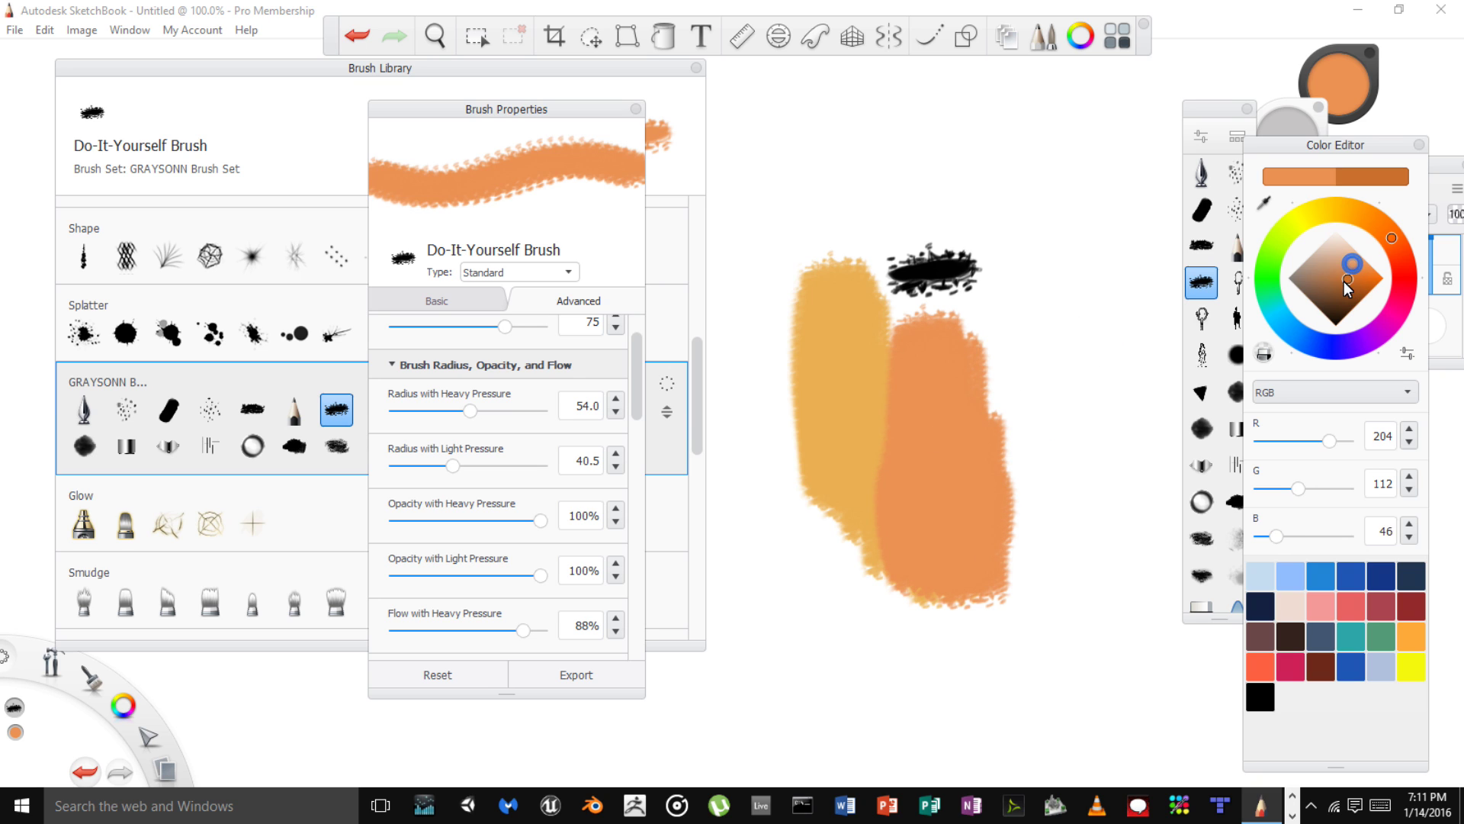
pyautogui.moveTo(942, 488)
pyautogui.mouseDown()
pyautogui.moveTo(972, 409)
pyautogui.moveTo(991, 413)
pyautogui.moveTo(968, 506)
pyautogui.mouseUp()
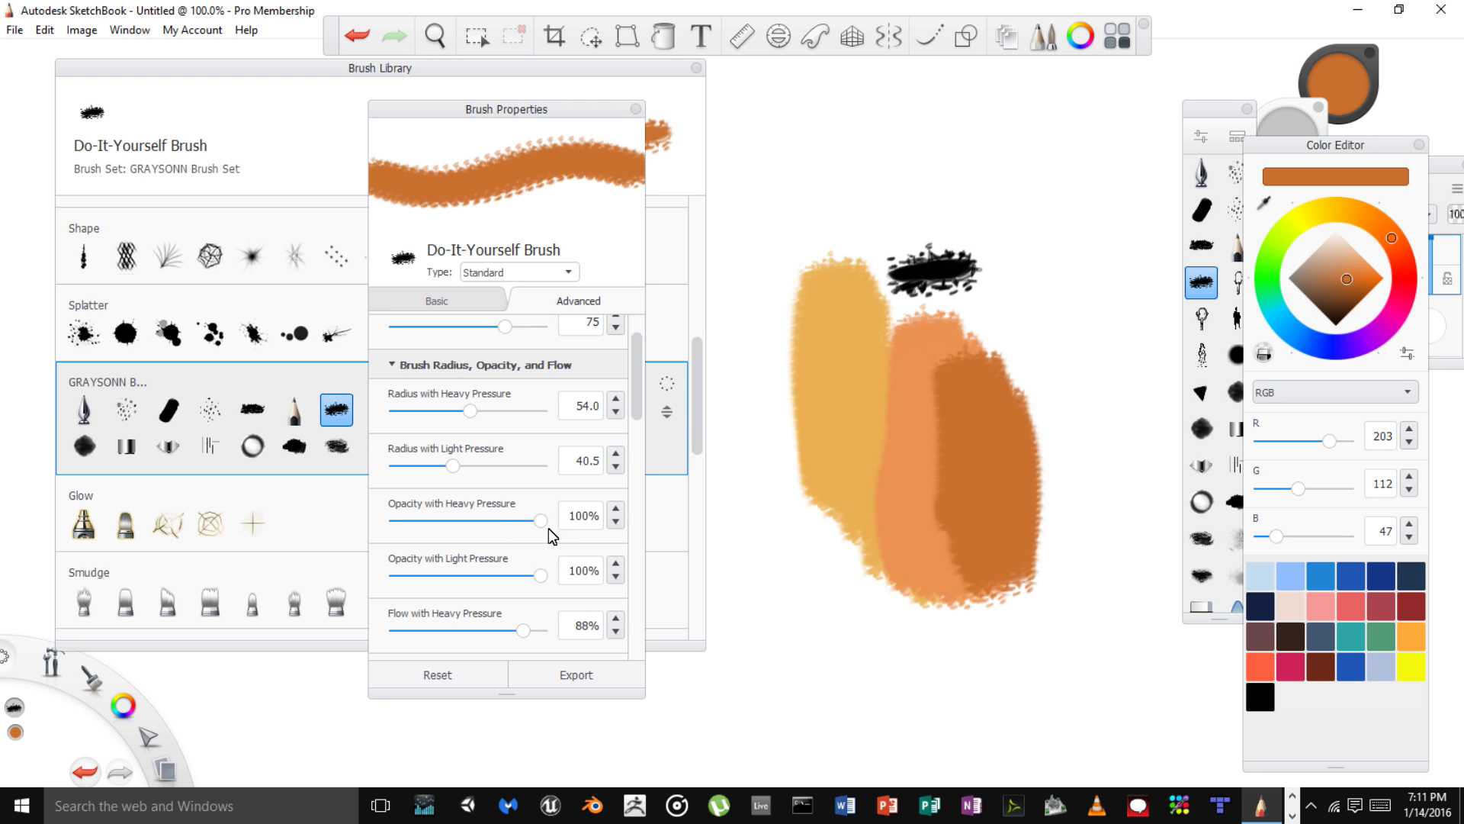
# Set the brush stamp's roundness to 76% and paint a tall dark orange test patch over the light orange one
pyautogui.moveTo(536, 523)
pyautogui.mouseDown()
pyautogui.moveTo(513, 523)
pyautogui.moveTo(539, 528)
pyautogui.mouseUp()
pyautogui.moveTo(635, 390)
pyautogui.mouseDown()
pyautogui.moveTo(639, 371)
pyautogui.moveTo(633, 507)
pyautogui.mouseUp()
pyautogui.moveTo(541, 501); pyautogui.dragTo(506, 504)
pyautogui.moveTo(776, 203)
pyautogui.mouseDown()
pyautogui.moveTo(805, 157)
pyautogui.moveTo(805, 406)
pyautogui.moveTo(791, 396)
pyautogui.moveTo(854, 392)
pyautogui.moveTo(869, 572)
pyautogui.mouseUp()
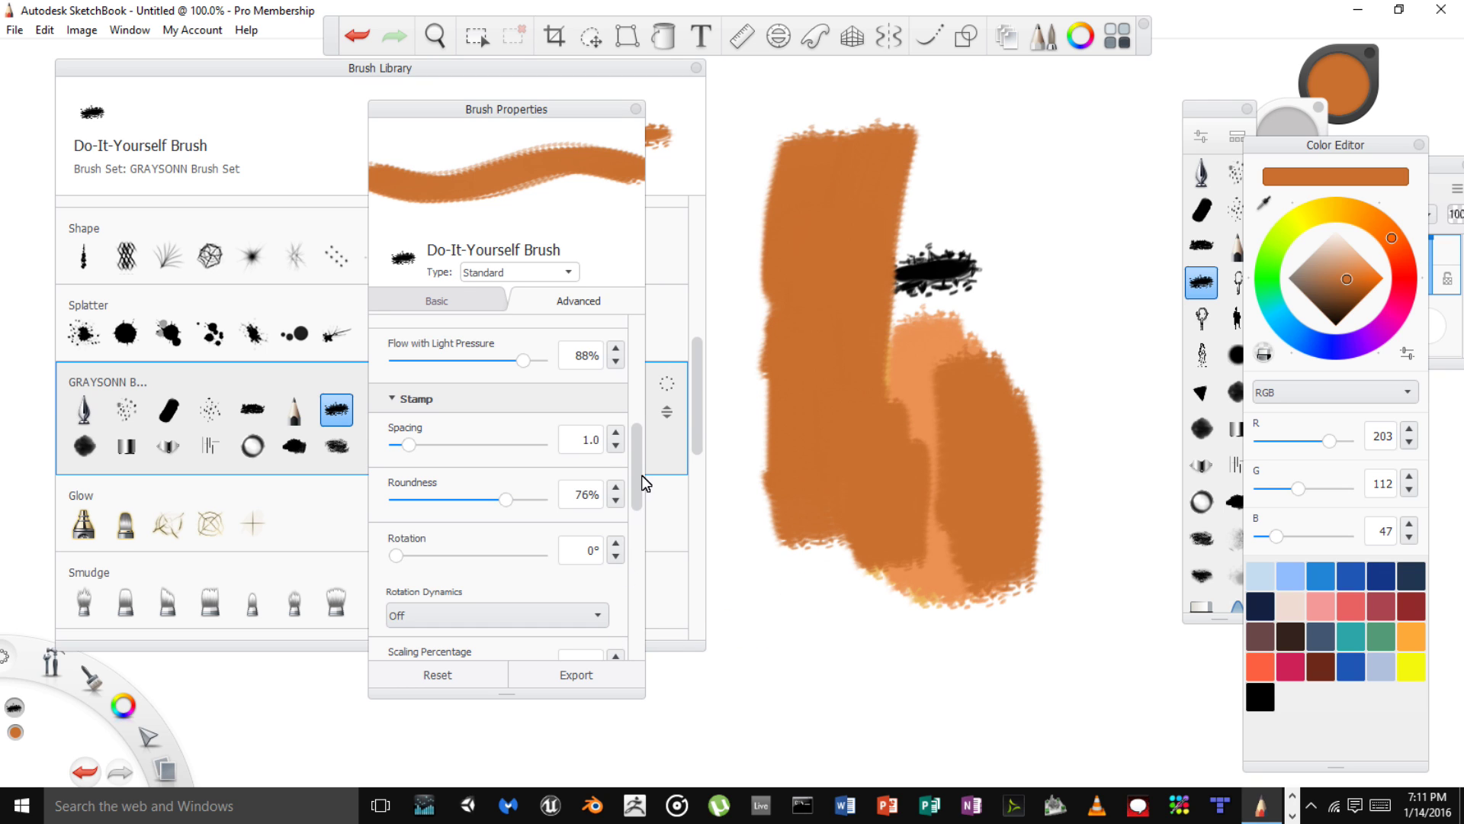
# Set the stamp's Rotation Dynamics to Rotate to Stroke and paint a dark orange patch beside the black stamp
pyautogui.moveTo(636, 475); pyautogui.dragTo(639, 505)
pyautogui.click(595, 505)
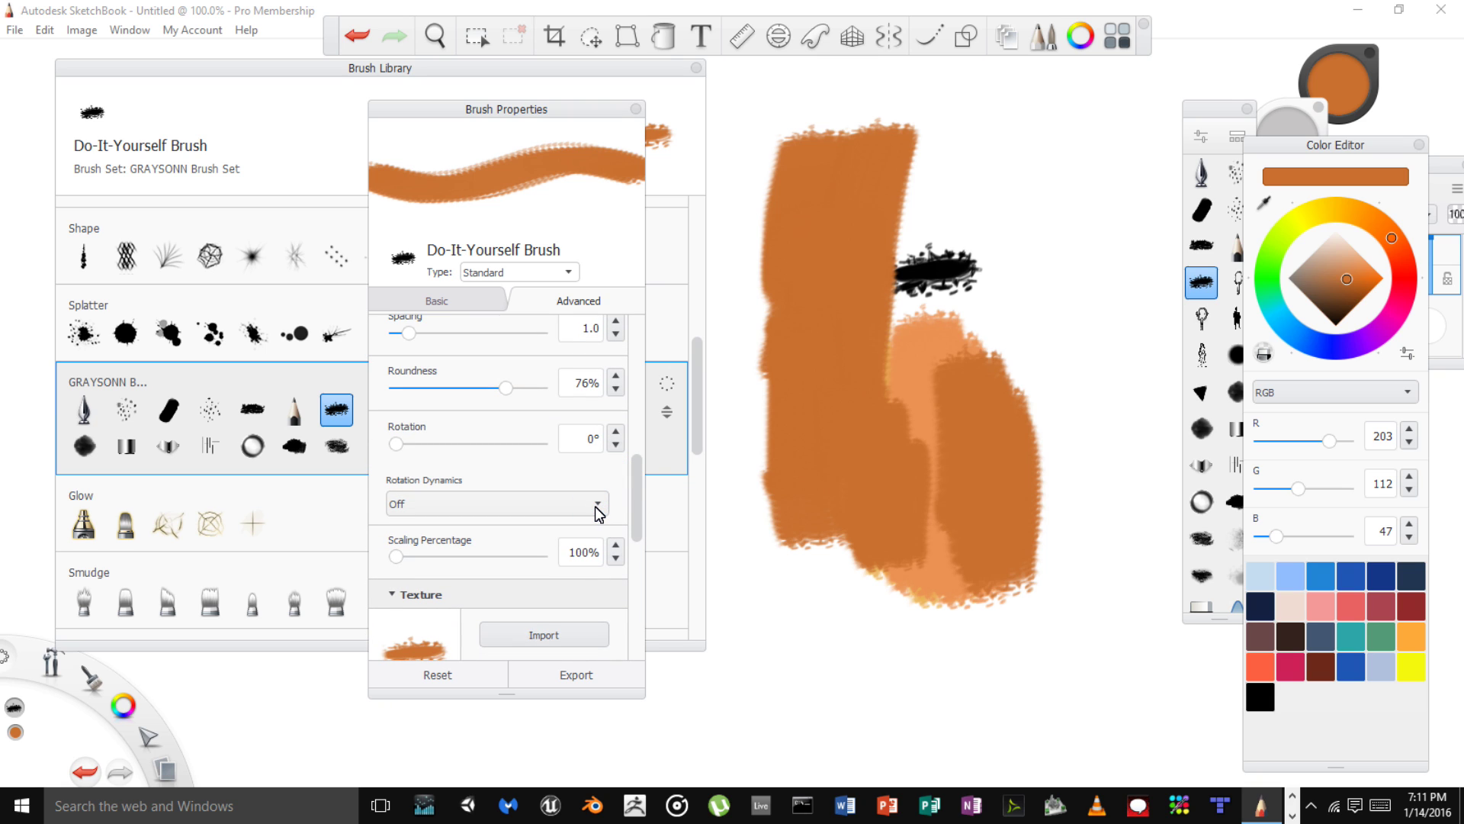
pyautogui.click(598, 507)
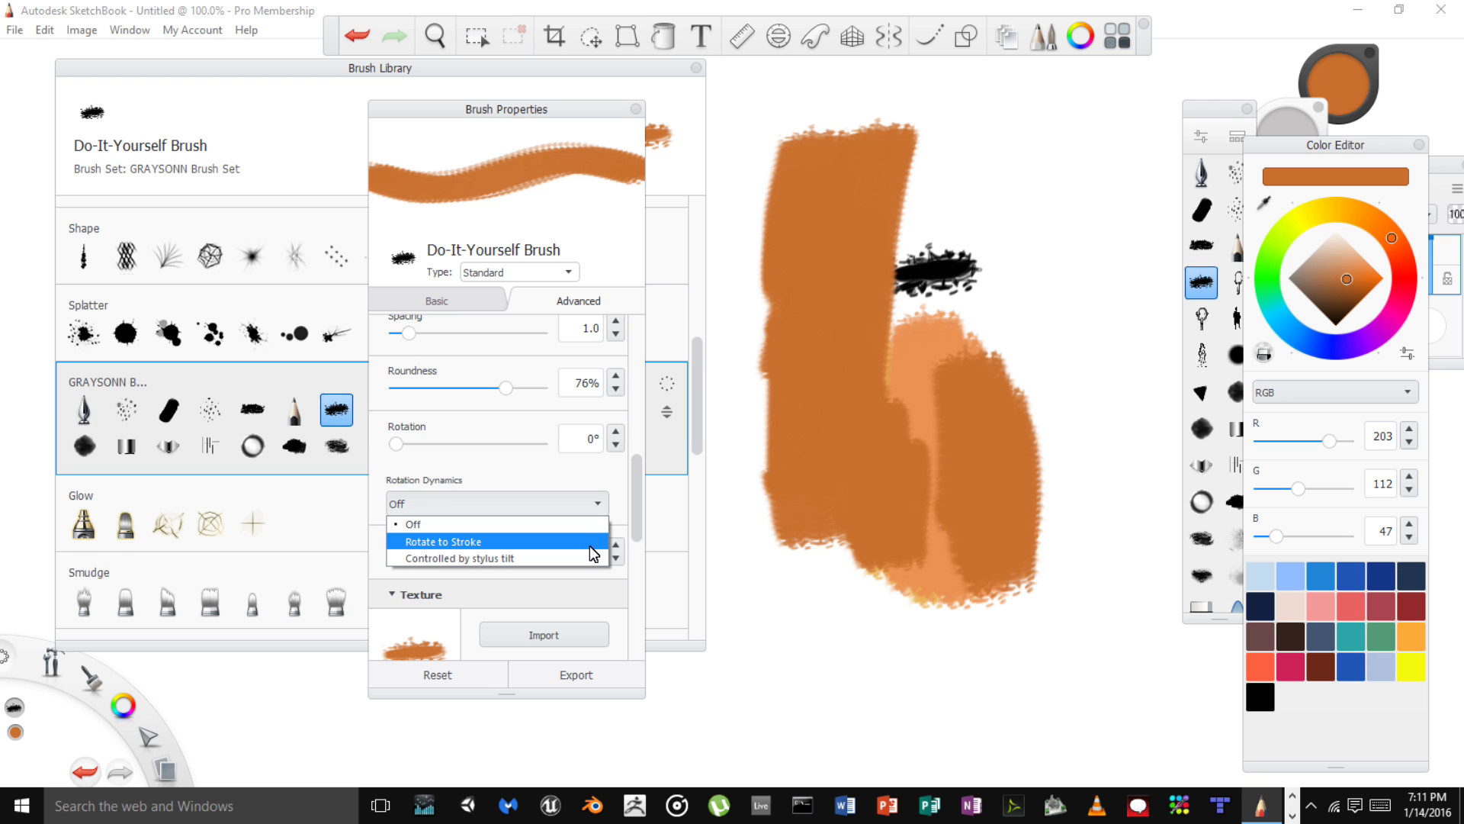
pyautogui.click(589, 546)
pyautogui.moveTo(1101, 176)
pyautogui.mouseDown()
pyautogui.moveTo(1018, 324)
pyautogui.moveTo(1011, 149)
pyautogui.moveTo(1075, 130)
pyautogui.moveTo(1129, 305)
pyautogui.mouseUp()
# Turn the stamp's Rotation Dynamics off and keep the texture mode on Shape
pyautogui.click(602, 507)
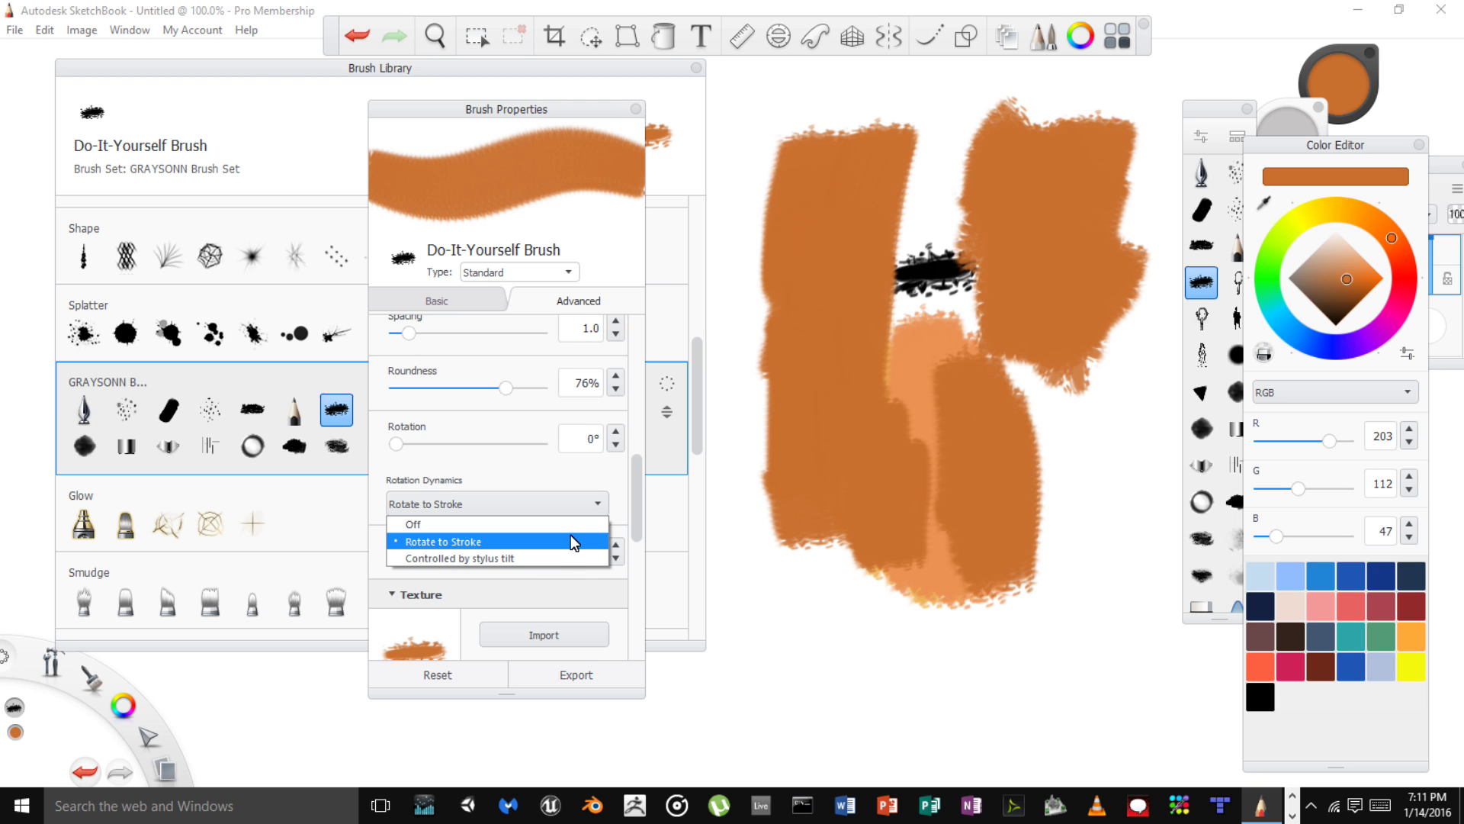
pyautogui.click(570, 527)
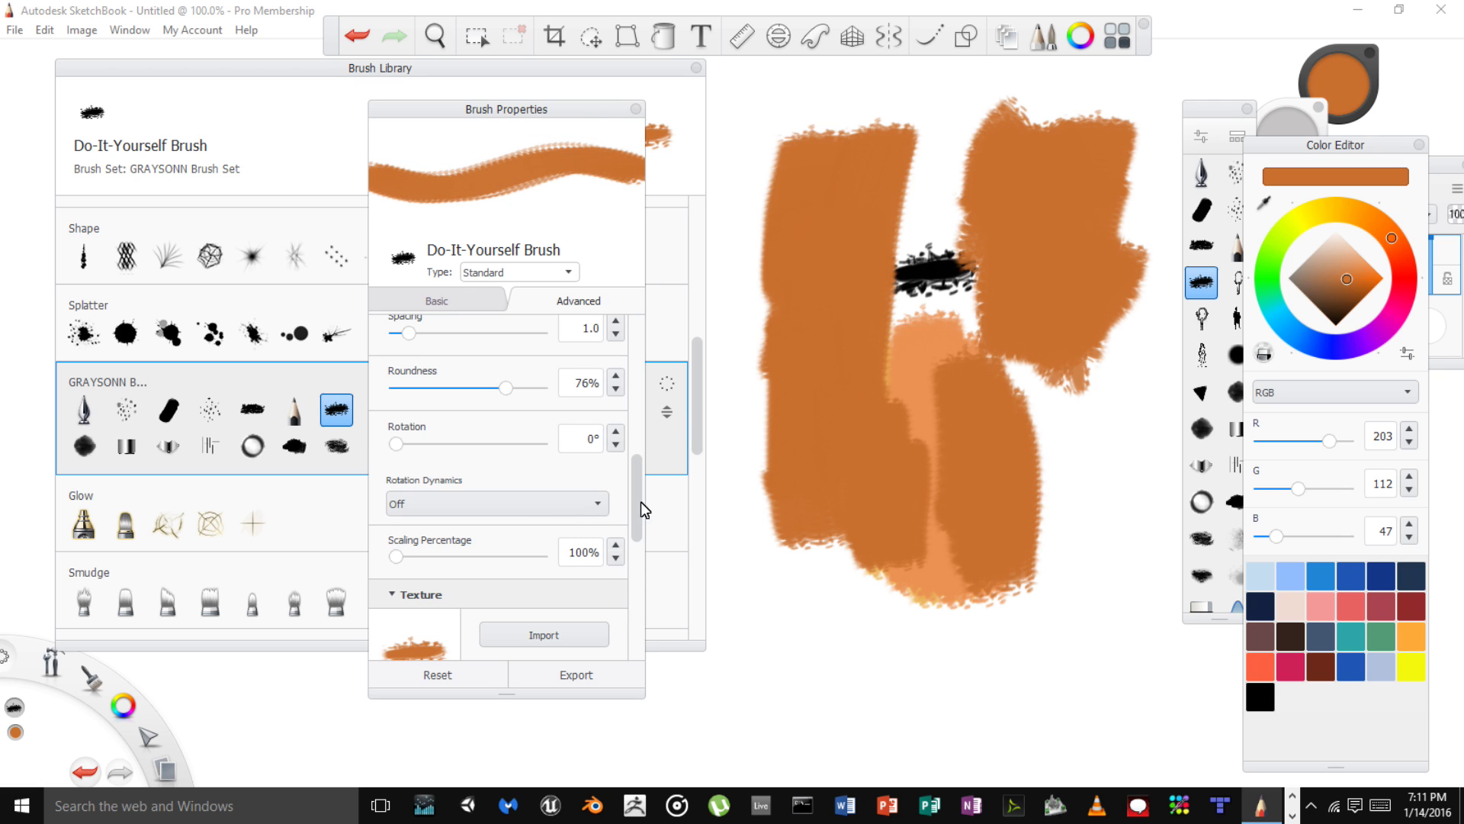
pyautogui.moveTo(632, 529); pyautogui.dragTo(632, 602)
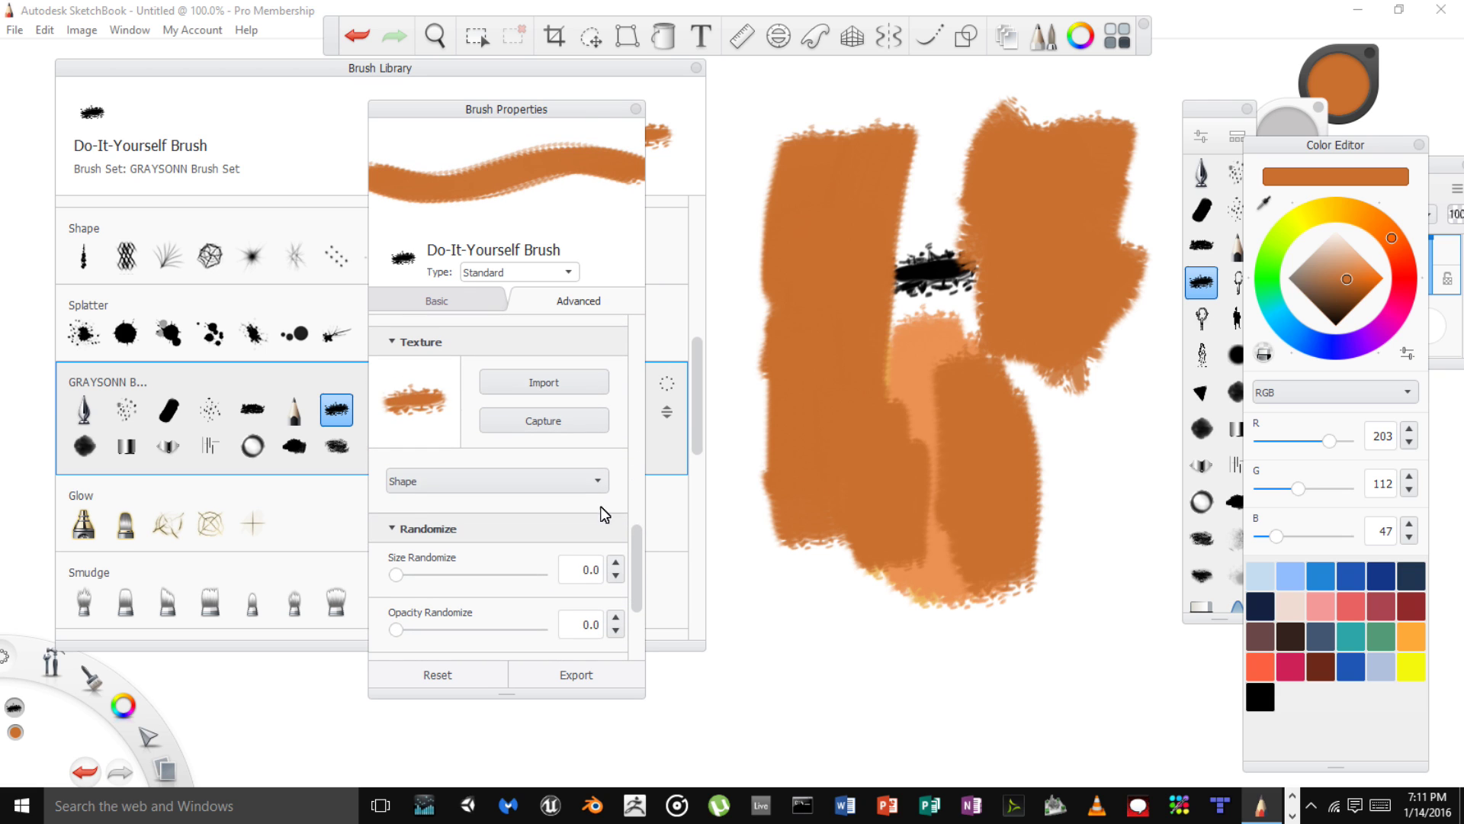
pyautogui.click(597, 483)
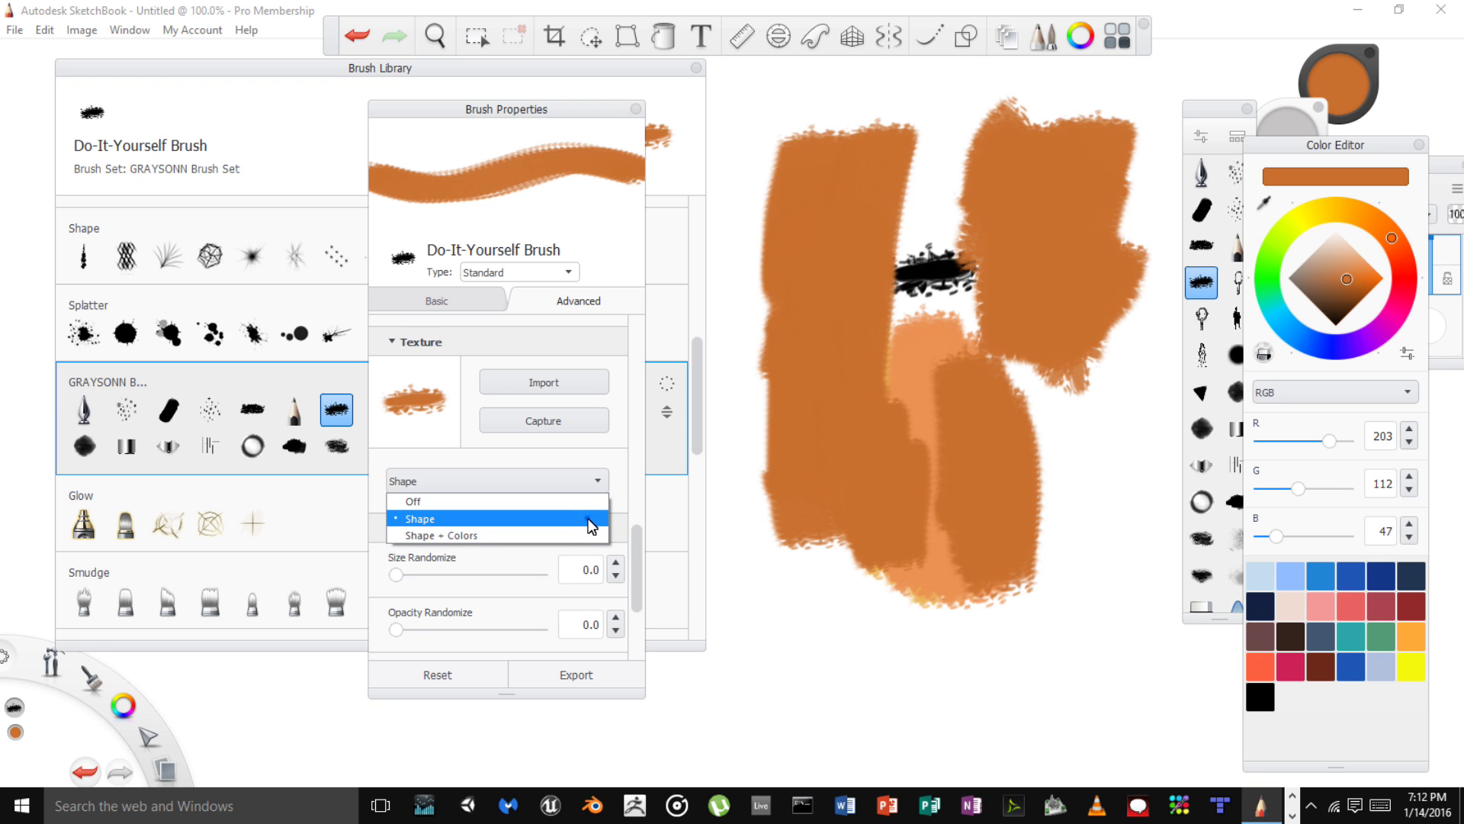
pyautogui.click(587, 518)
pyautogui.moveTo(736, 451); pyautogui.dragTo(781, 439)
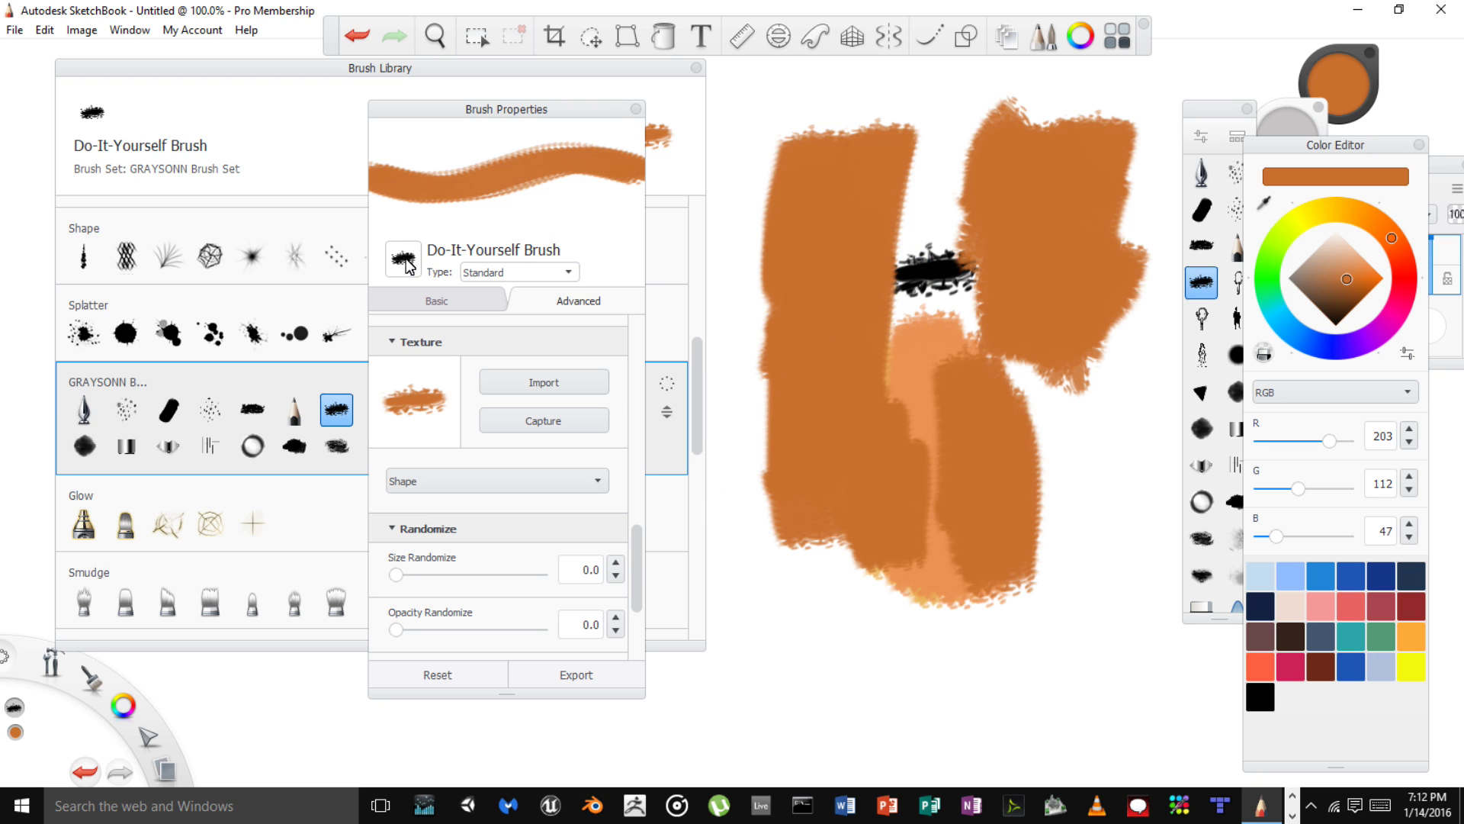
# Rename the Do-It-Yourself brush as Blocking brush 2, using its texture as the icon
pyautogui.moveTo(549, 113); pyautogui.dragTo(766, 155)
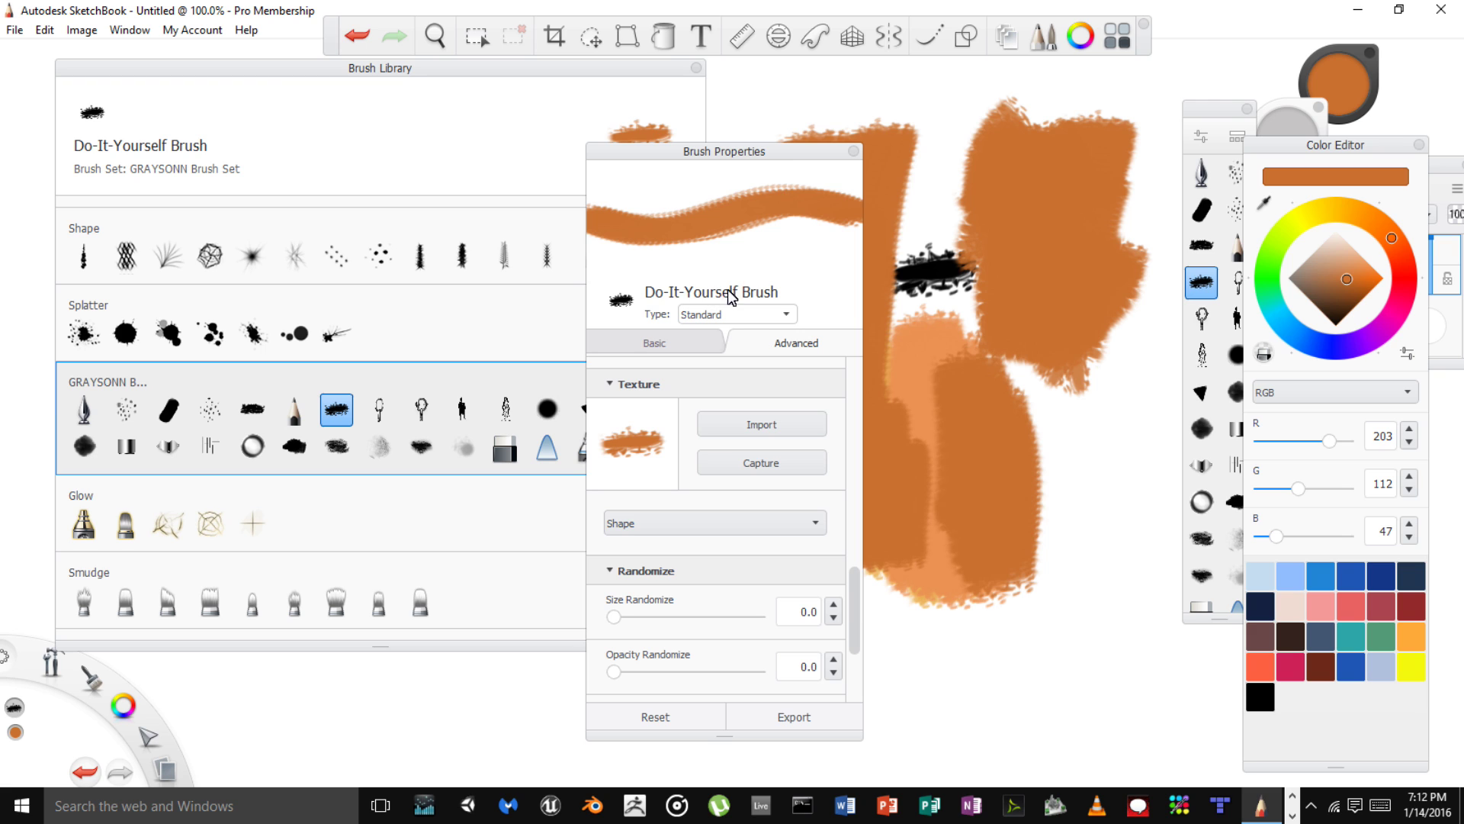
pyautogui.click(620, 301)
pyautogui.moveTo(706, 308); pyautogui.dragTo(598, 302)
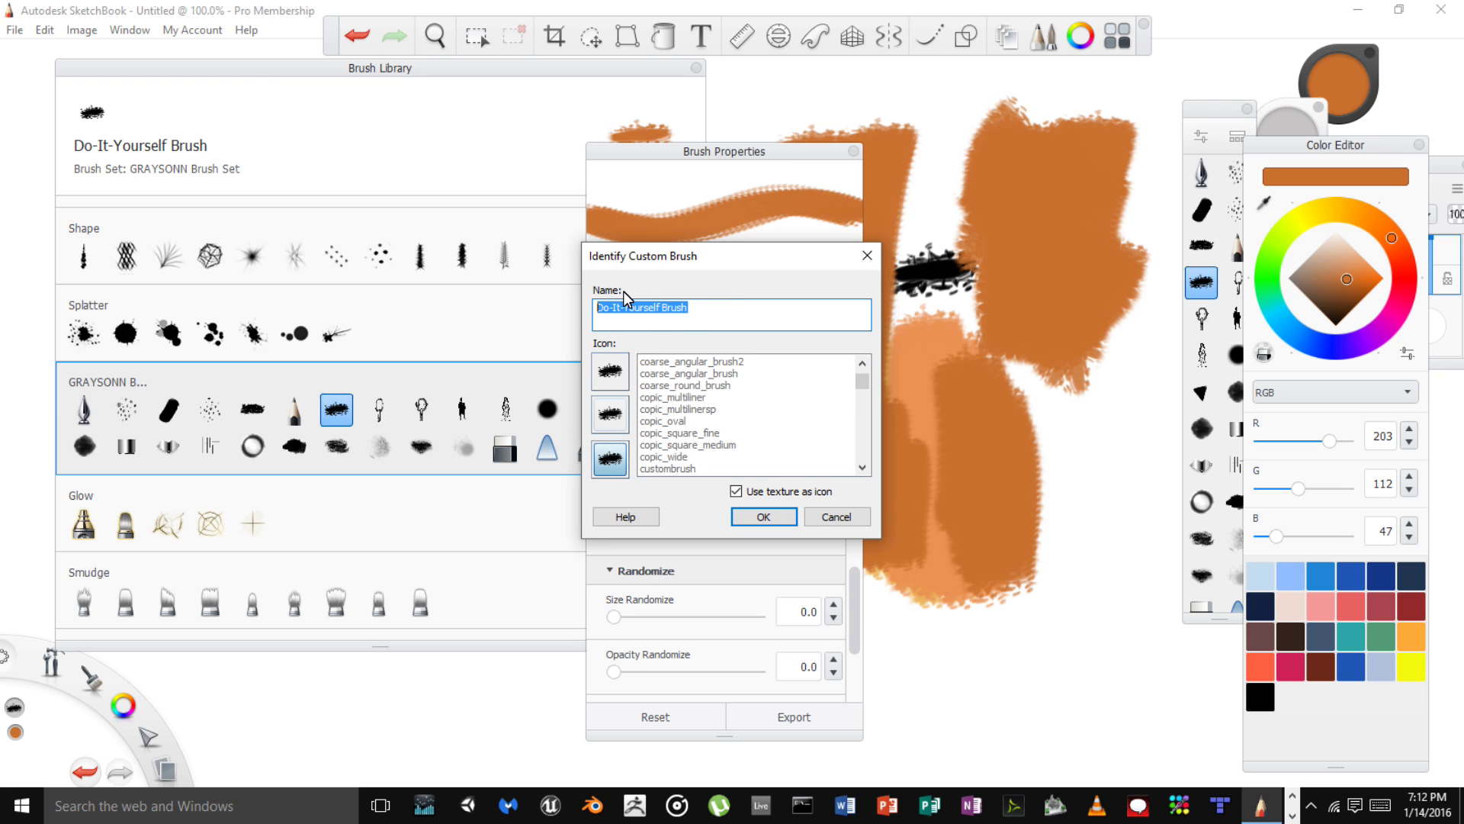
pyautogui.write('Blocking brush 2')
pyautogui.click(763, 518)
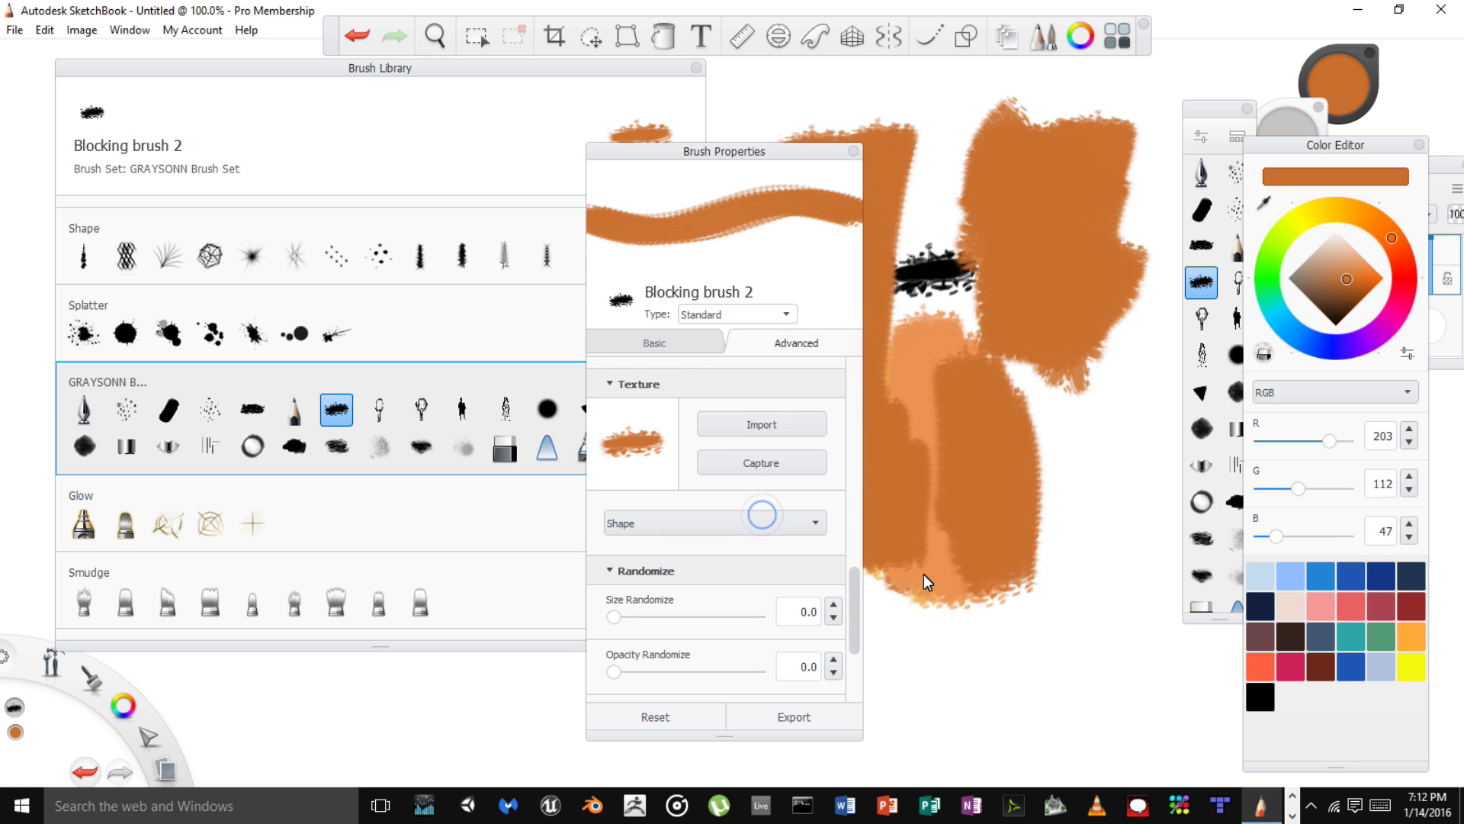